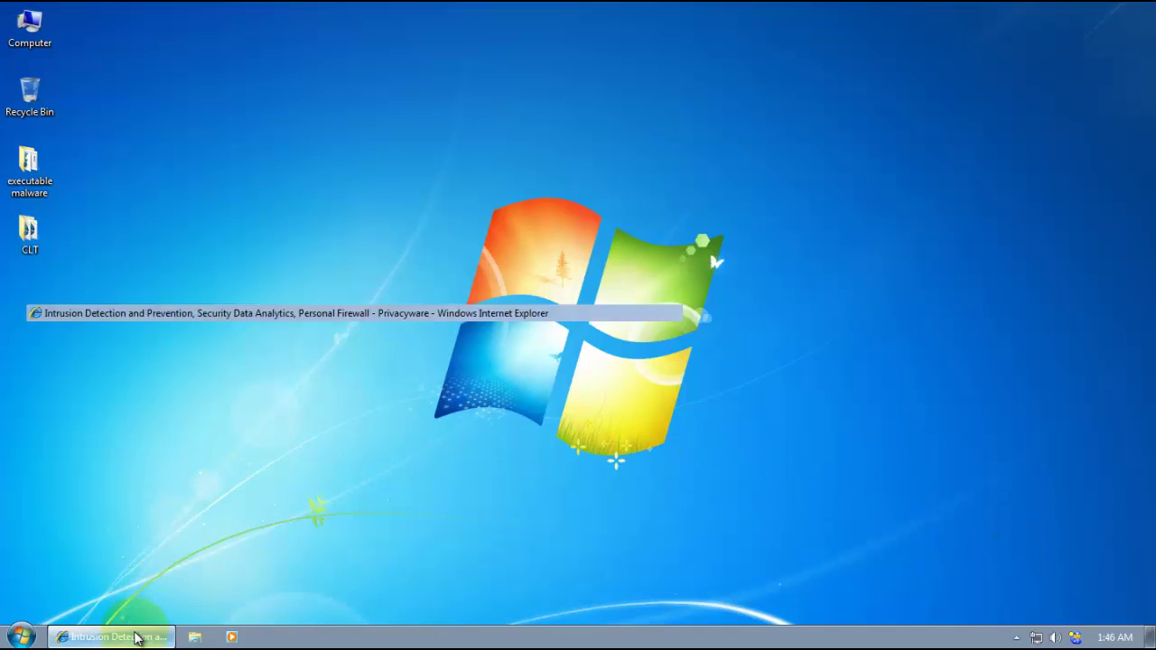
Step: Restore the Privacyware Privatefirewall page, scroll through its feature table, and un-maximize the browser window
click(134, 635)
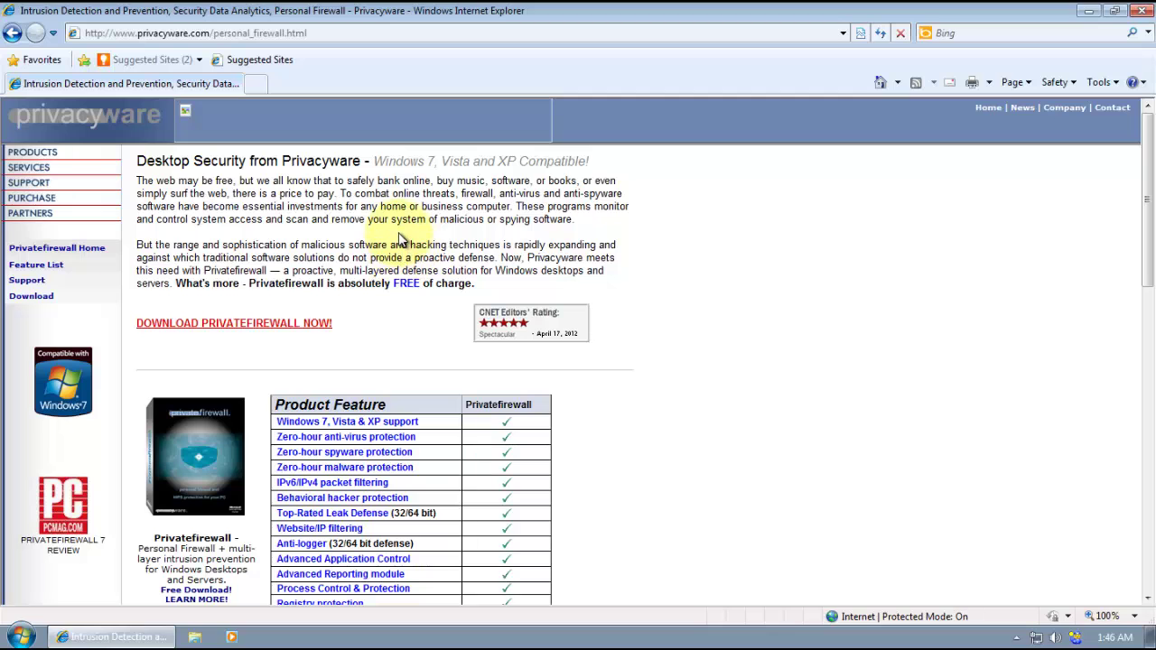
scroll(400, 242, down, 3)
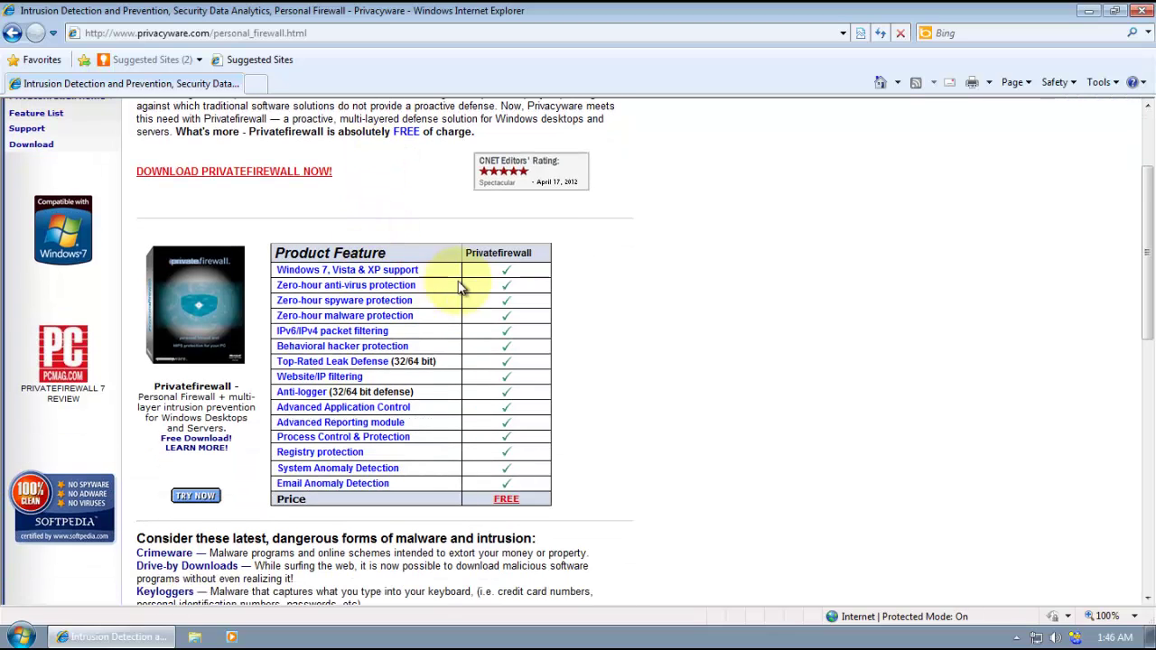
scroll(471, 238, up, 3)
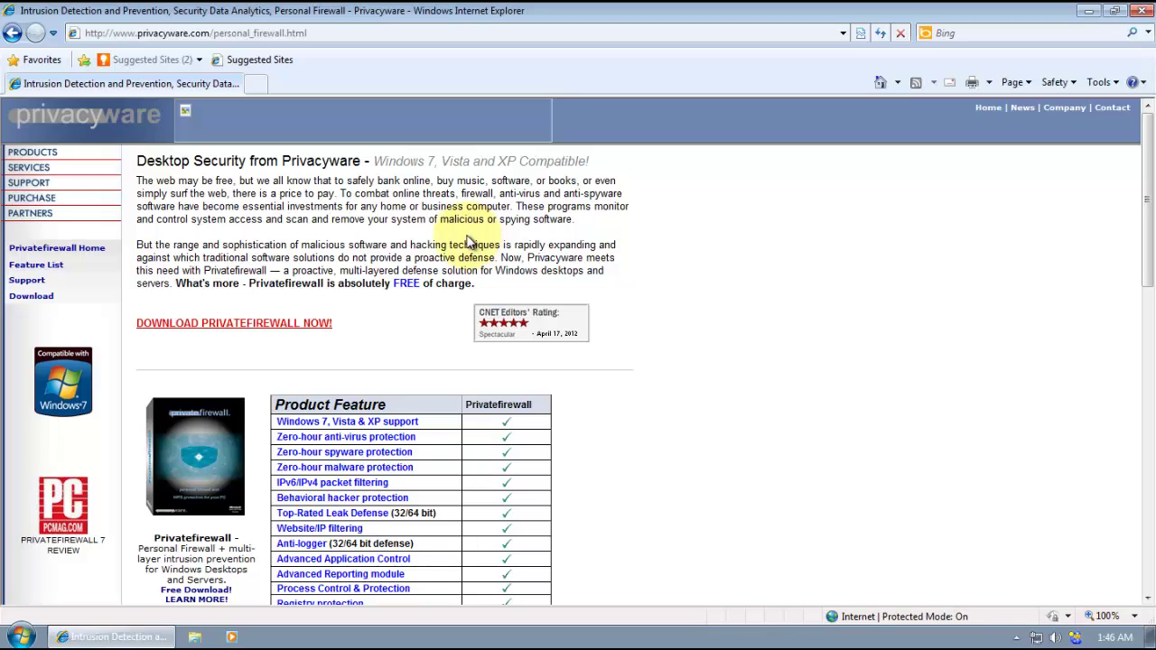
scroll(468, 242, down, 2)
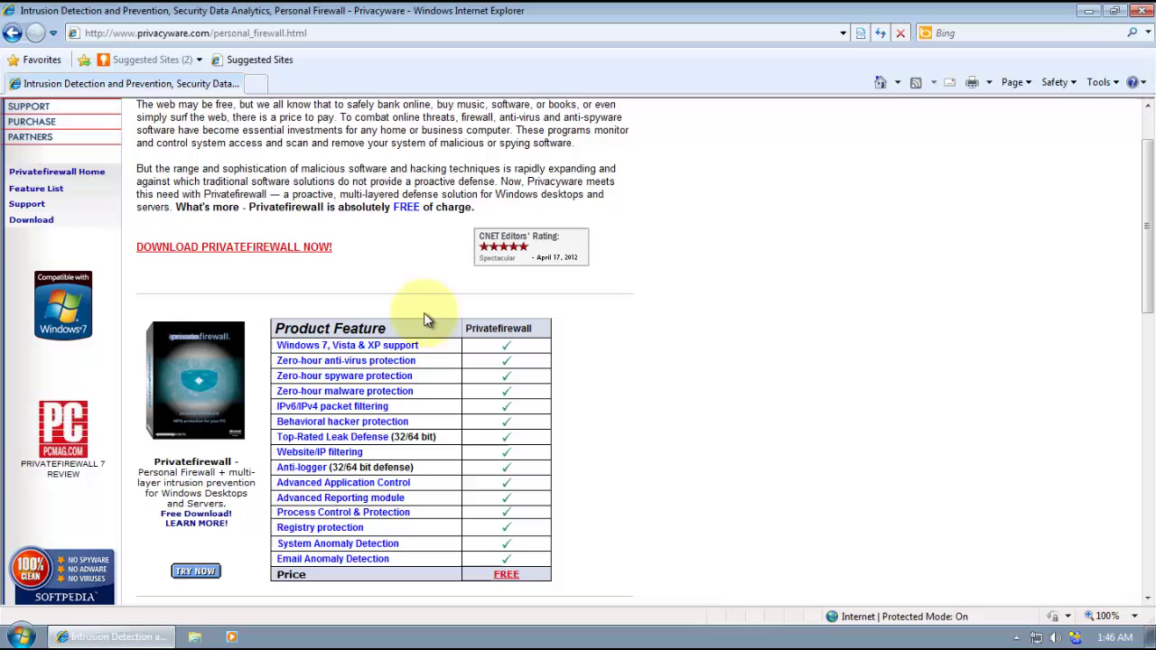
scroll(390, 293, down, 1)
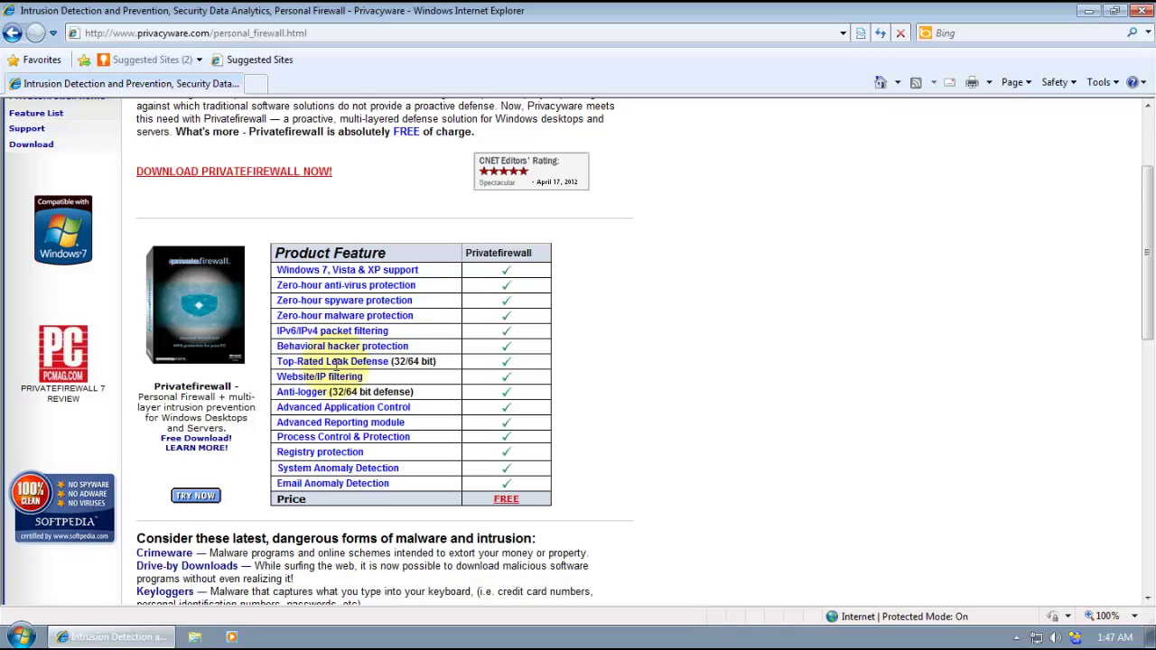
scroll(336, 363, down, 1)
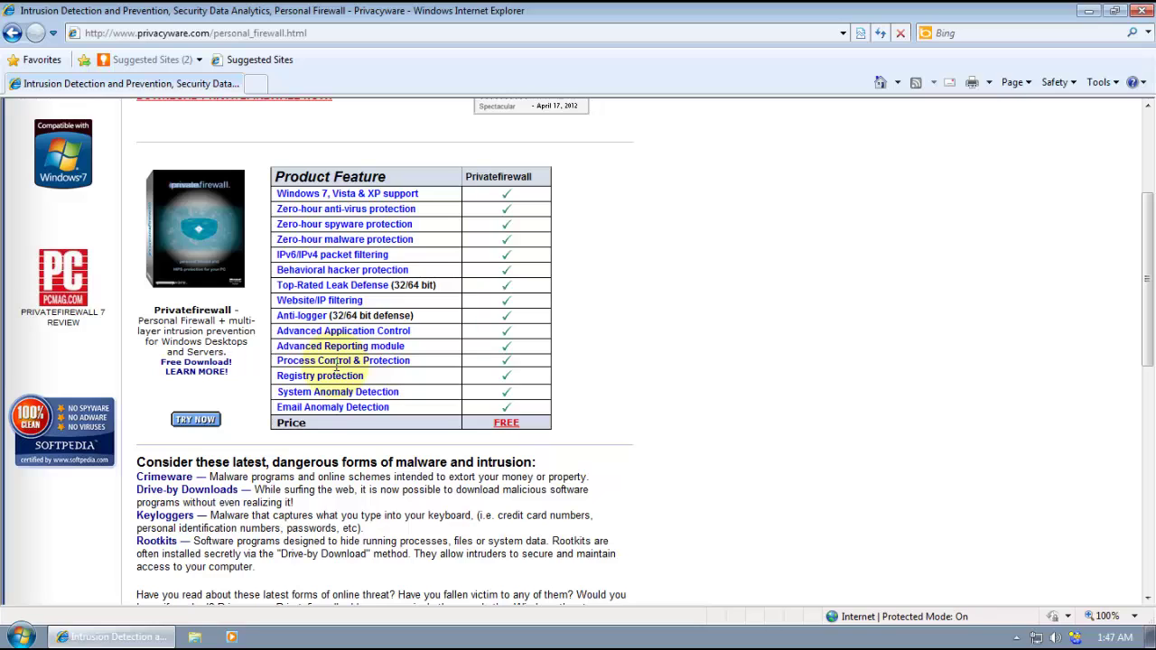
scroll(336, 366, down, 1)
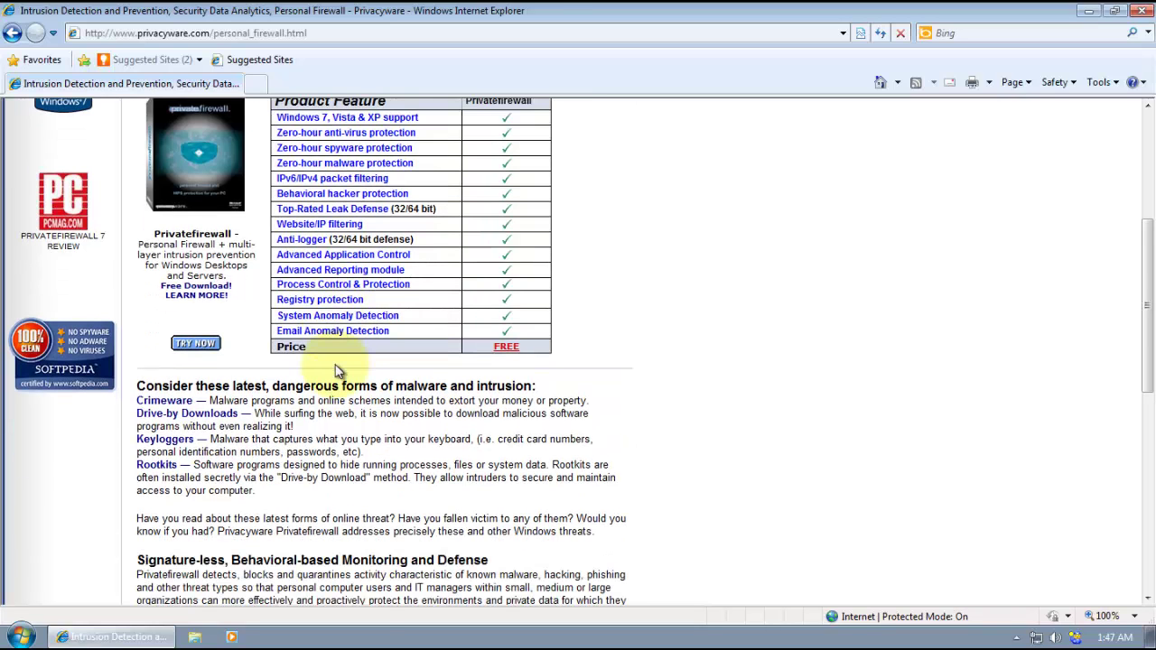
scroll(336, 371, down, 4)
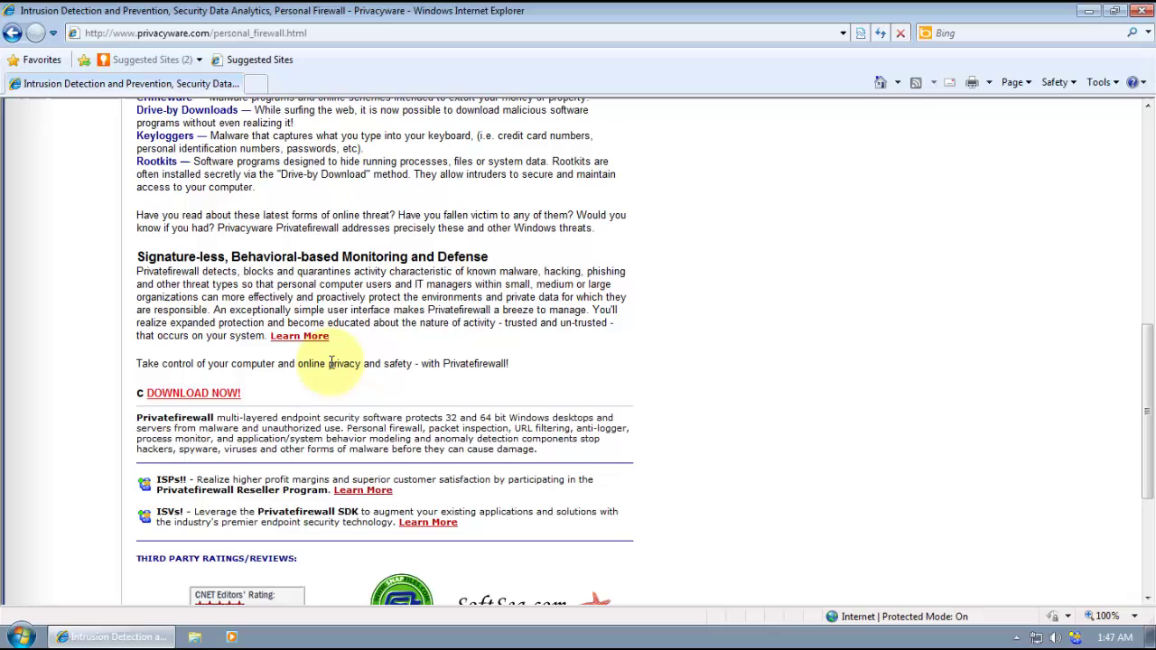
scroll(327, 361, up, 4)
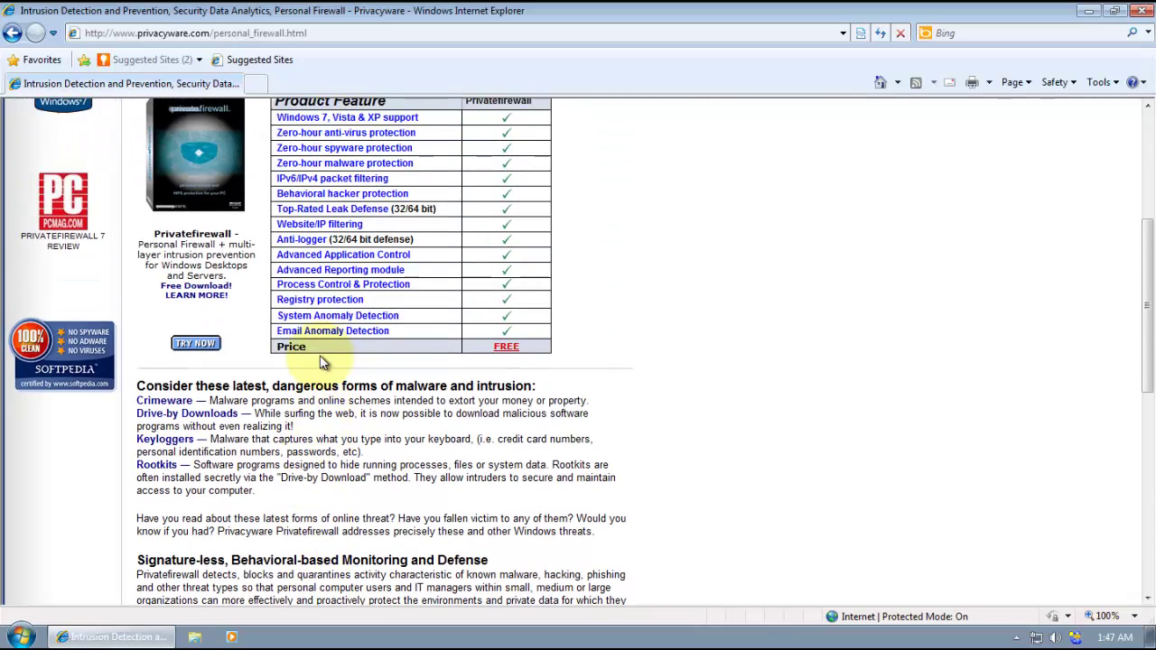
scroll(318, 355, up, 3)
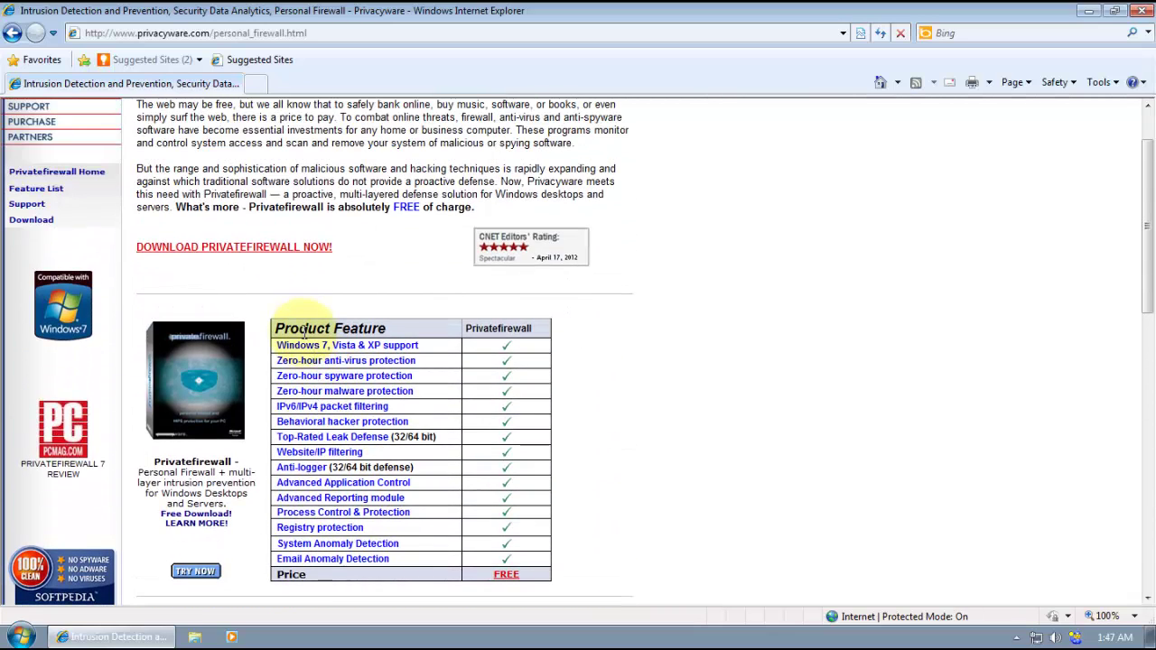
double_click(859, 11)
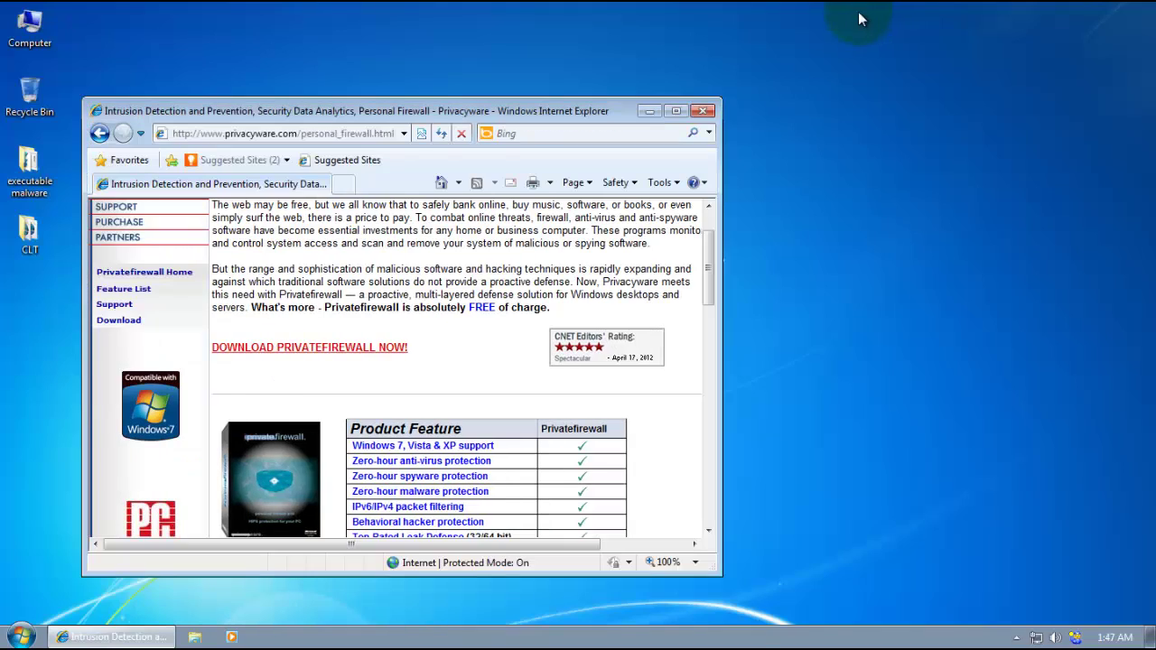
Step: Close the browser, launch Privatefirewall, and tour its security levels, applications, process monitor, log and ports pages
click(704, 112)
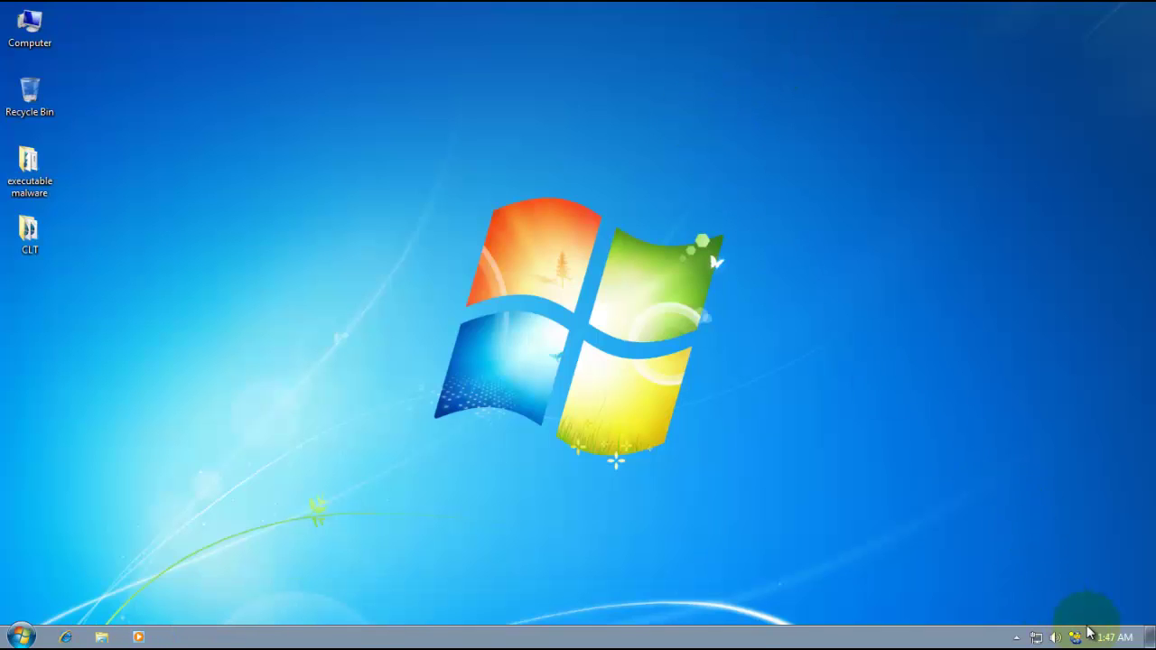
double_click(1083, 634)
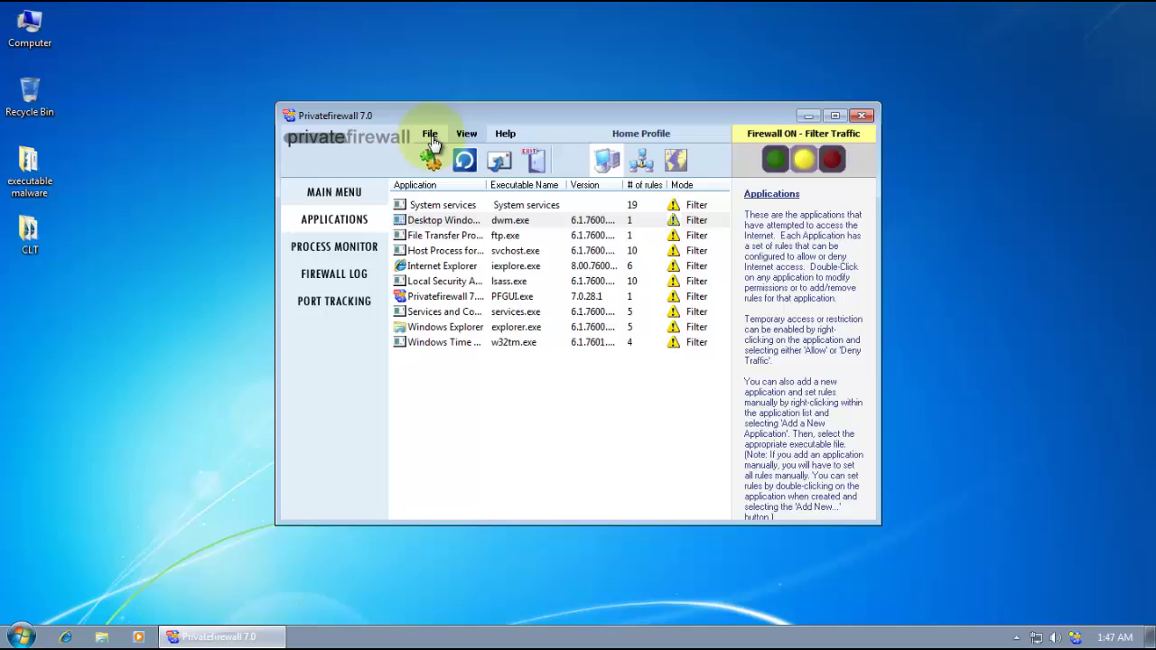
click(346, 192)
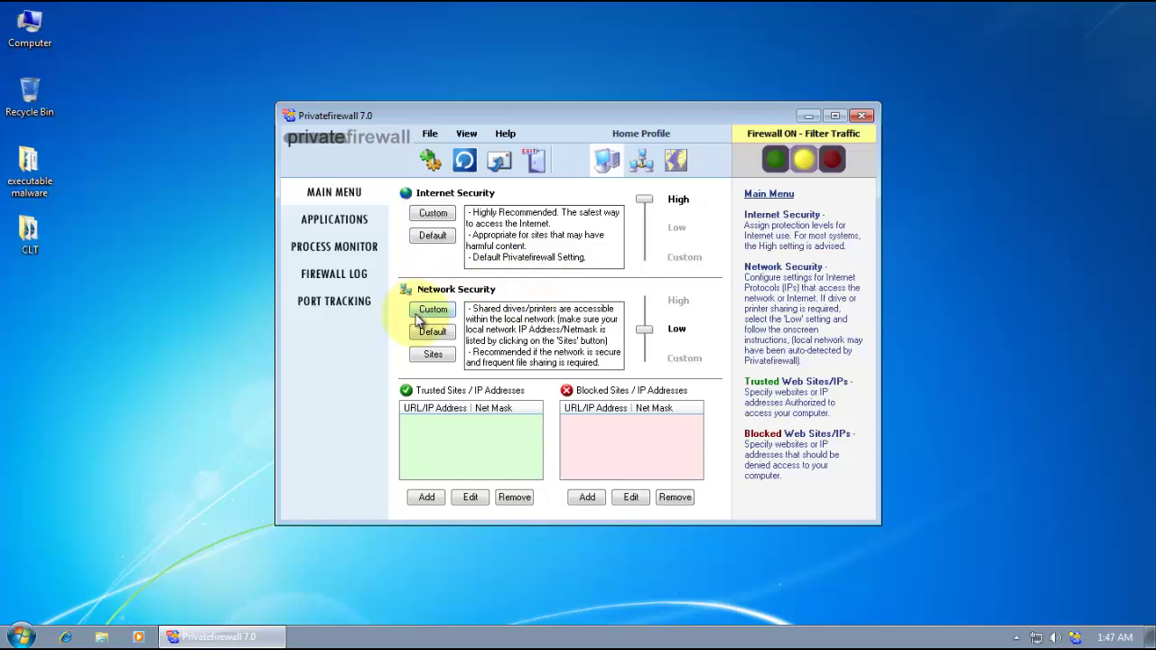
click(364, 230)
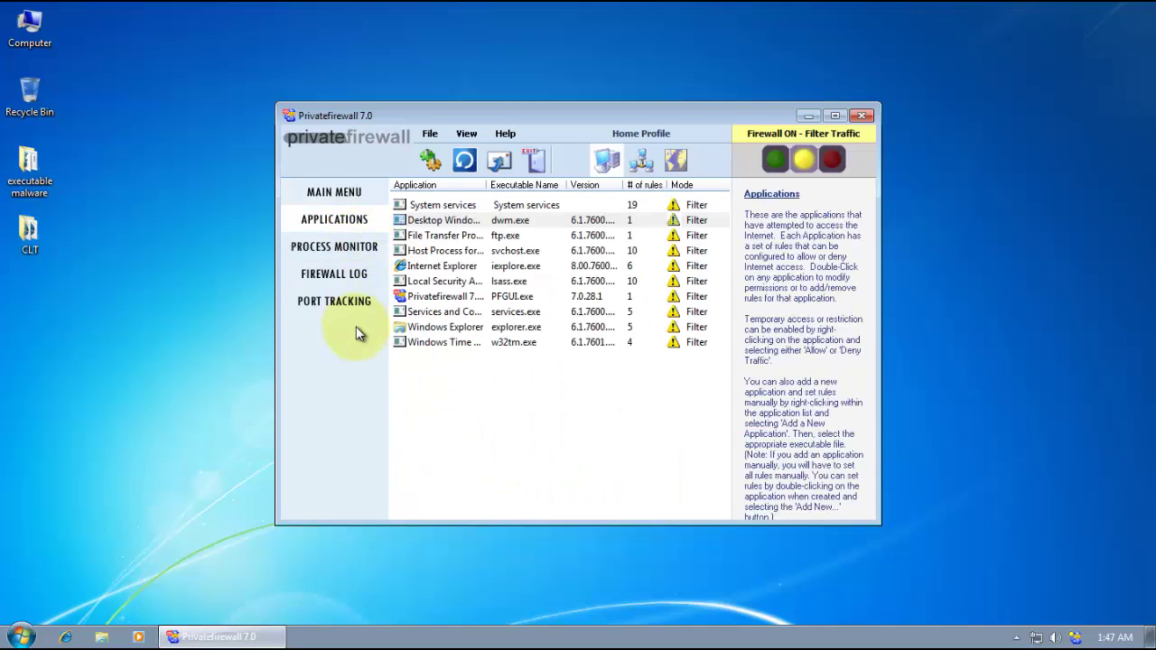
click(364, 250)
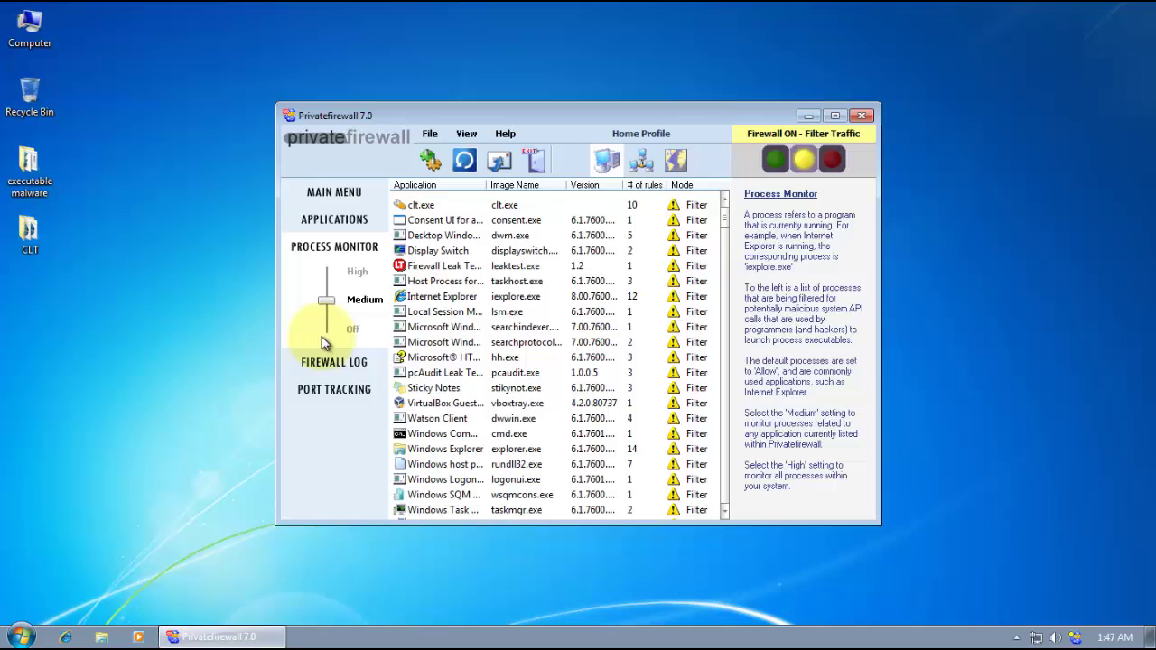
click(331, 361)
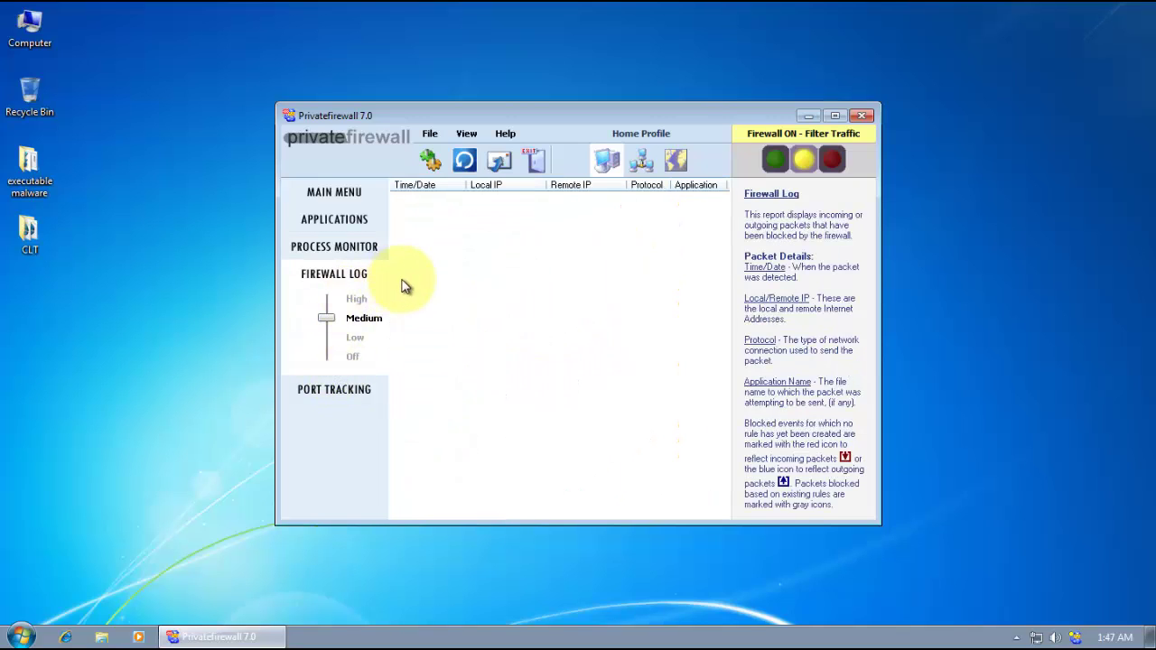
click(331, 392)
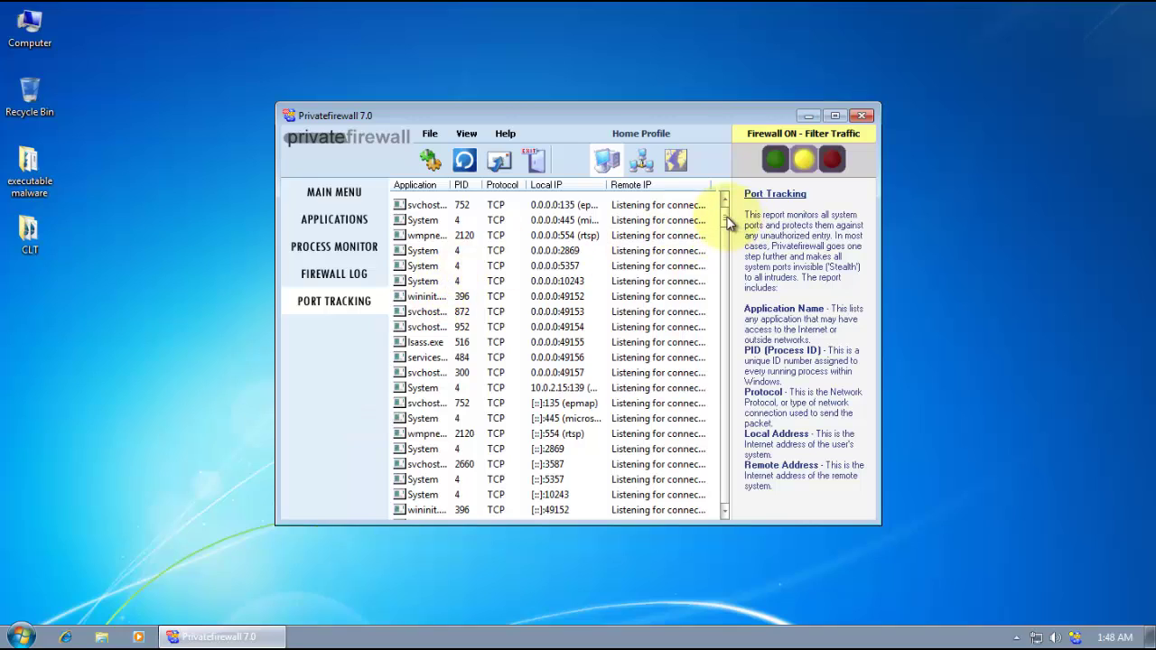
Step: Cycle the traffic status through Allow All and Lock, back to Filter Traffic, then open the File menu
click(777, 166)
click(831, 161)
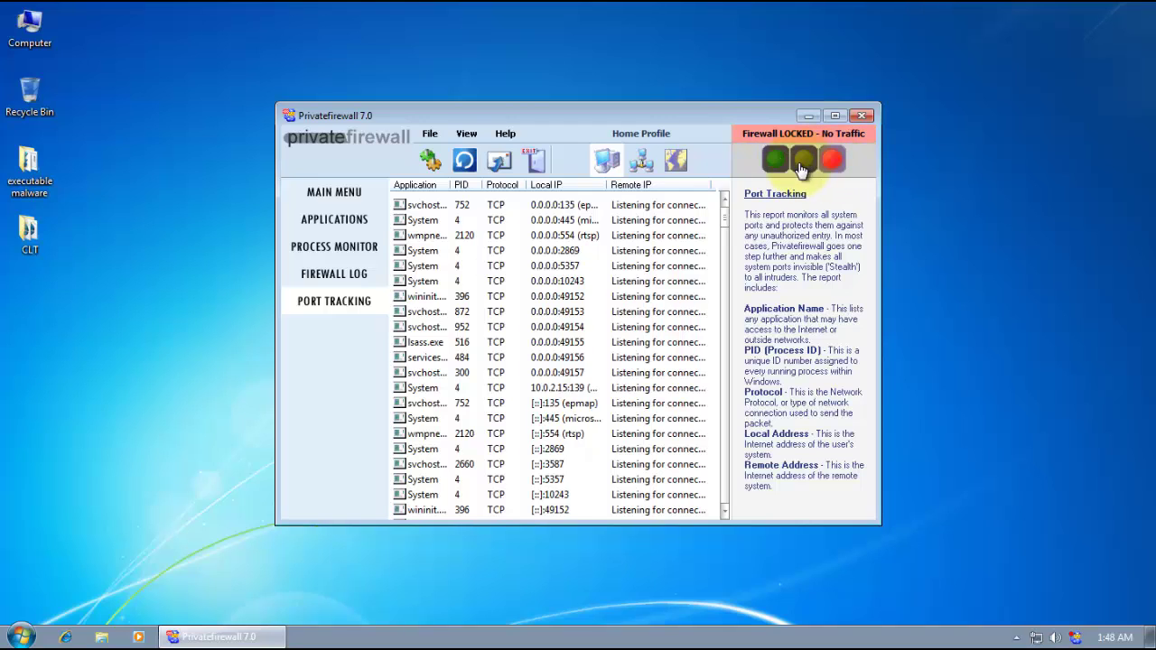
click(801, 163)
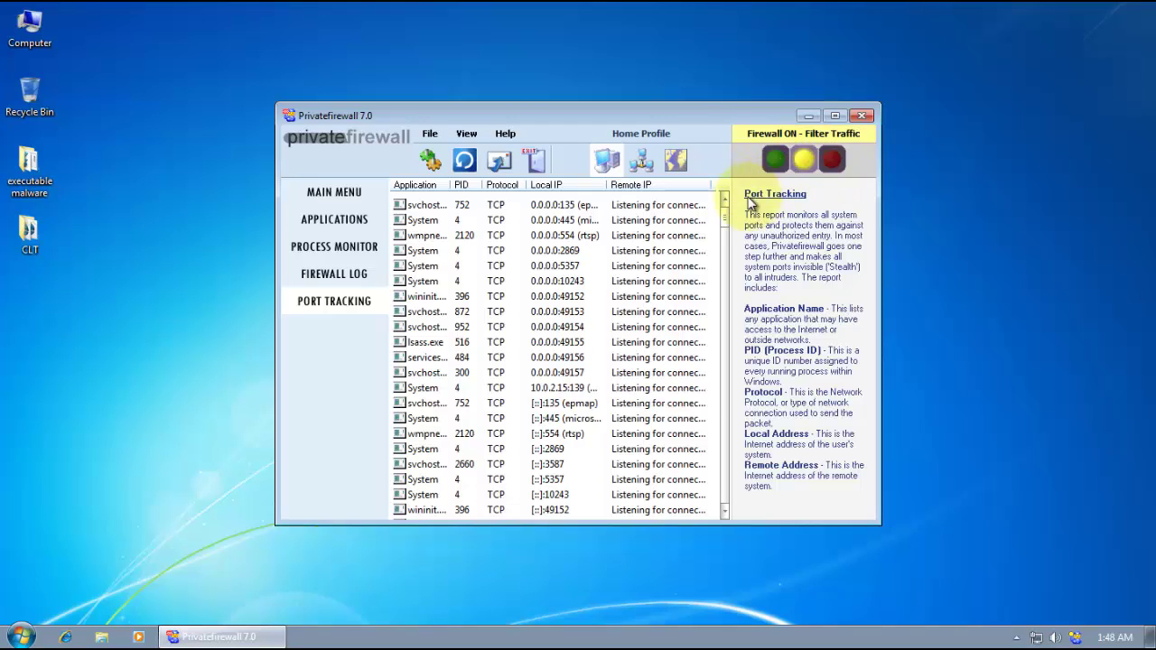
click(429, 134)
Step: Open Settings > Advanced and scroll the Trusted Publishers list down to muvee Technologies
click(431, 153)
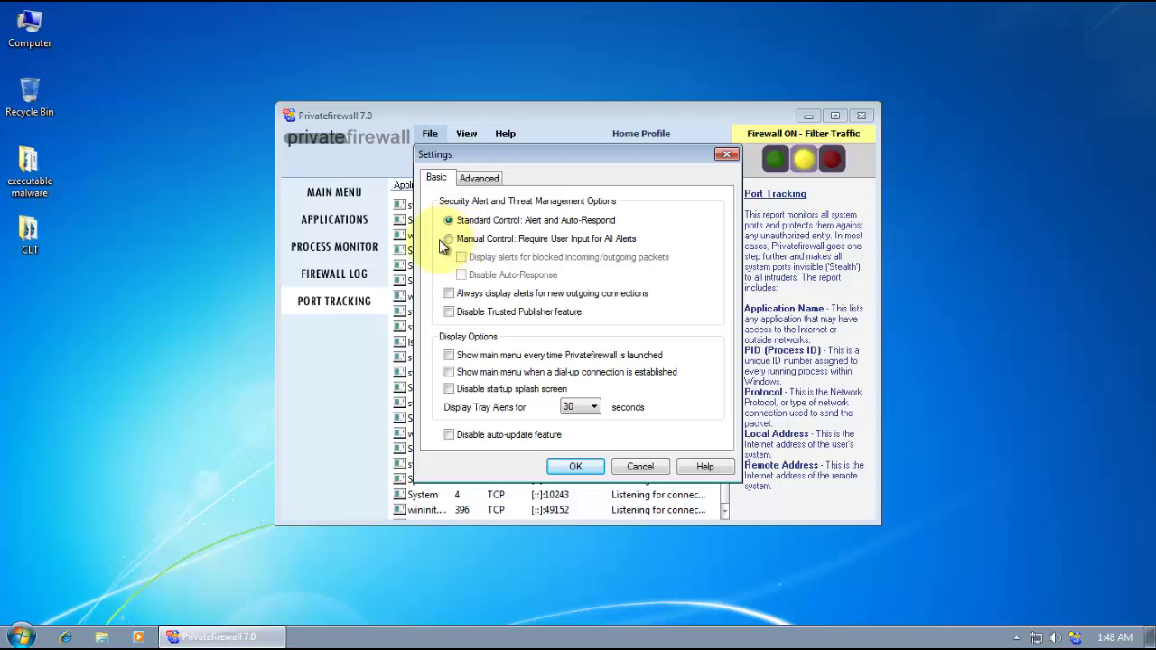
click(472, 179)
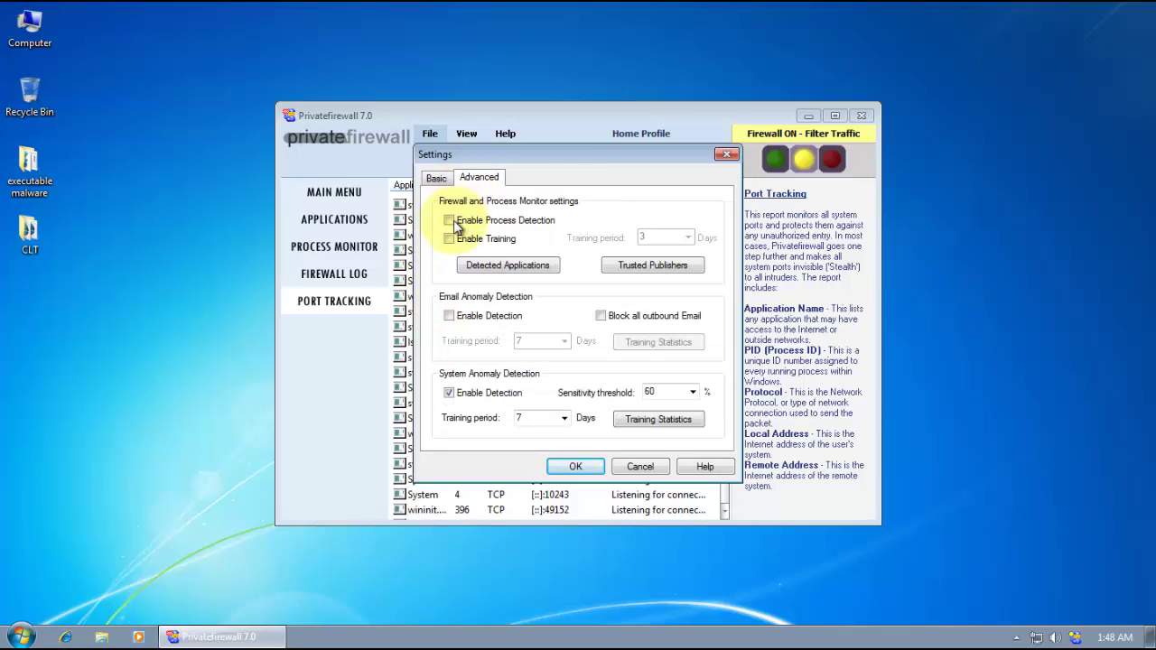
click(632, 264)
mouse_move(720, 245)
mouse_down()
mouse_move(715, 384)
mouse_move(722, 238)
mouse_move(700, 362)
mouse_move(717, 315)
mouse_move(710, 232)
mouse_up()
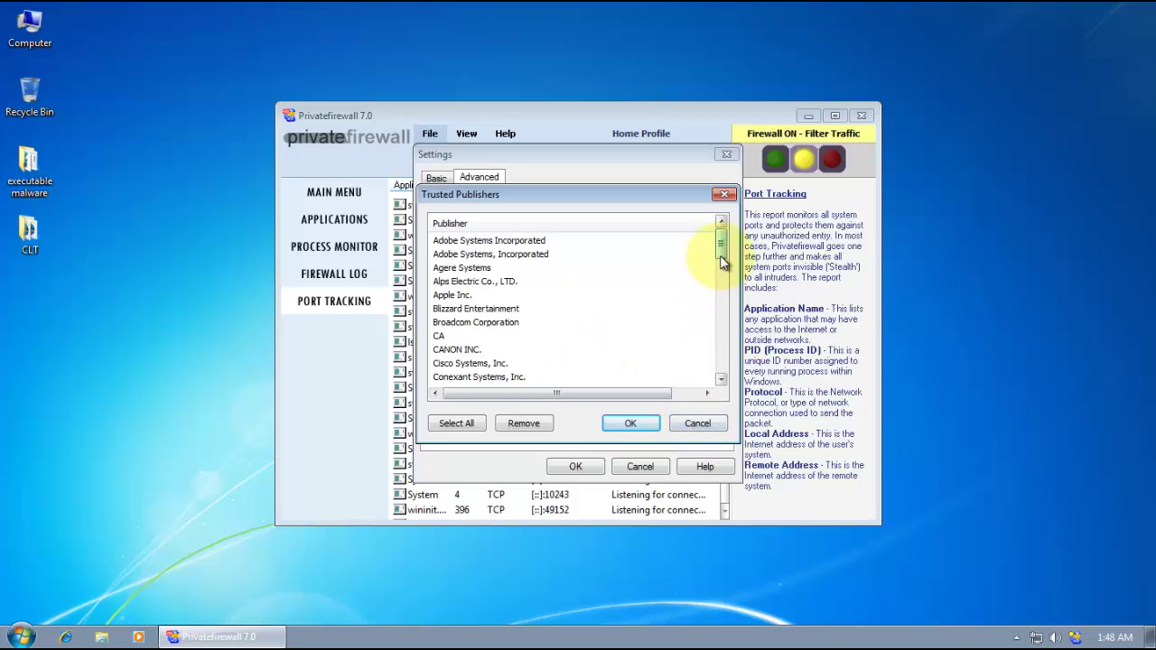
scroll(722, 261, down, 1)
scroll(728, 269, down, 12)
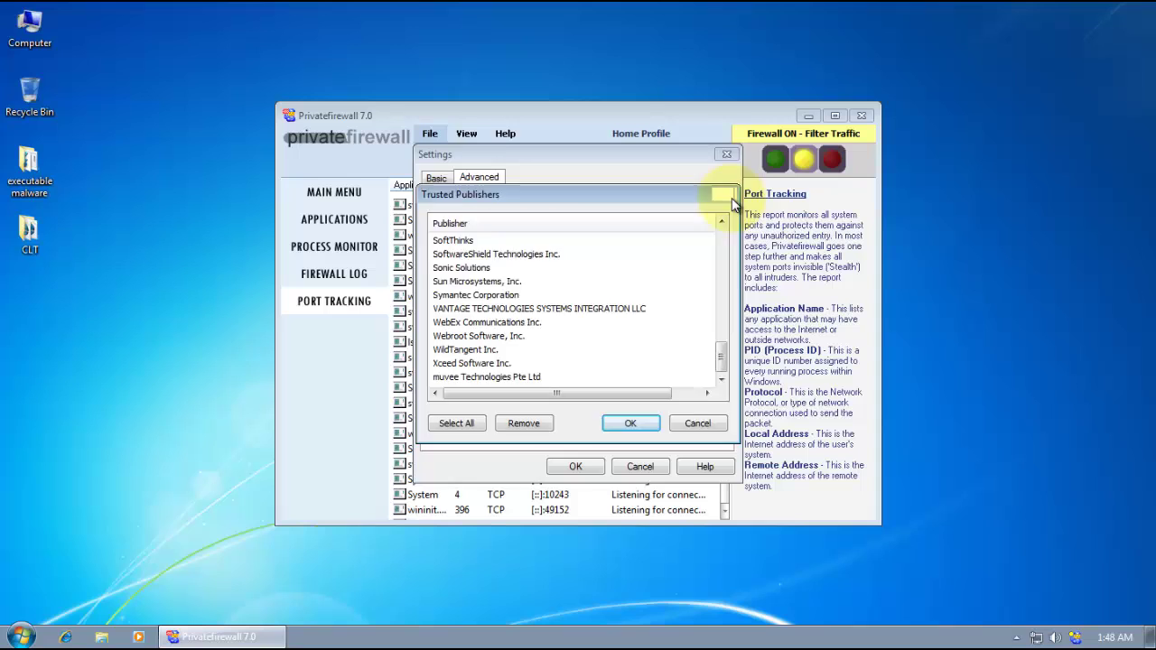
Step: Close Trusted Publishers and look through the list of detected applications
click(724, 194)
click(522, 268)
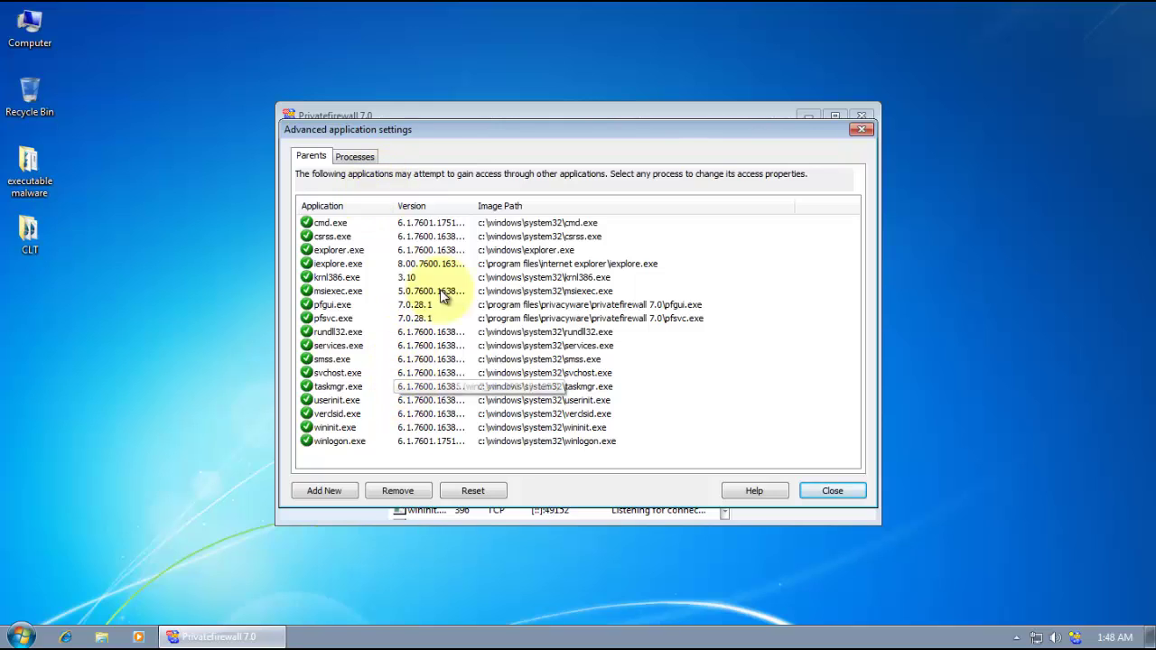
click(831, 485)
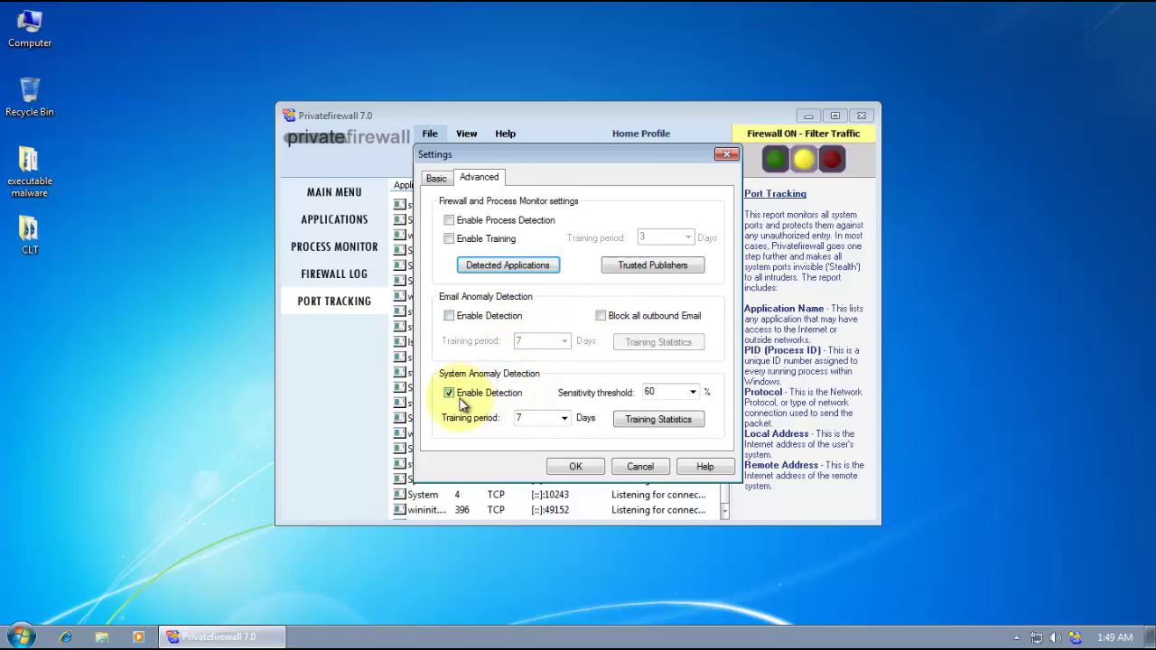
Step: Inspect the 7-day training period value and the sensitivity threshold choices
click(525, 419)
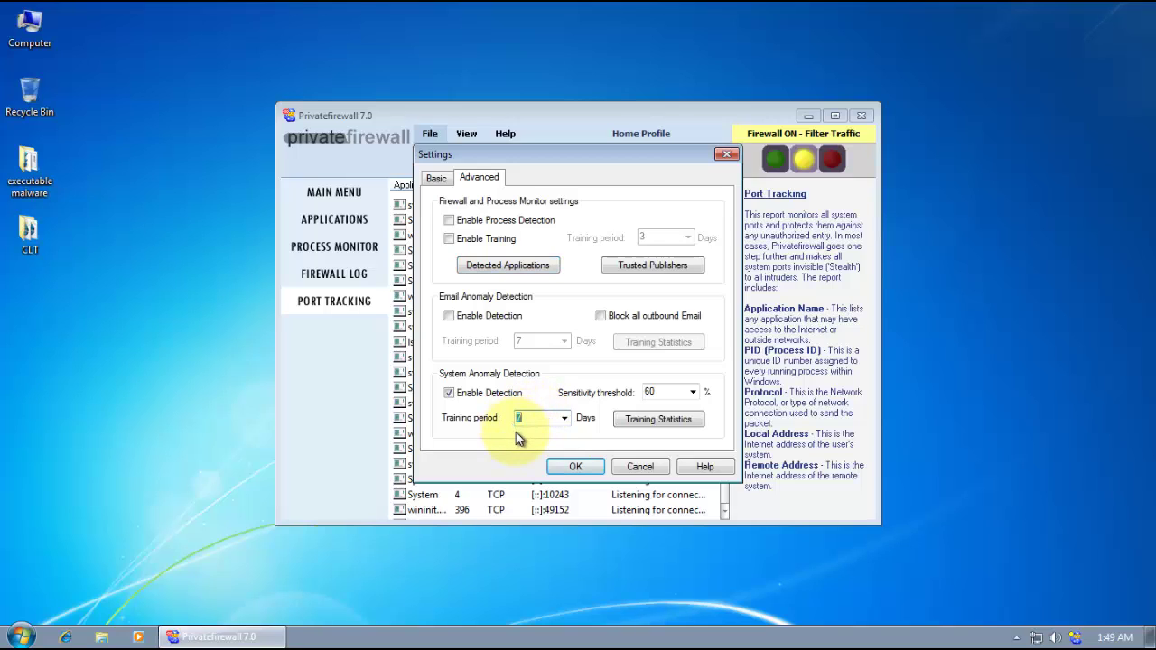
click(522, 418)
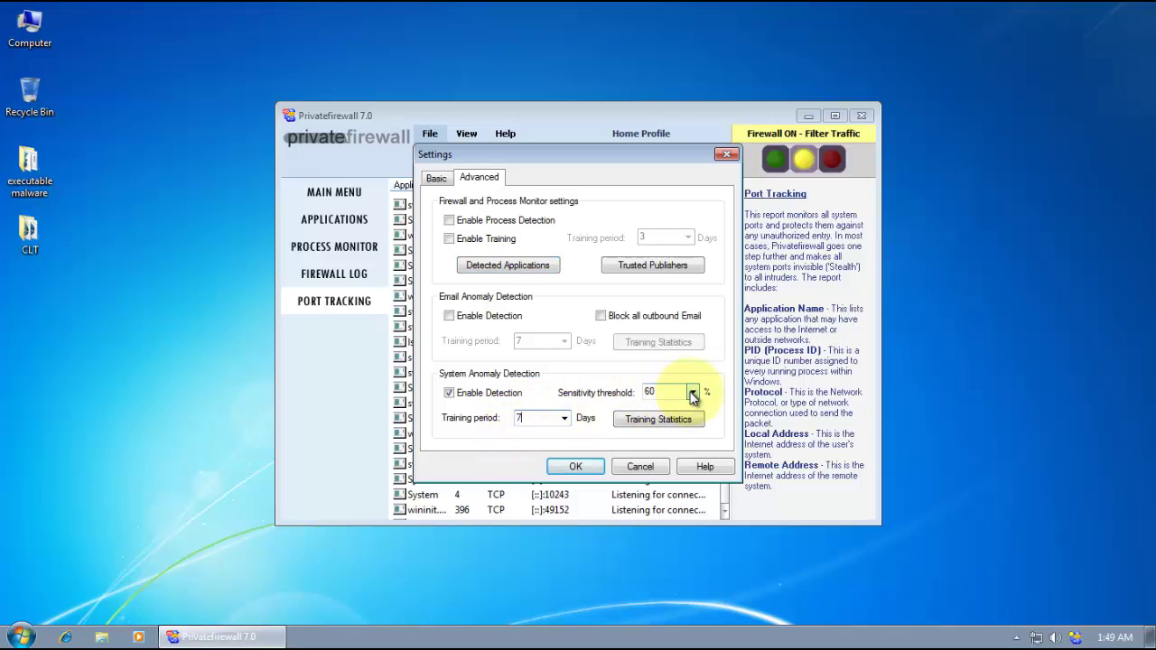
click(692, 397)
Step: Review the anomaly detection training statistics, close them, and confirm Settings with OK
click(668, 418)
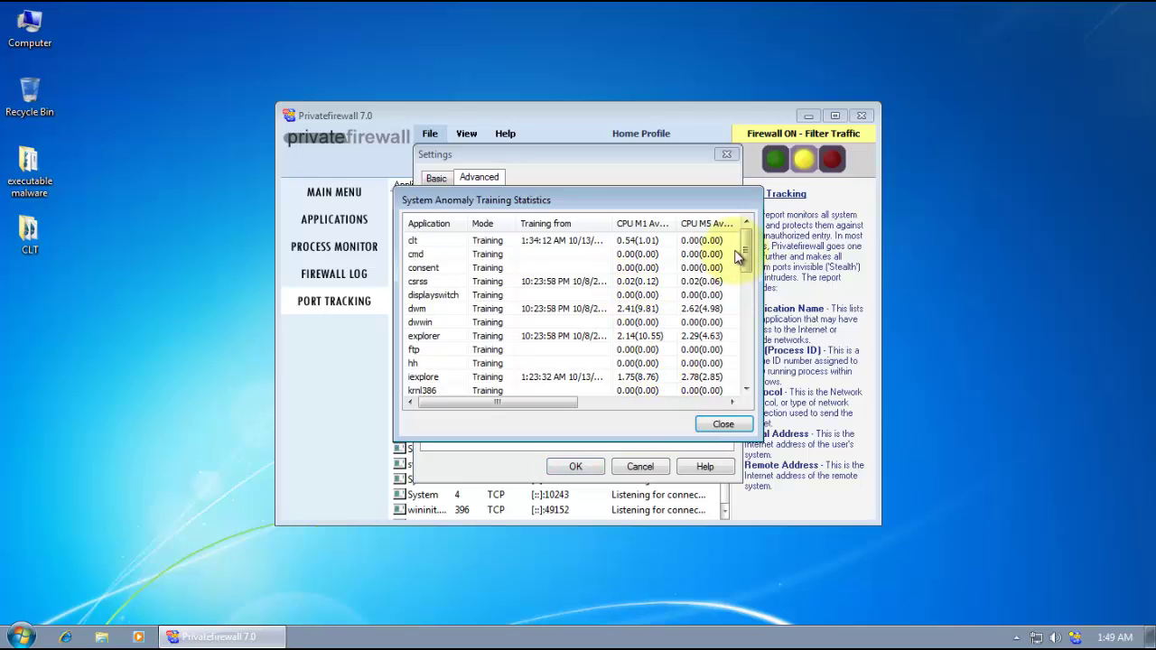
drag(745, 256, 734, 368)
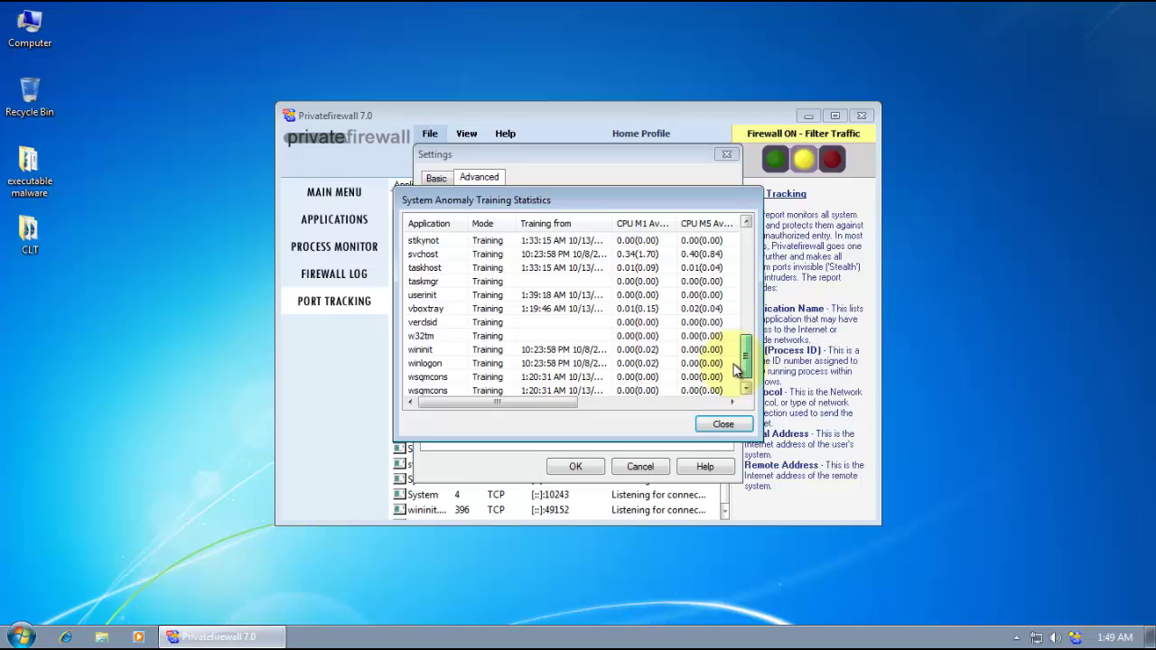
click(728, 423)
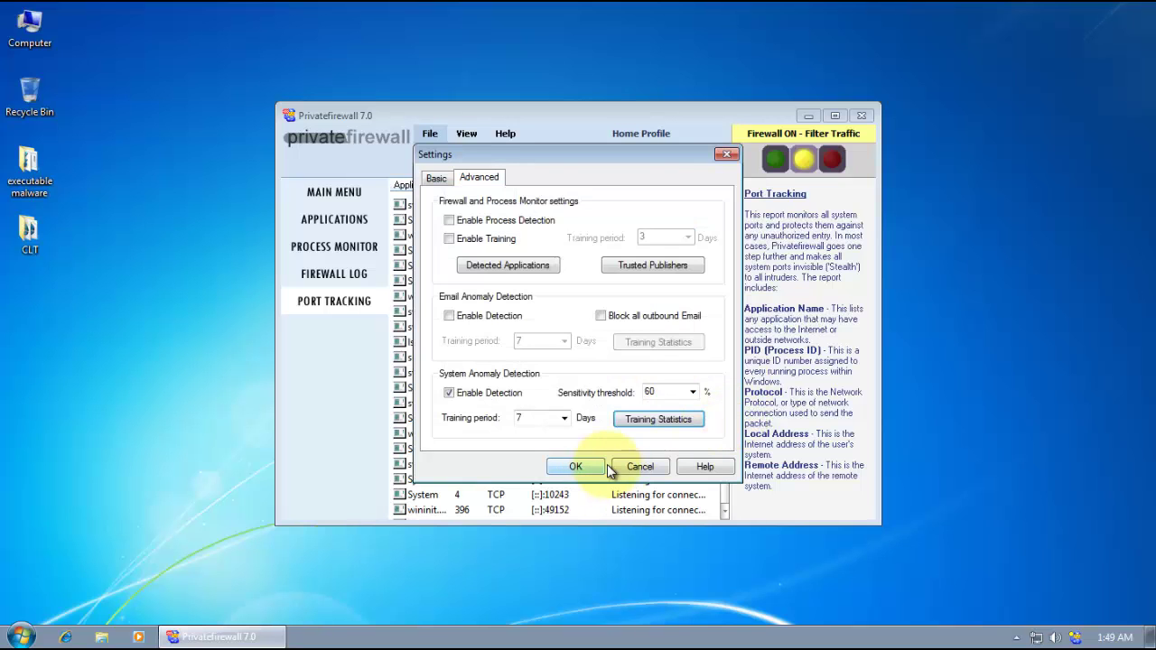
click(640, 466)
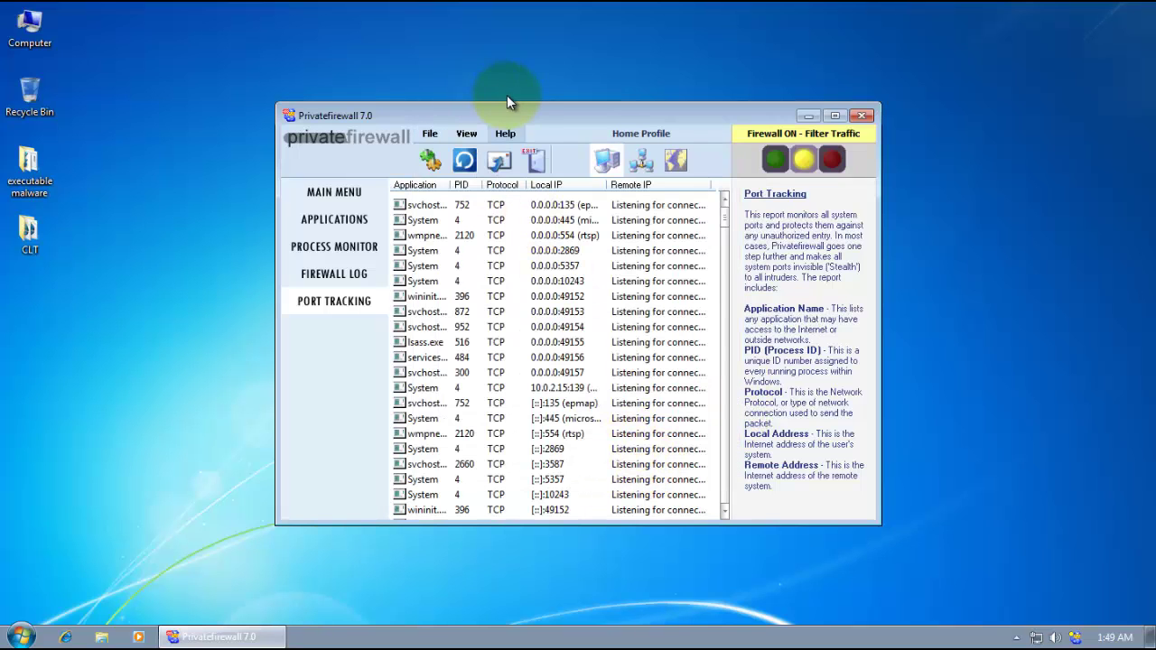
Step: Reset Privatefirewall's settings to their defaults and confirm with Yes
drag(522, 118, 519, 111)
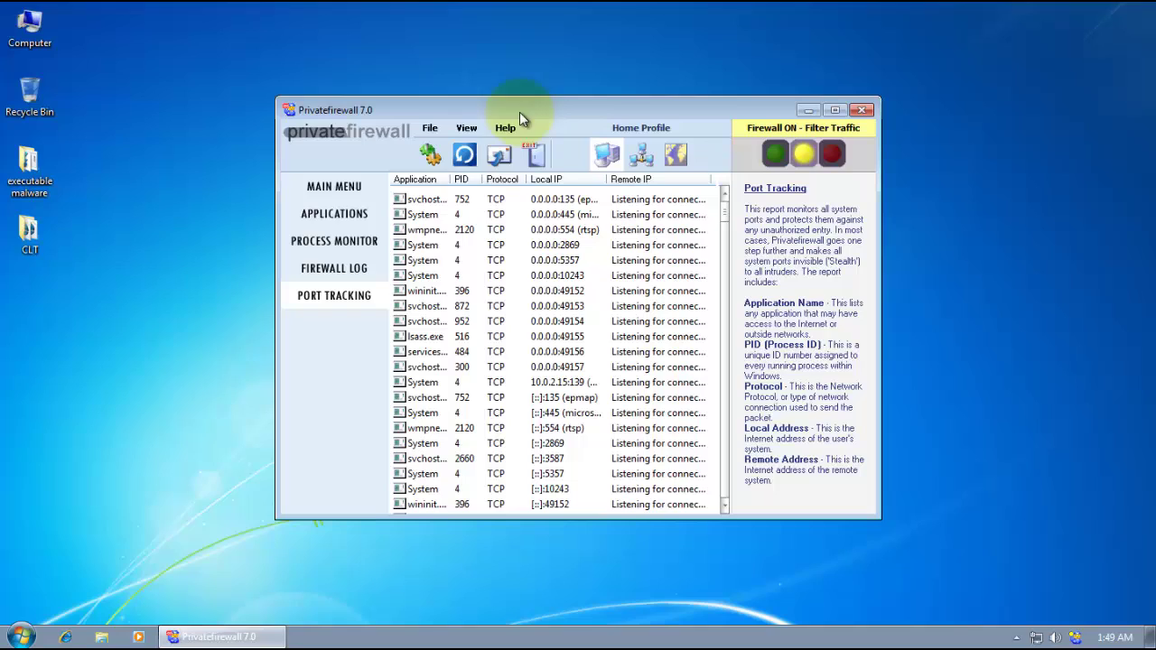
click(466, 159)
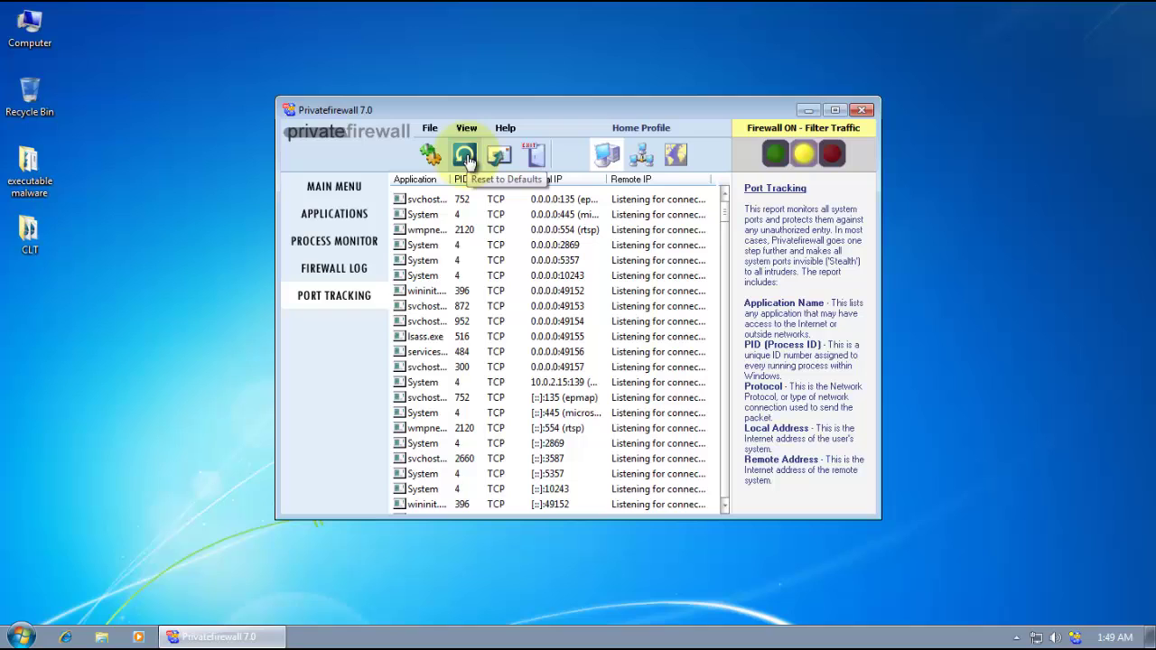
click(464, 156)
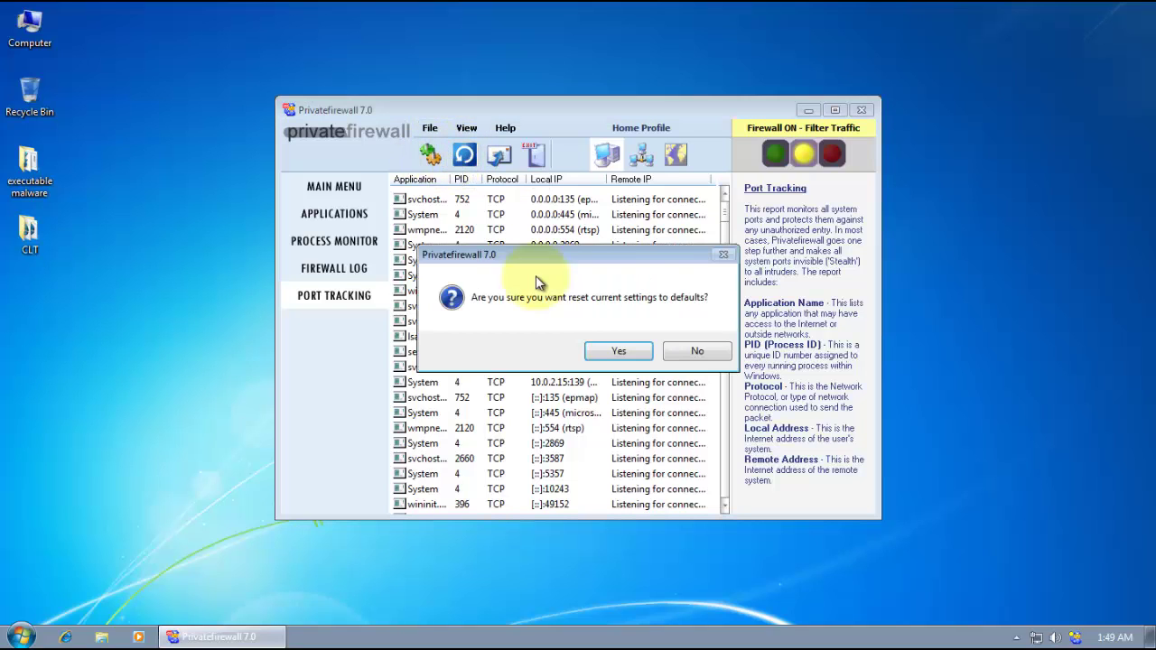
click(618, 351)
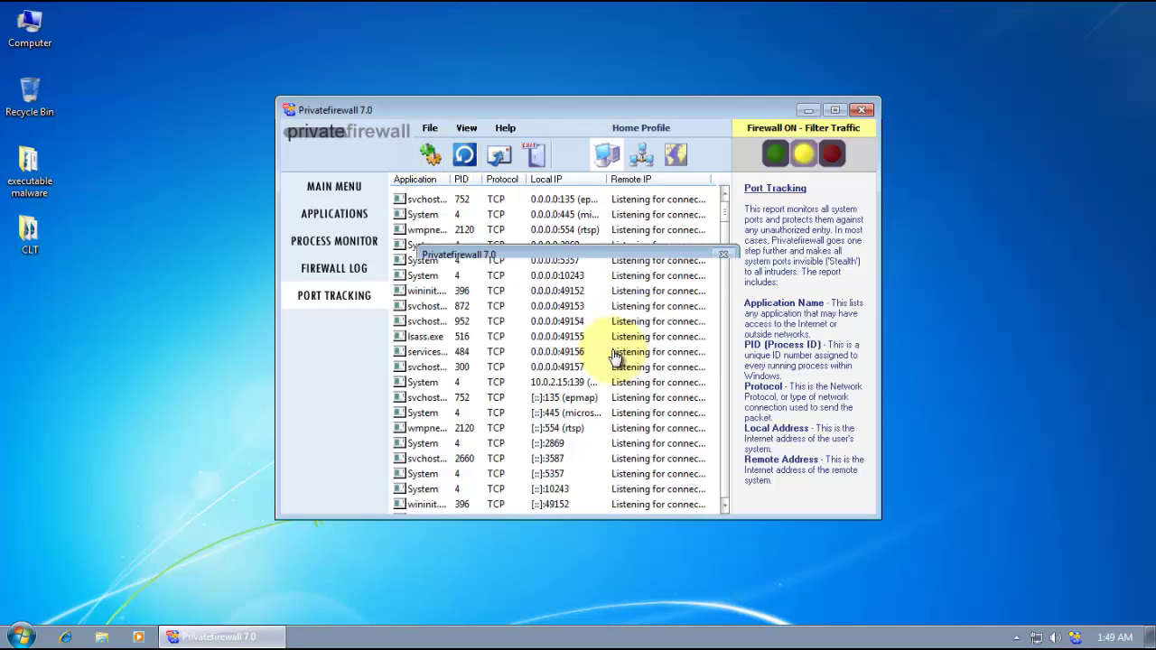
Step: Check the Main Menu and Process Monitor pages, then close the firewall window
click(334, 201)
click(348, 241)
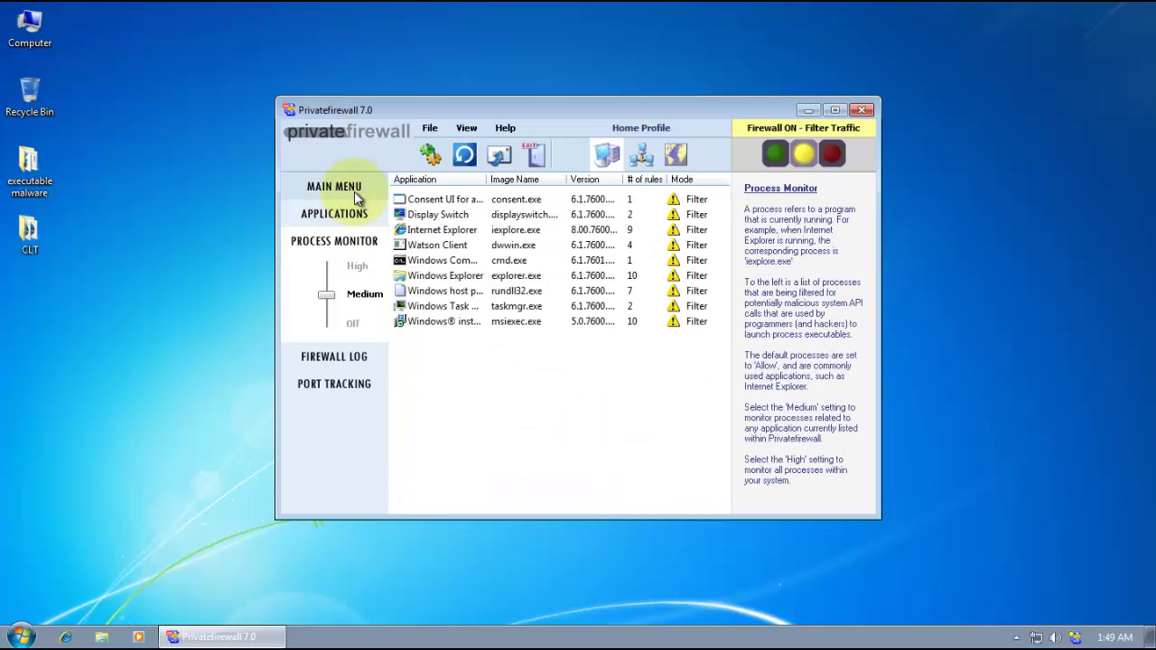
click(354, 196)
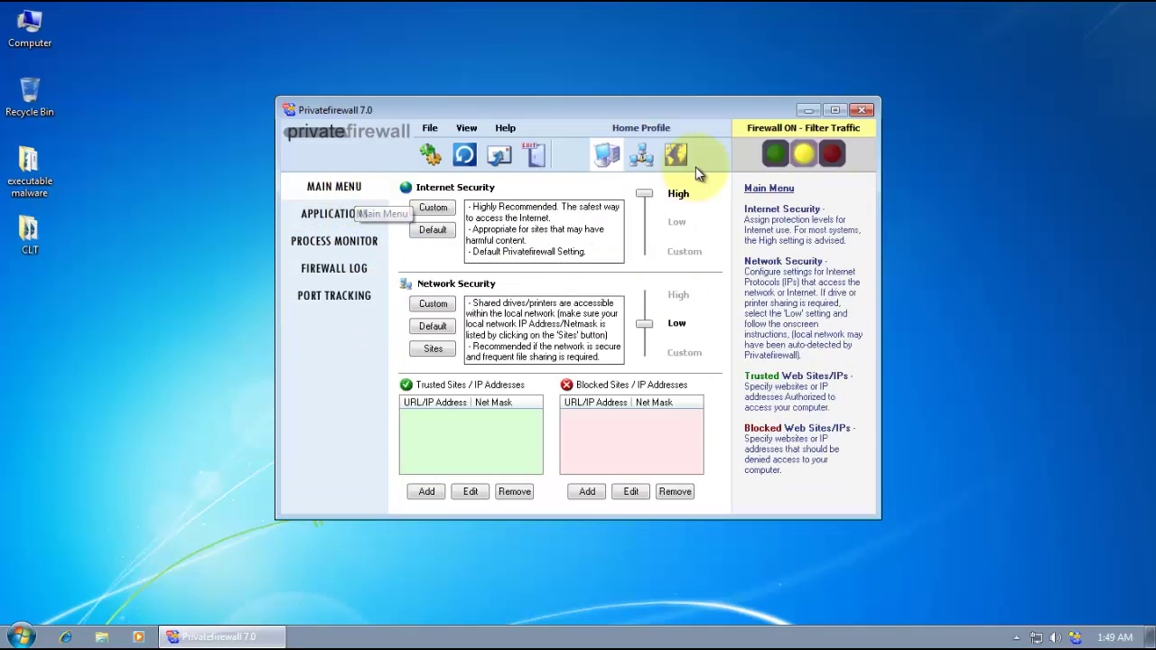
click(859, 110)
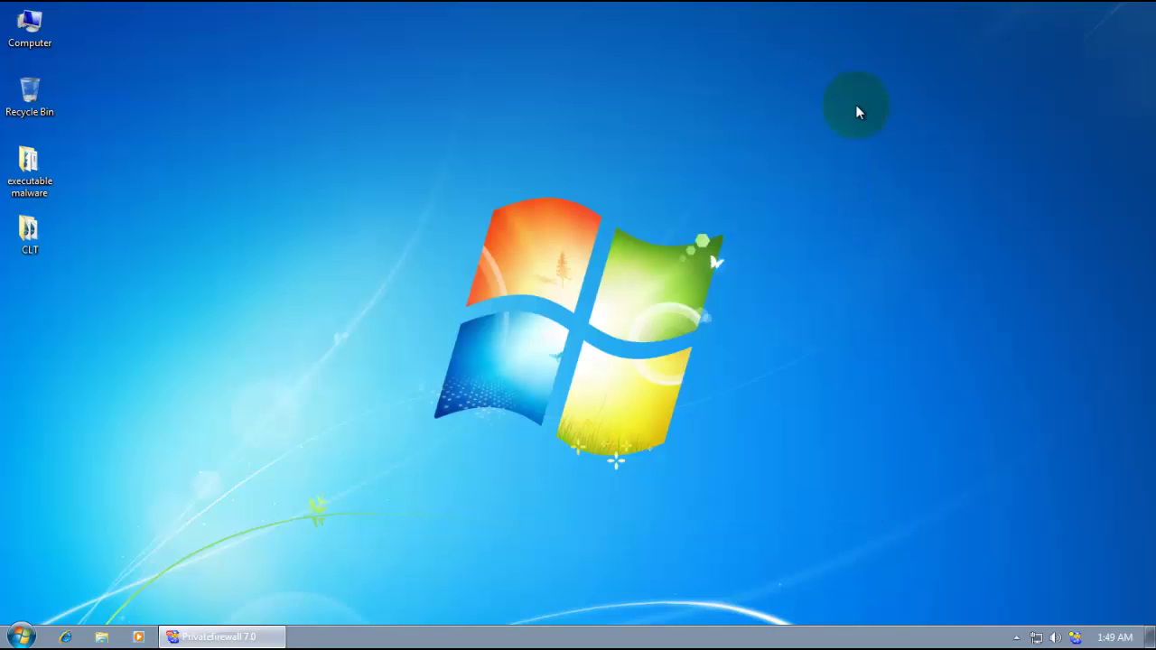
Step: Launch clt.exe from the CLT desktop folder with admin rights and close the folder window
double_click(3, 239)
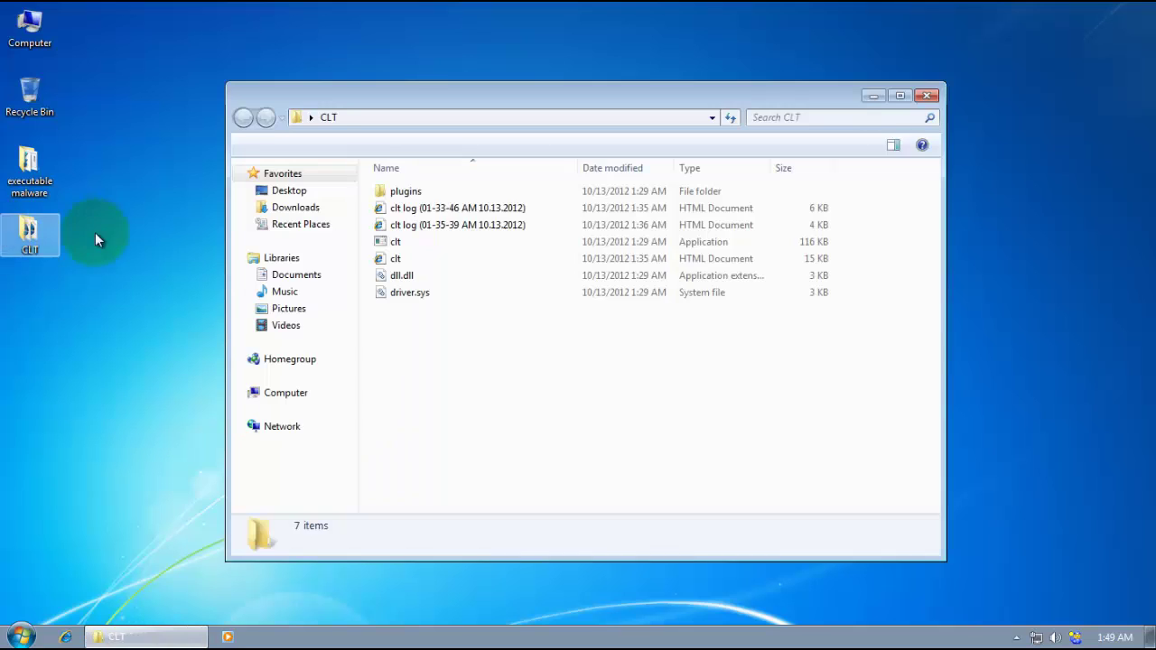
double_click(411, 243)
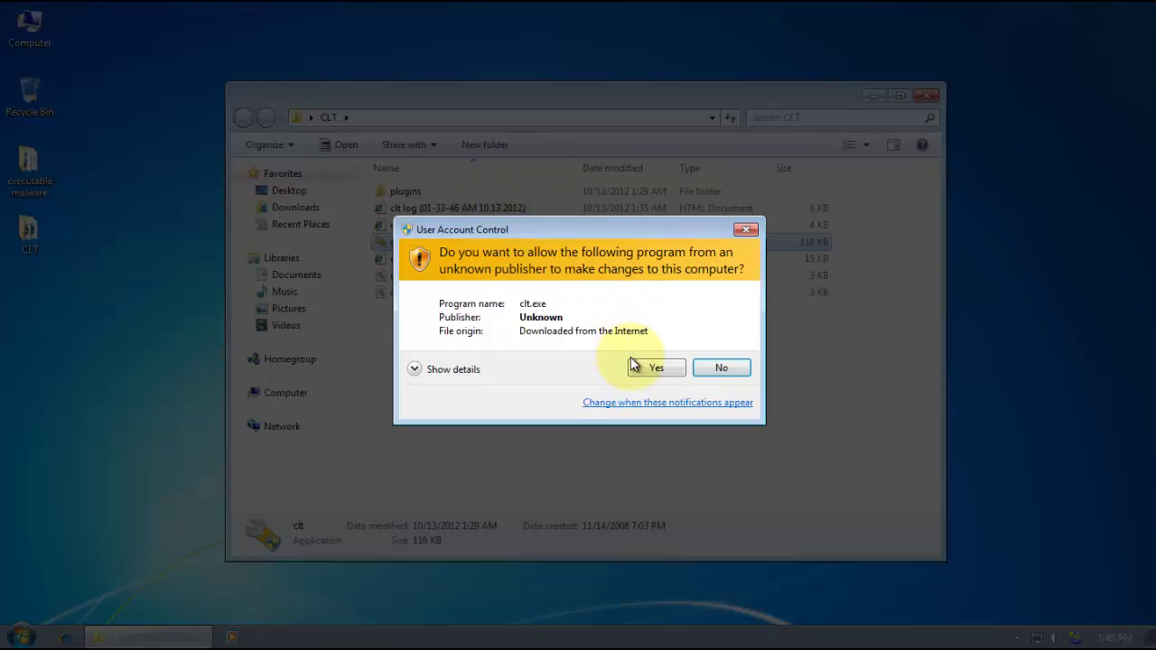
click(652, 368)
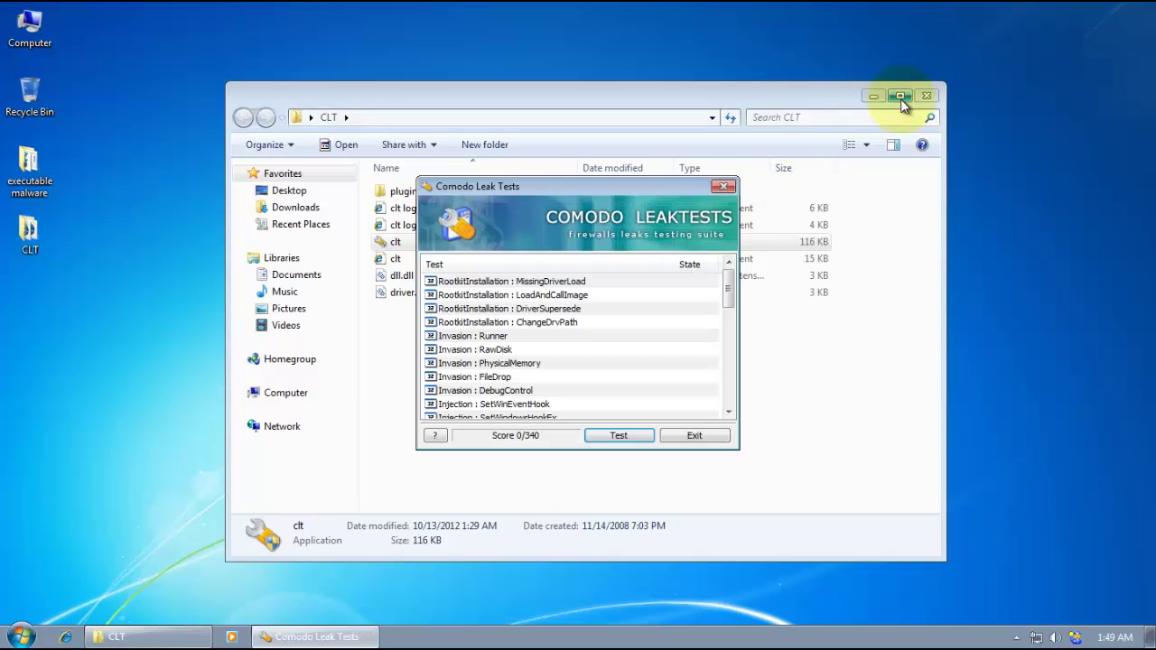
click(926, 95)
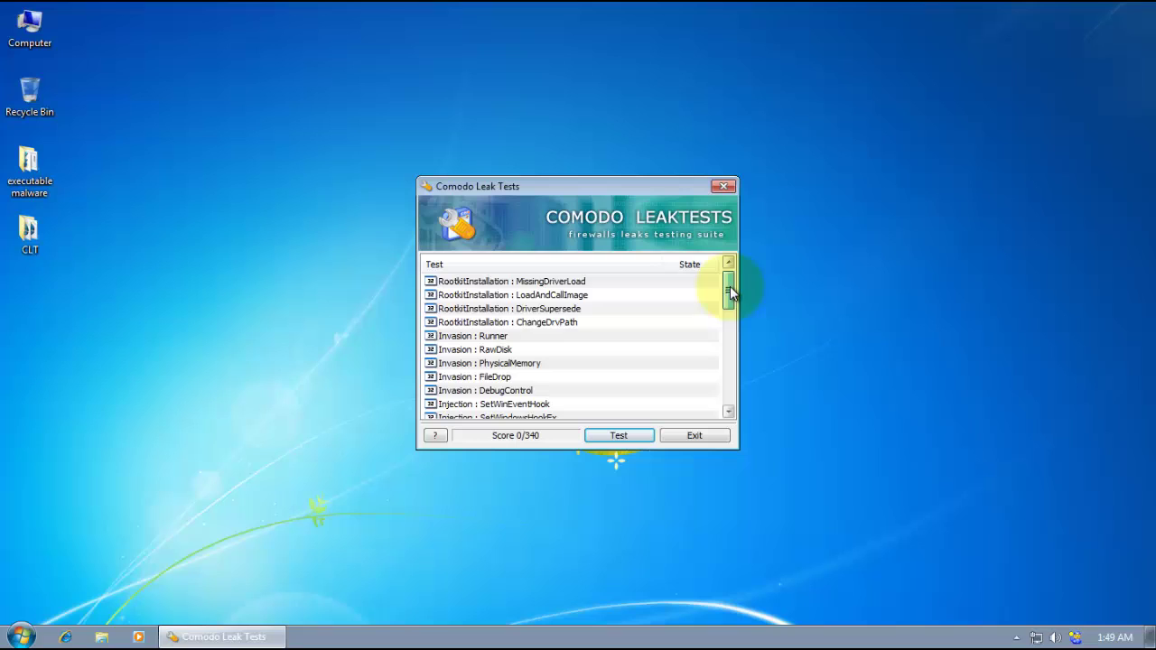
mouse_move(730, 291)
mouse_down()
mouse_move(729, 379)
mouse_move(737, 277)
mouse_move(722, 373)
mouse_move(723, 287)
mouse_up()
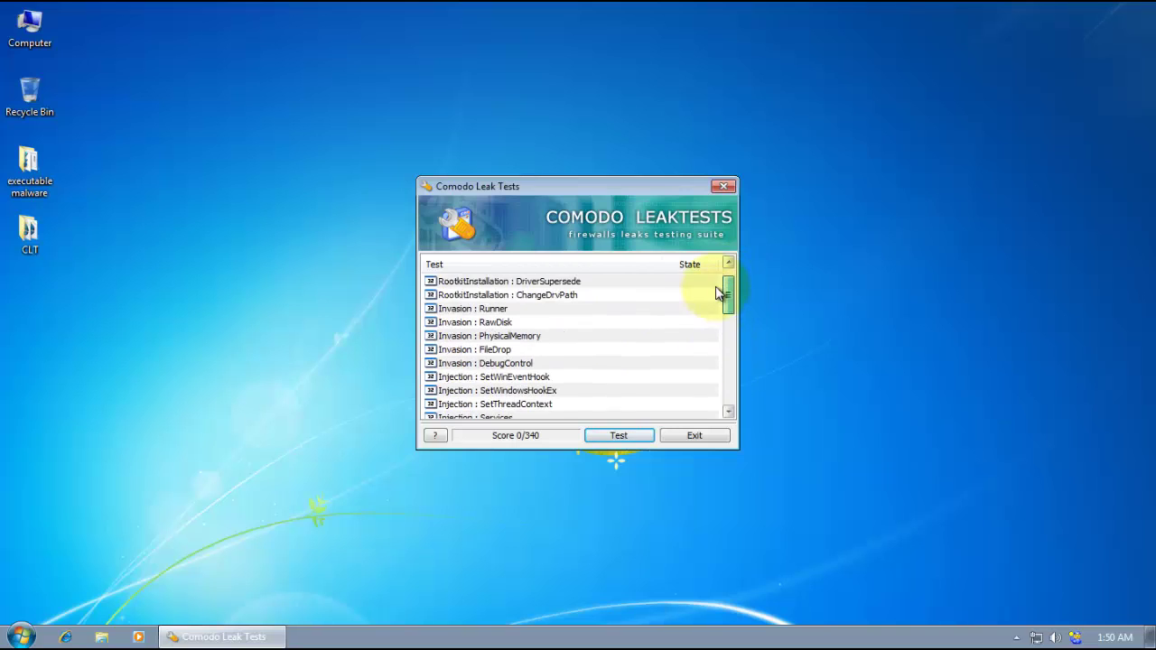
Step: Run all leak tests and block the test program's outgoing traffic, finishing at 300/340
click(615, 437)
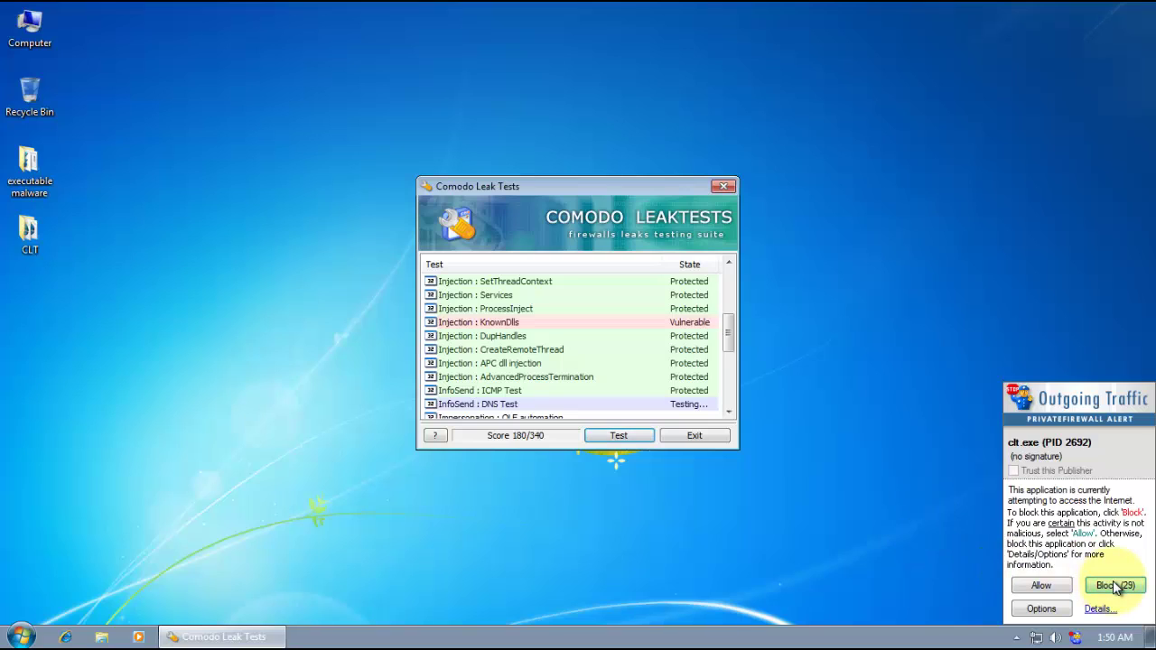
click(1116, 586)
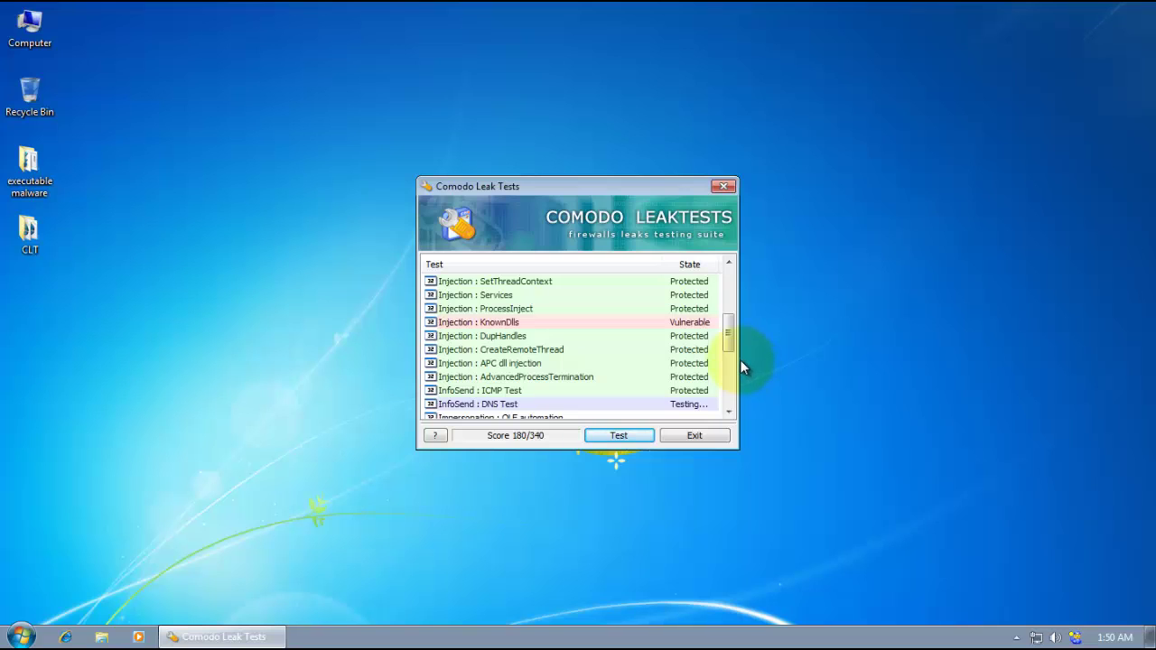
drag(729, 341, 725, 368)
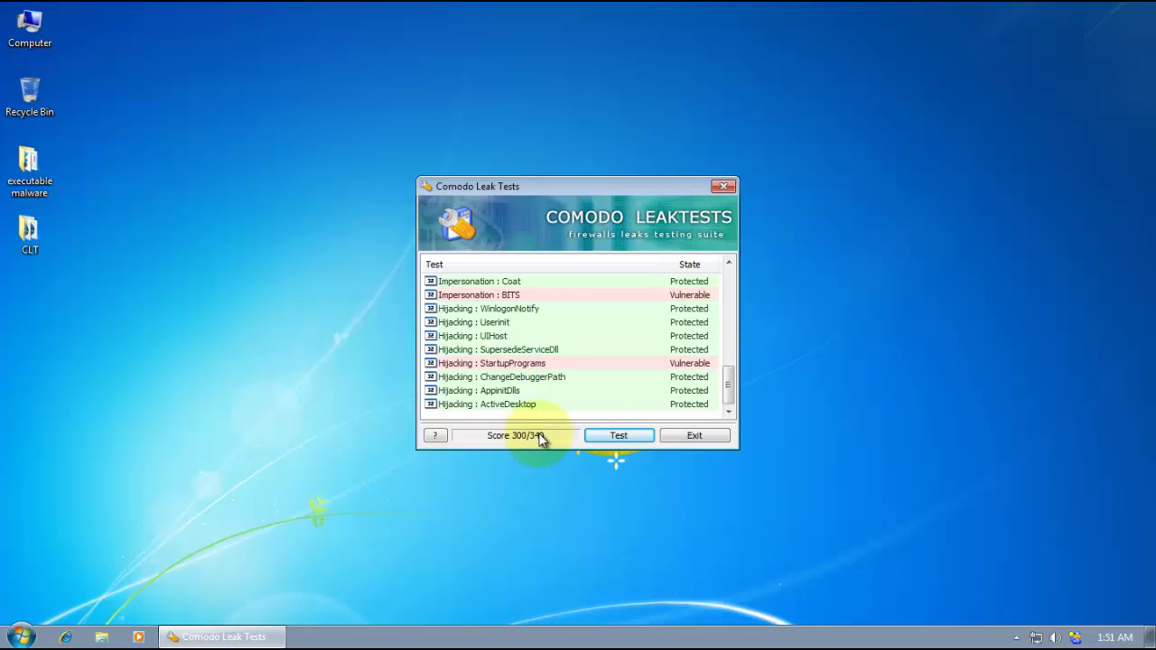
Step: Inspect the vulnerable ChangeDrvPath and KnownDlls results while scrolling through the Injection tests
drag(729, 387, 739, 284)
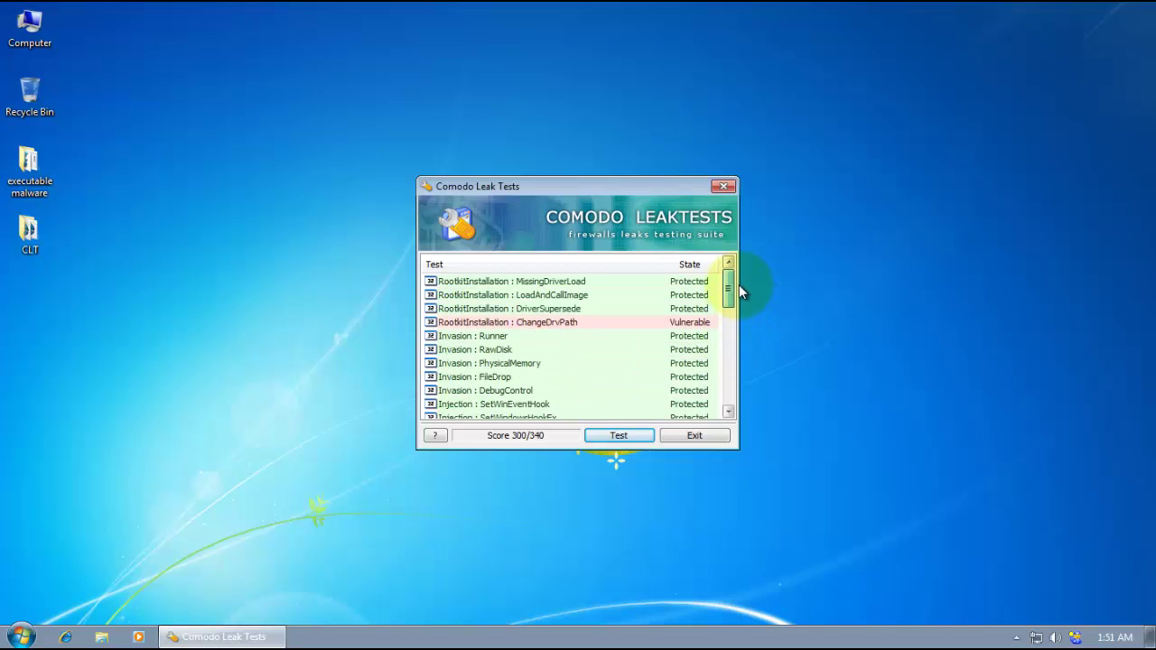
click(568, 323)
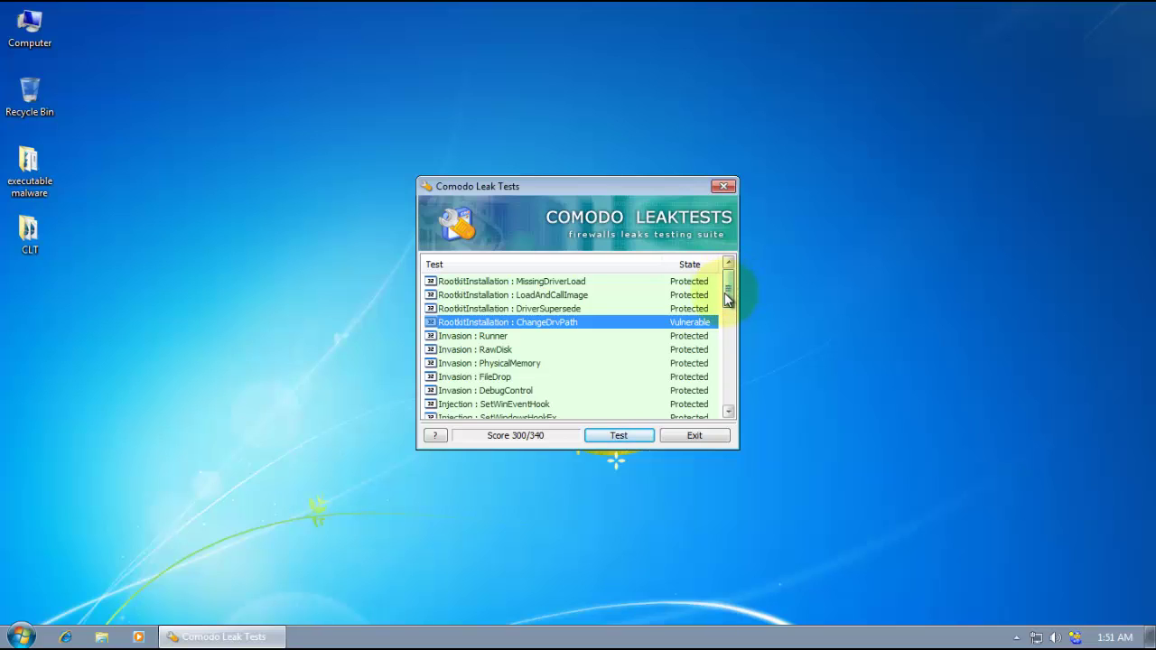
drag(728, 300, 730, 302)
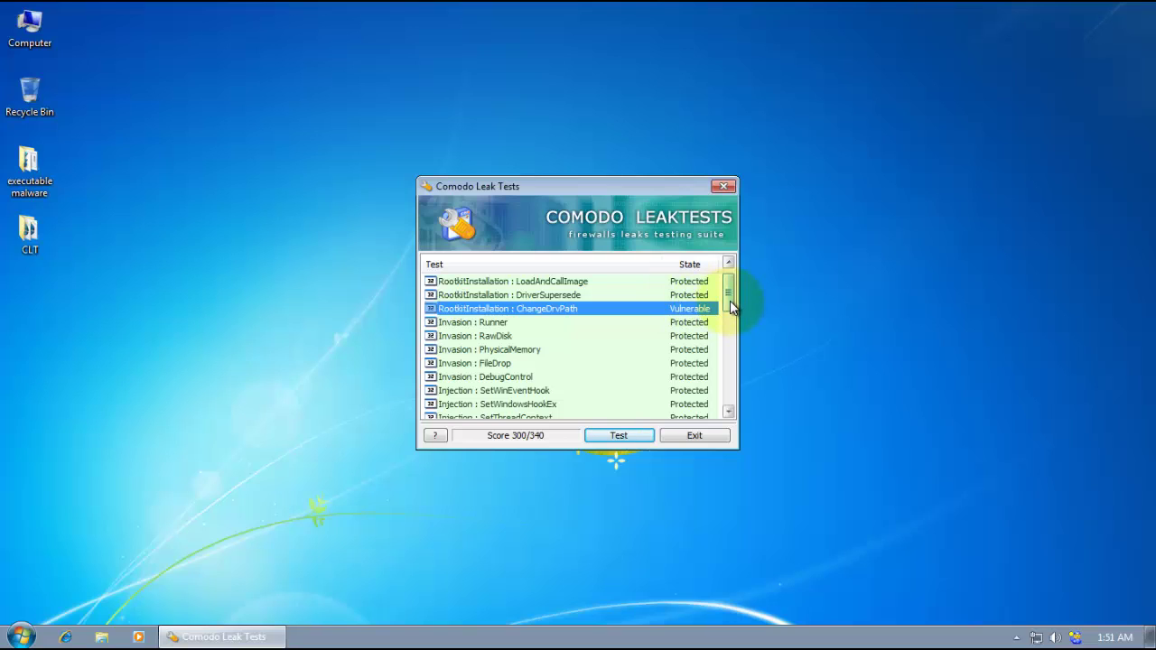
click(729, 413)
click(729, 413)
click(730, 413)
click(730, 413)
click(730, 413)
click(729, 413)
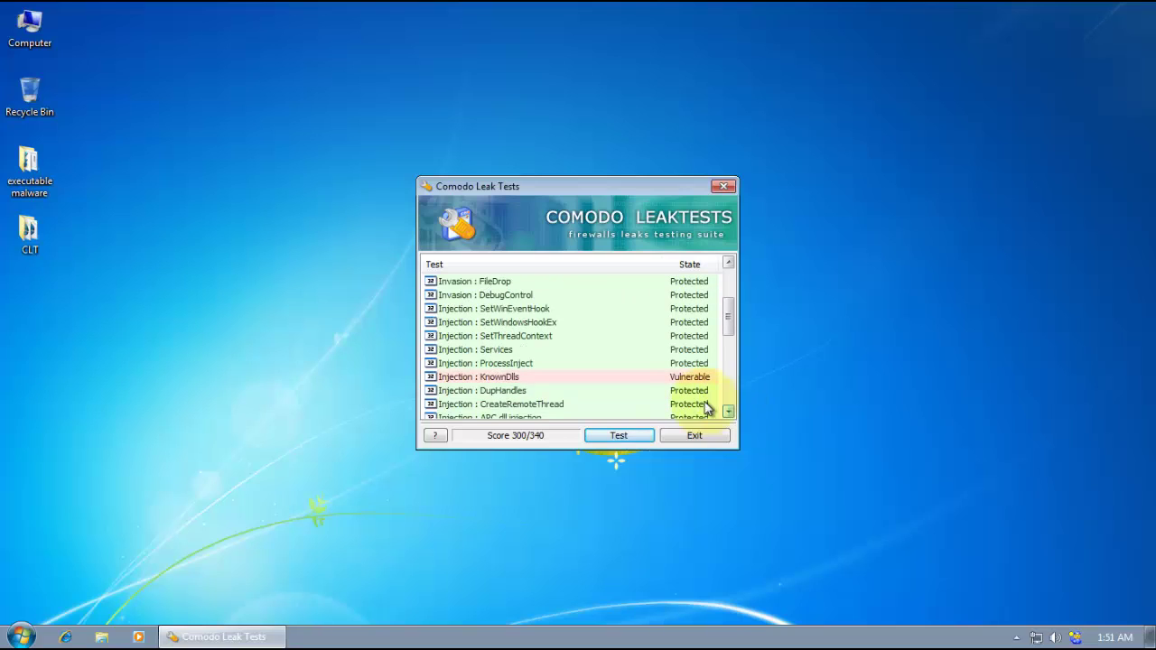
click(522, 377)
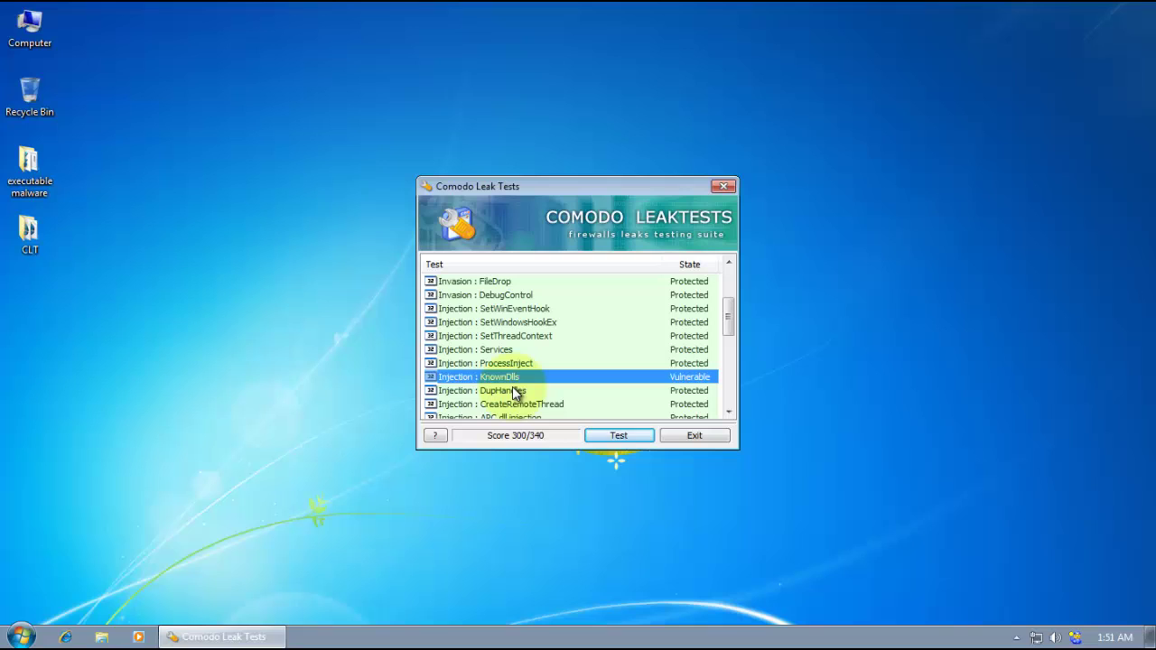
click(728, 413)
click(728, 413)
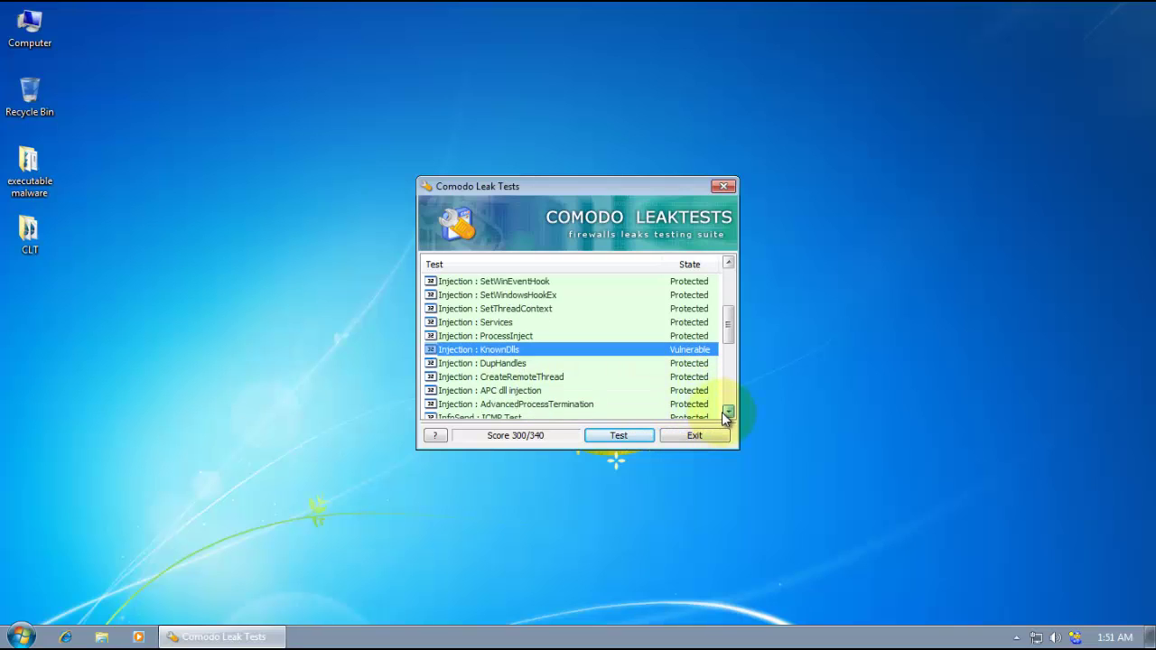
click(728, 413)
click(727, 413)
click(728, 413)
click(728, 412)
click(728, 412)
click(728, 412)
click(727, 413)
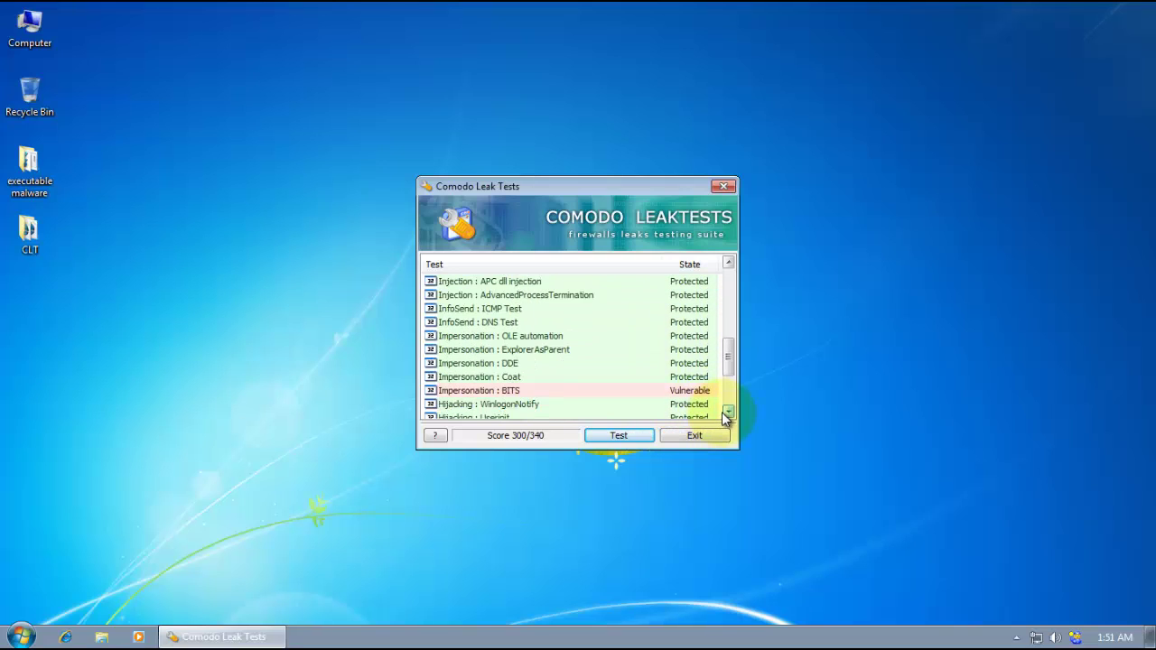
click(728, 413)
click(728, 413)
Step: Review the BITS, Coat, ExplorerAsParent, DDE, StartupPrograms and Userinit results, then exit Comodo Leak Tests
click(542, 363)
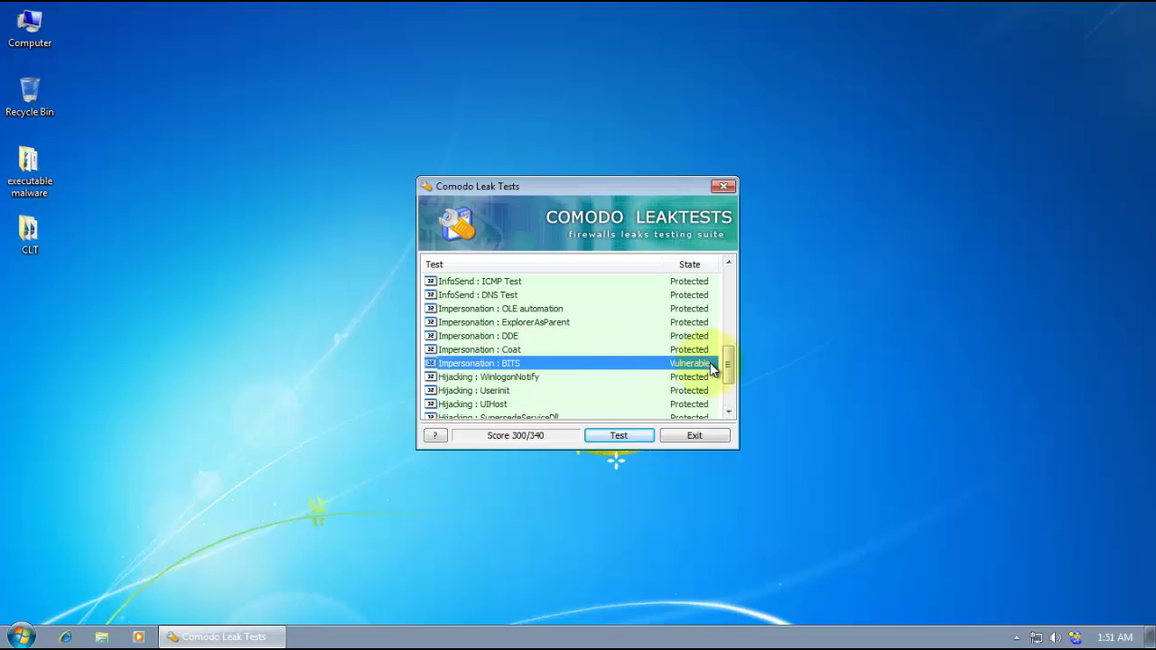
click(485, 351)
click(487, 323)
click(485, 335)
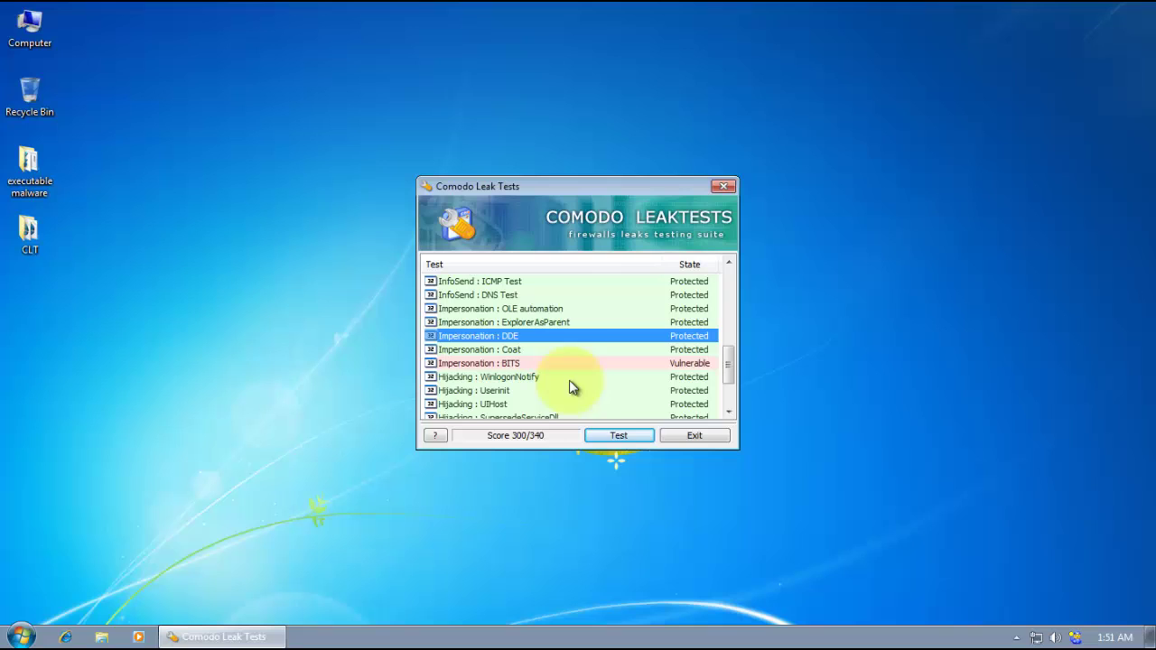
click(718, 363)
drag(725, 364, 701, 383)
click(568, 363)
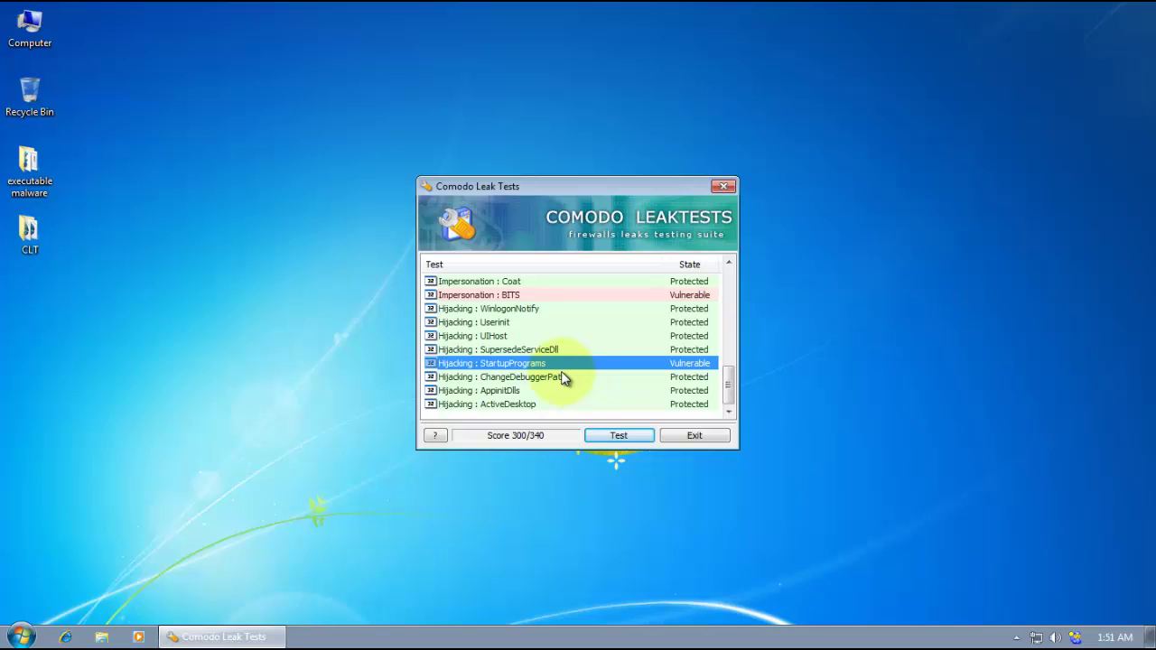
click(497, 324)
click(527, 364)
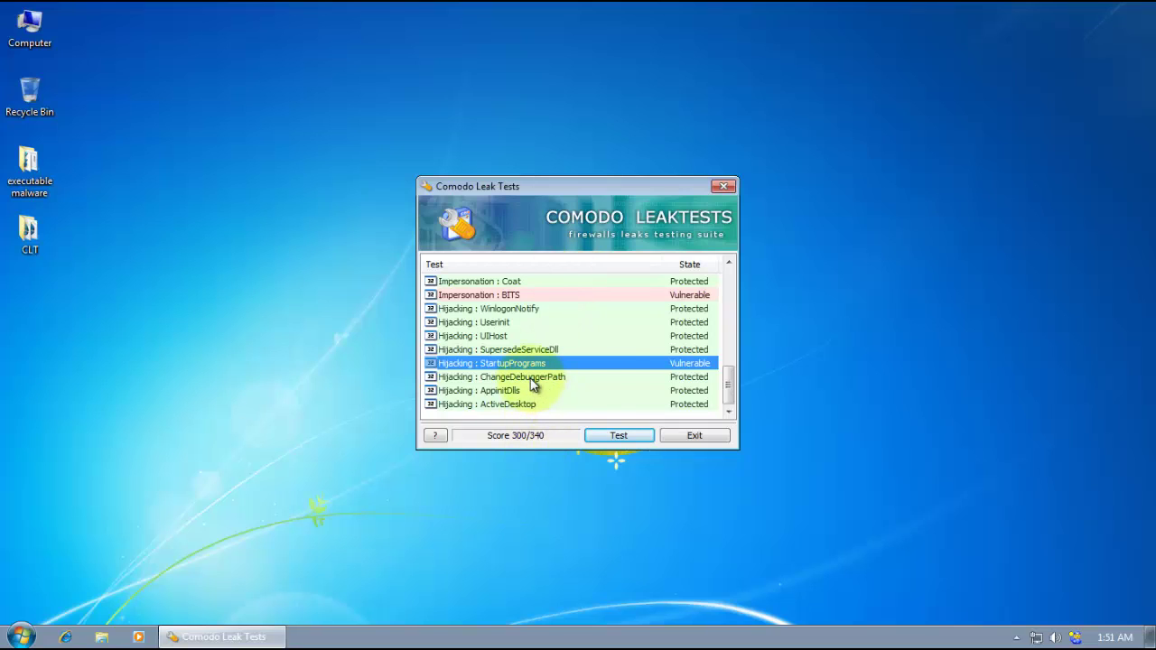
click(682, 434)
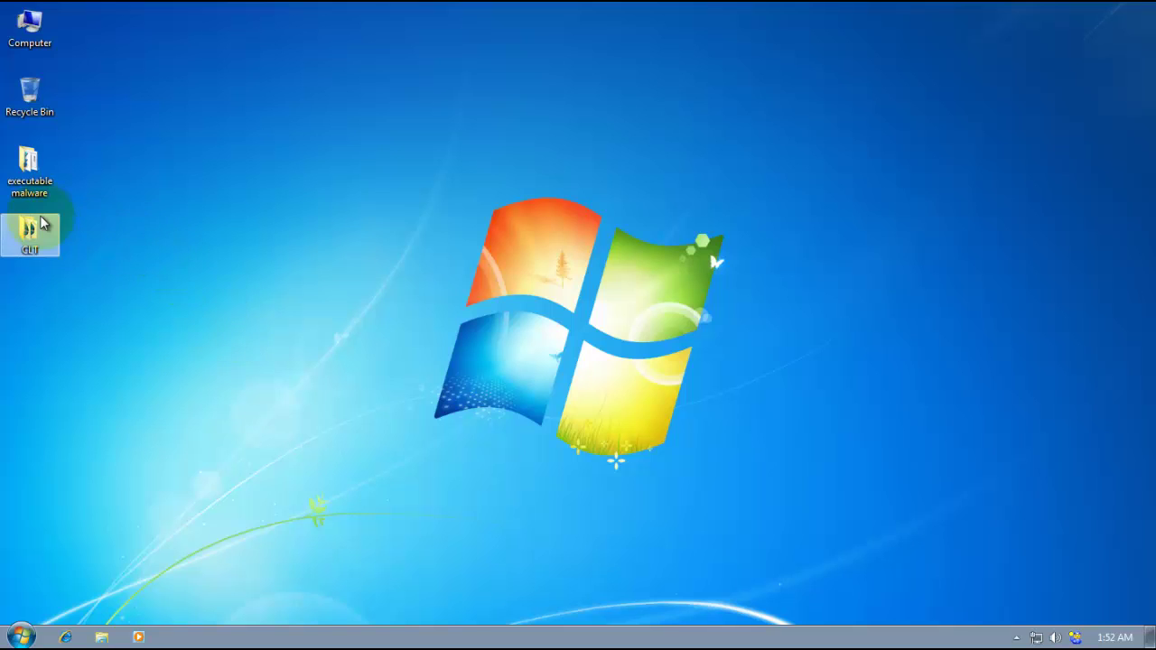
Step: Open Privatefirewall and the executable malware folder, moving the firewall aside to uncover the files
double_click(1076, 637)
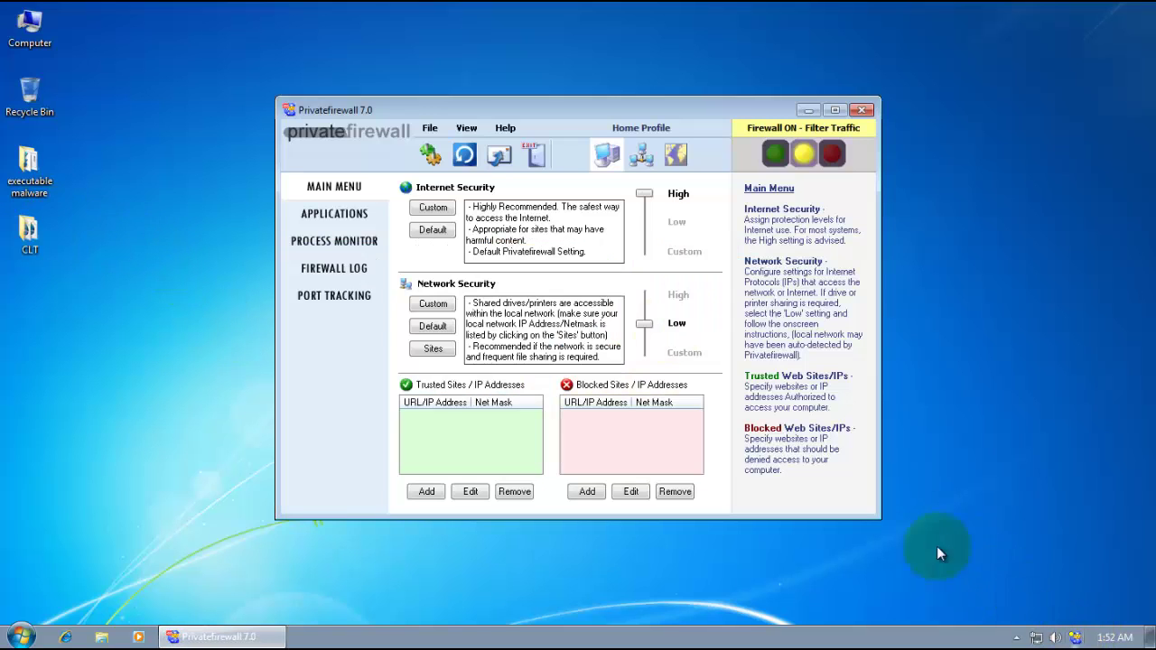
double_click(30, 176)
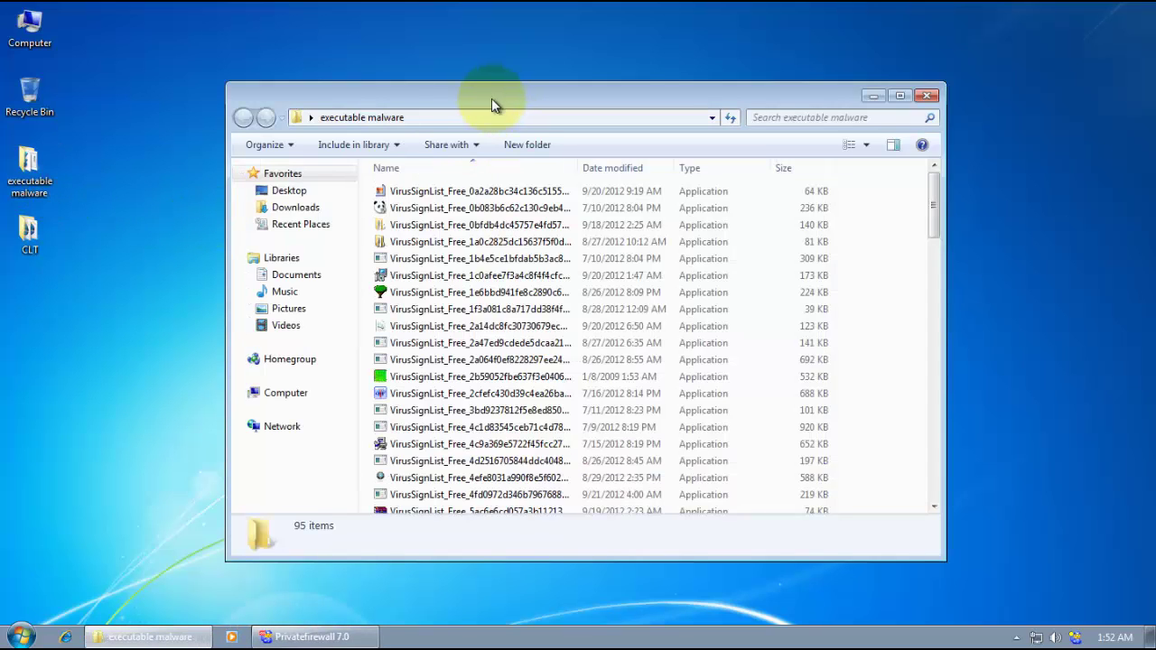
click(307, 637)
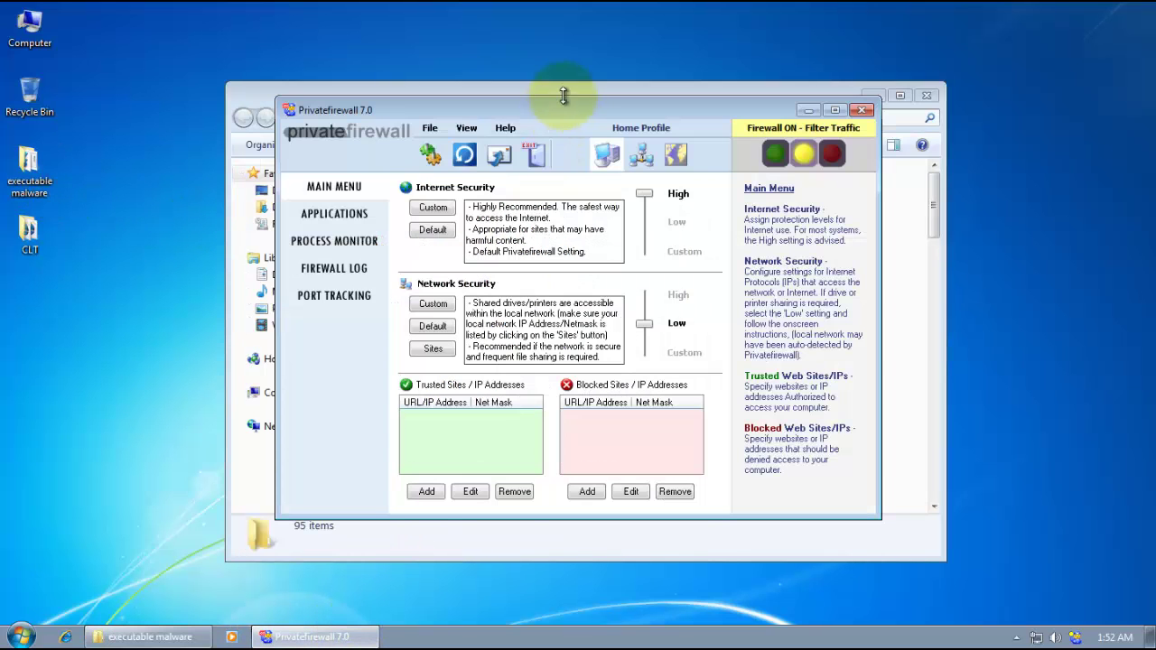
drag(569, 110, 811, 302)
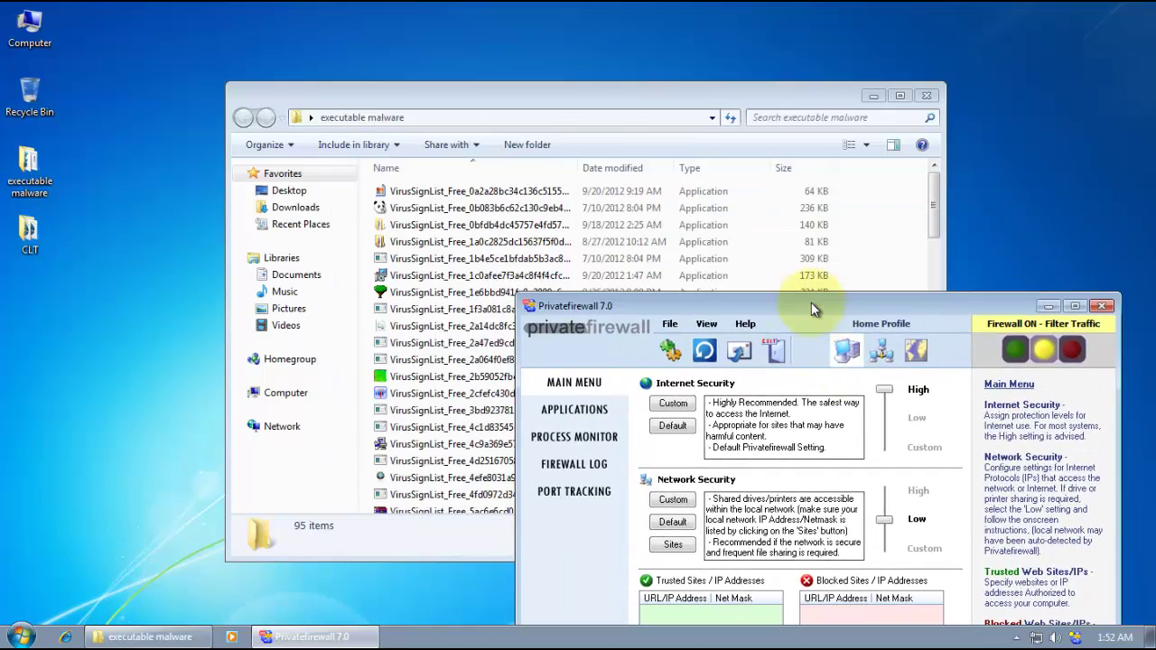
Step: Reposition the malware folder and firewall windows so both are visible
drag(502, 93, 474, 97)
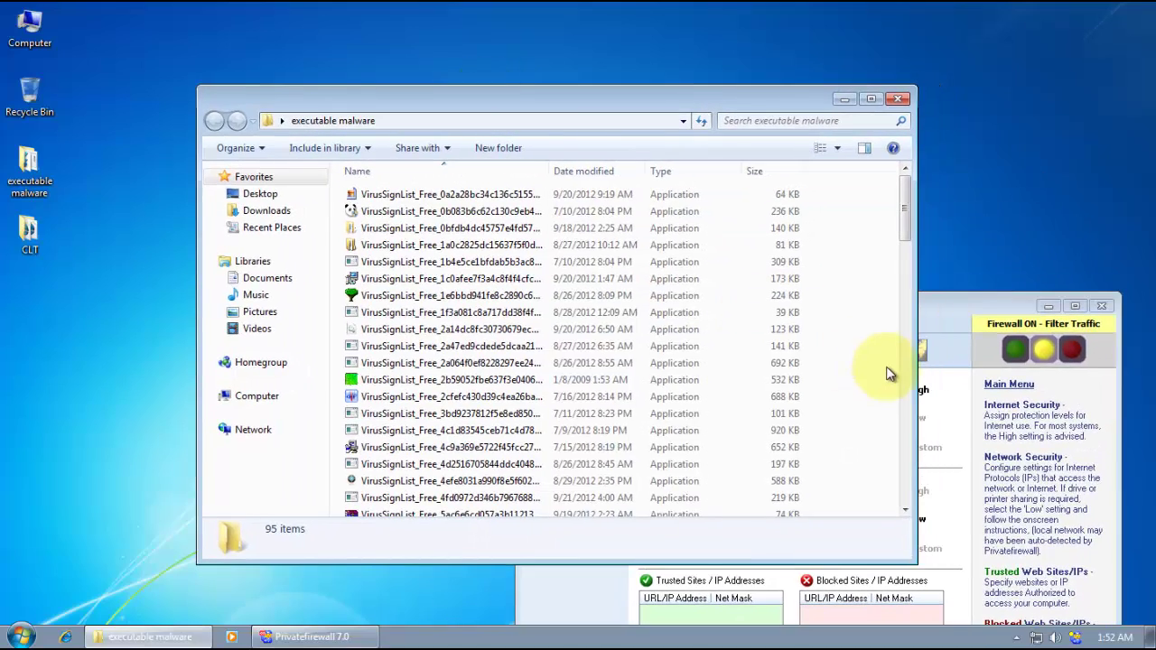
click(939, 305)
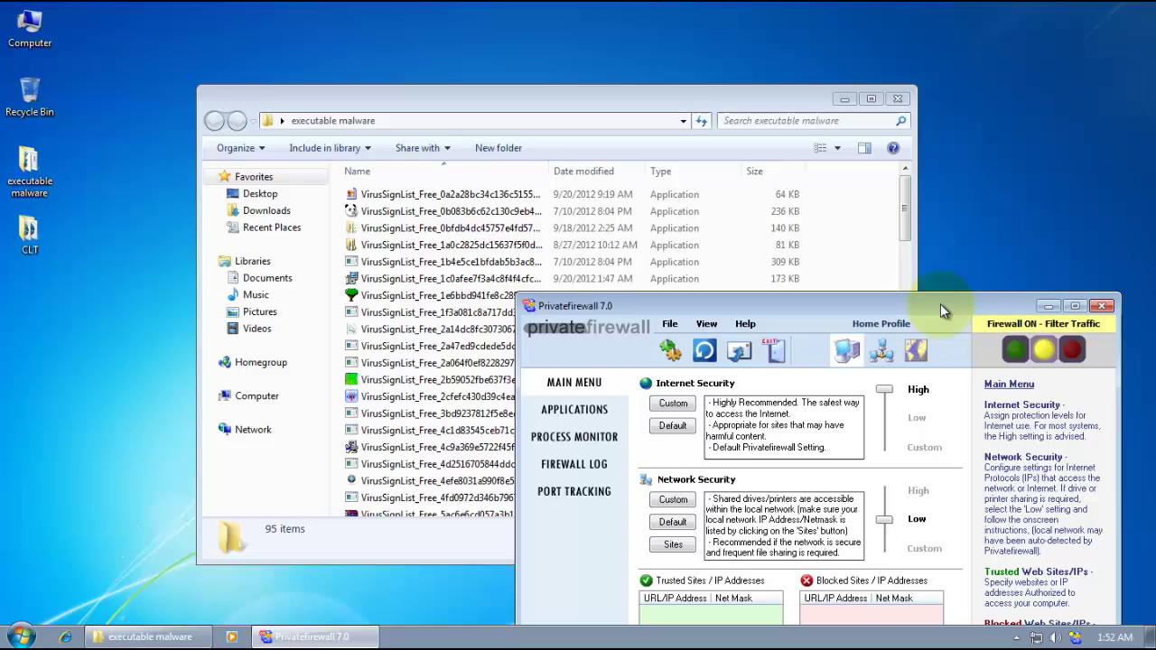
drag(919, 306, 937, 285)
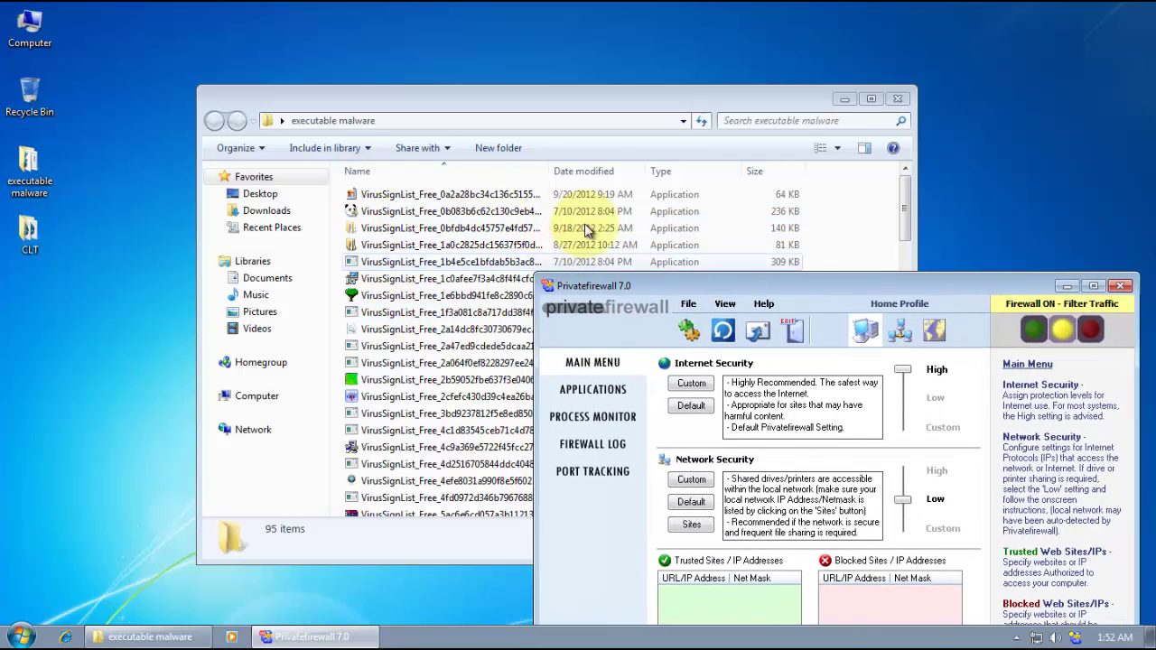
drag(908, 290, 794, 176)
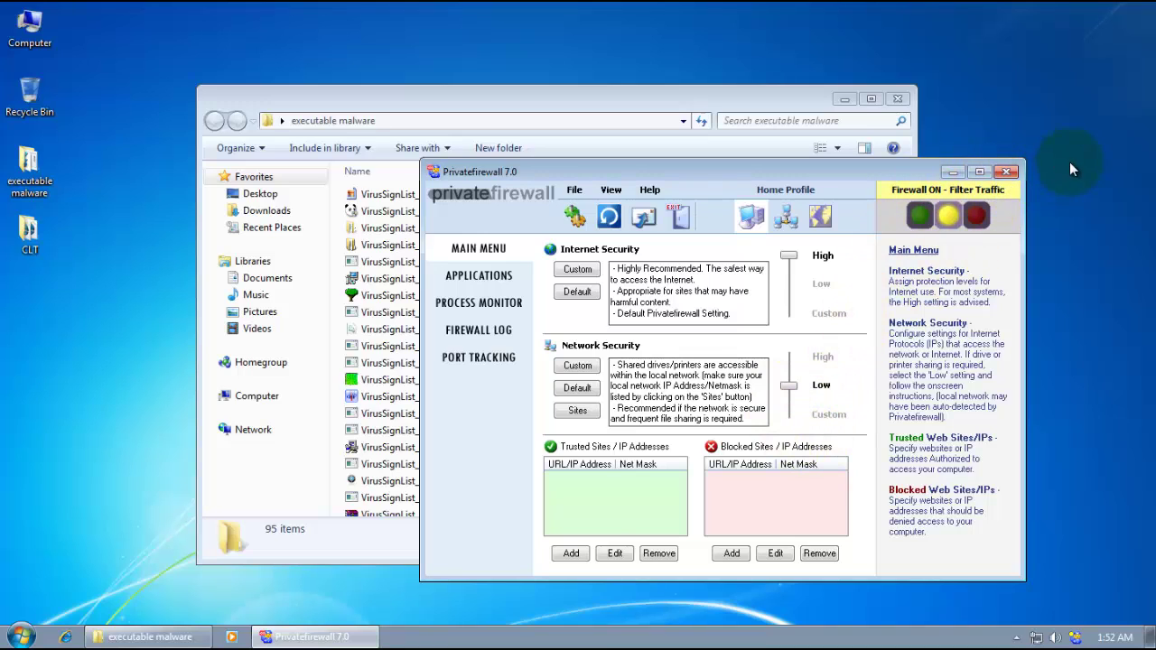
Step: Close the firewall, select the folder path, and reopen Privatefirewall from the hidden tray icons
click(1015, 171)
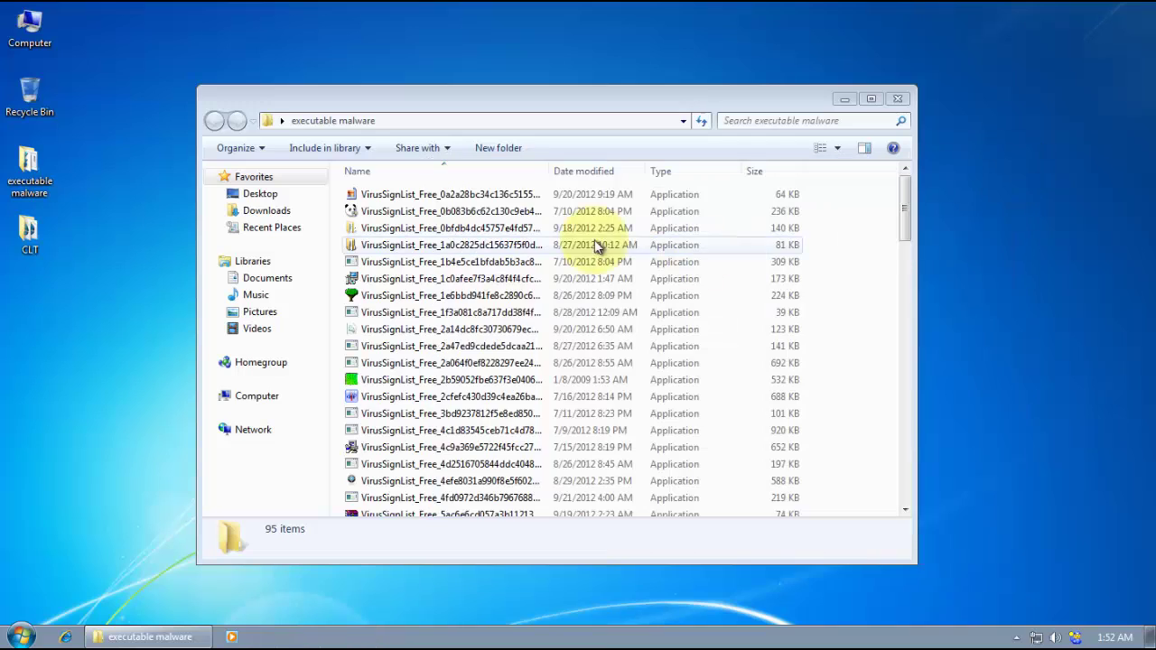
click(449, 118)
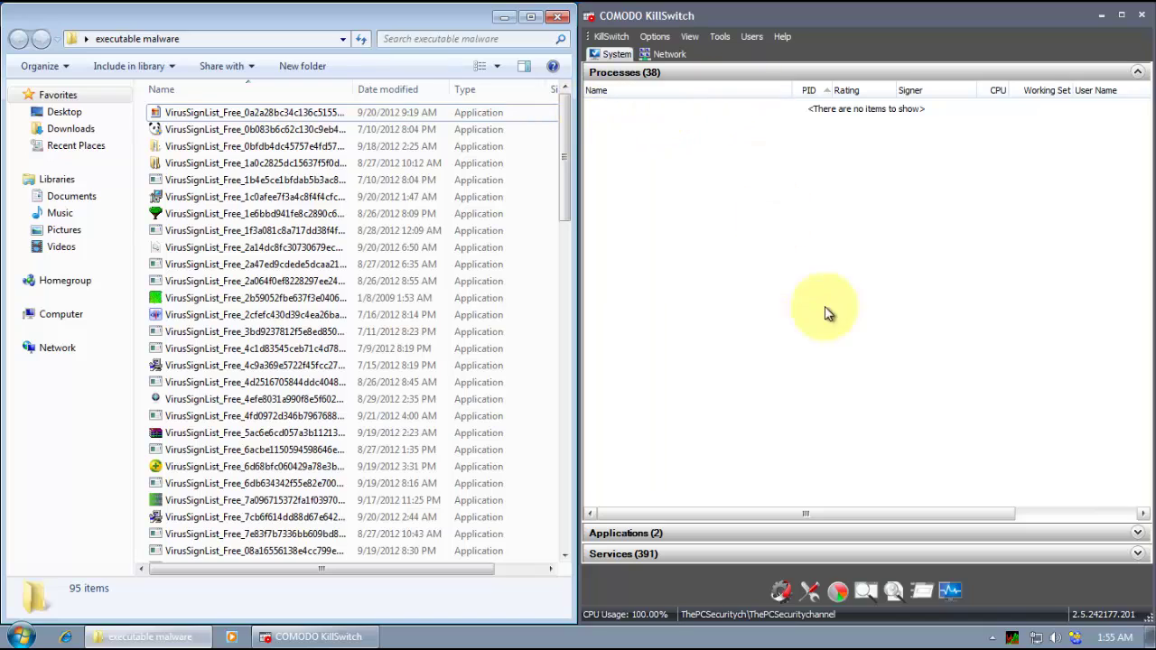
click(993, 638)
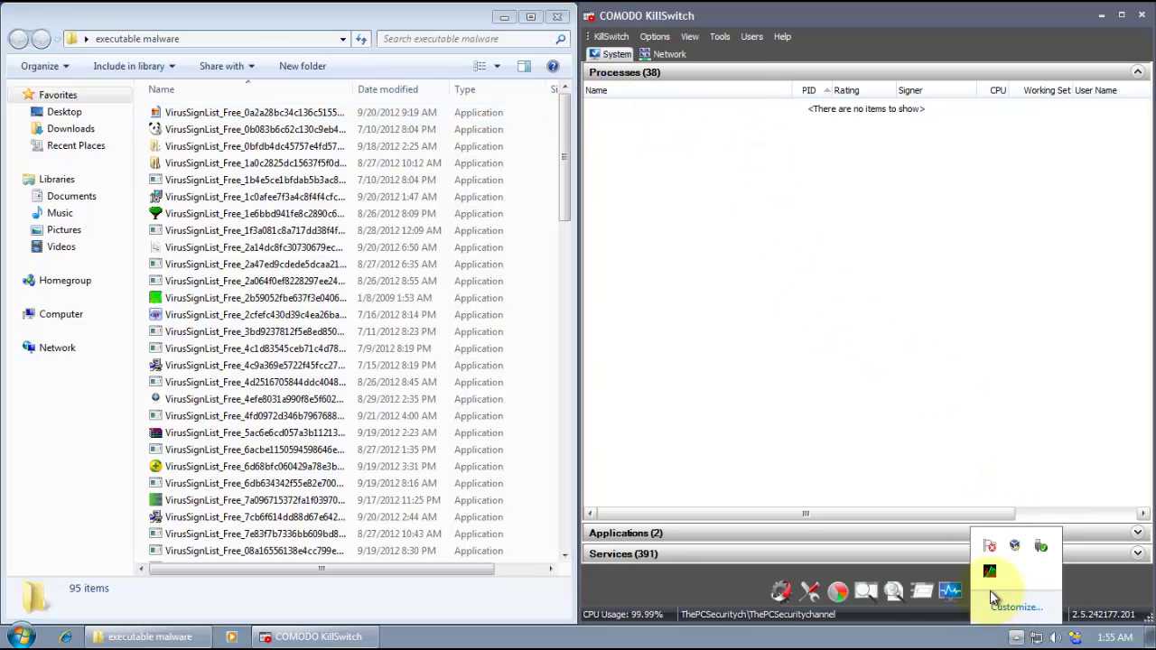
click(1056, 639)
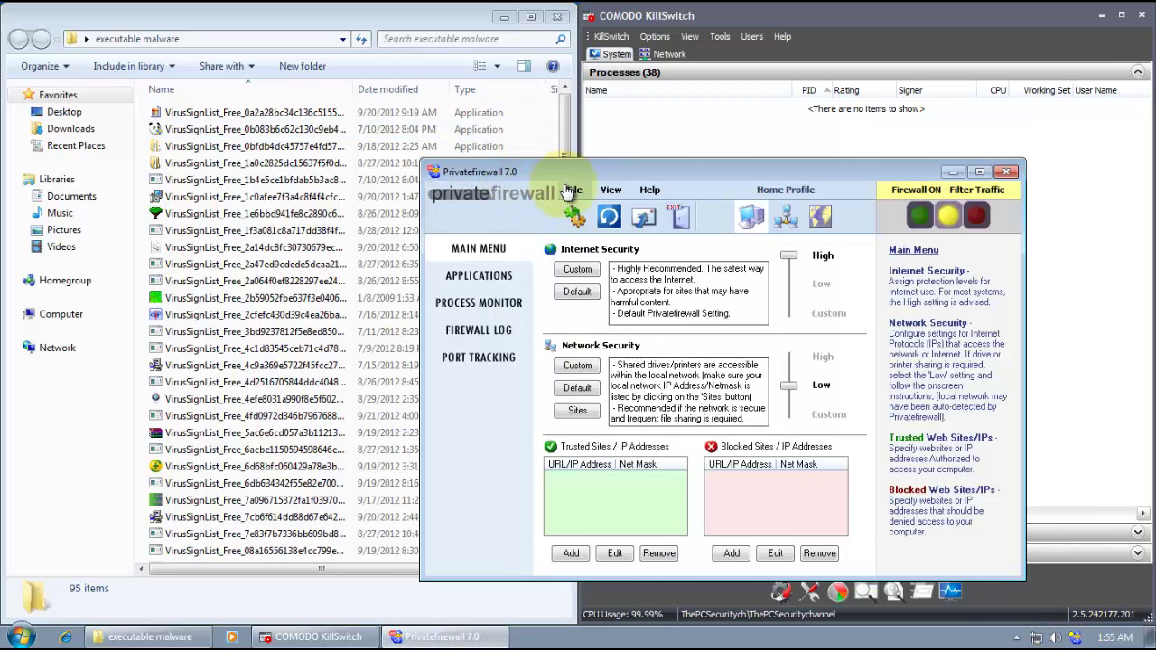
drag(567, 171, 531, 130)
Step: Confirm Process Monitor is set to Medium, close the firewall, and select the first malware sample
click(443, 235)
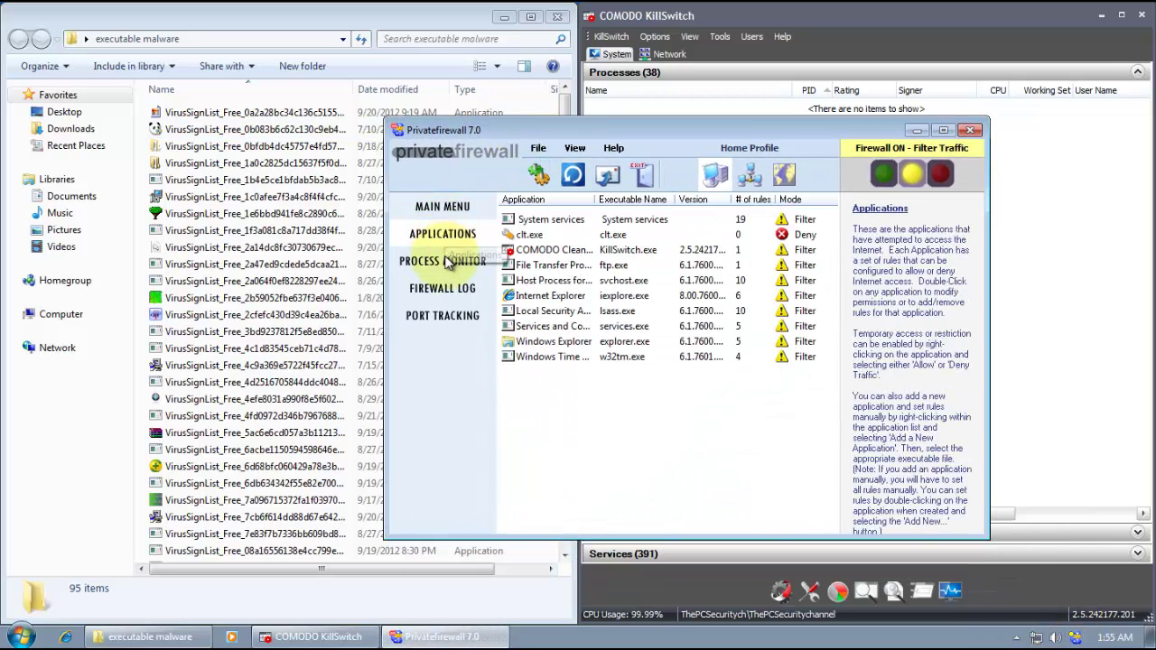
click(447, 262)
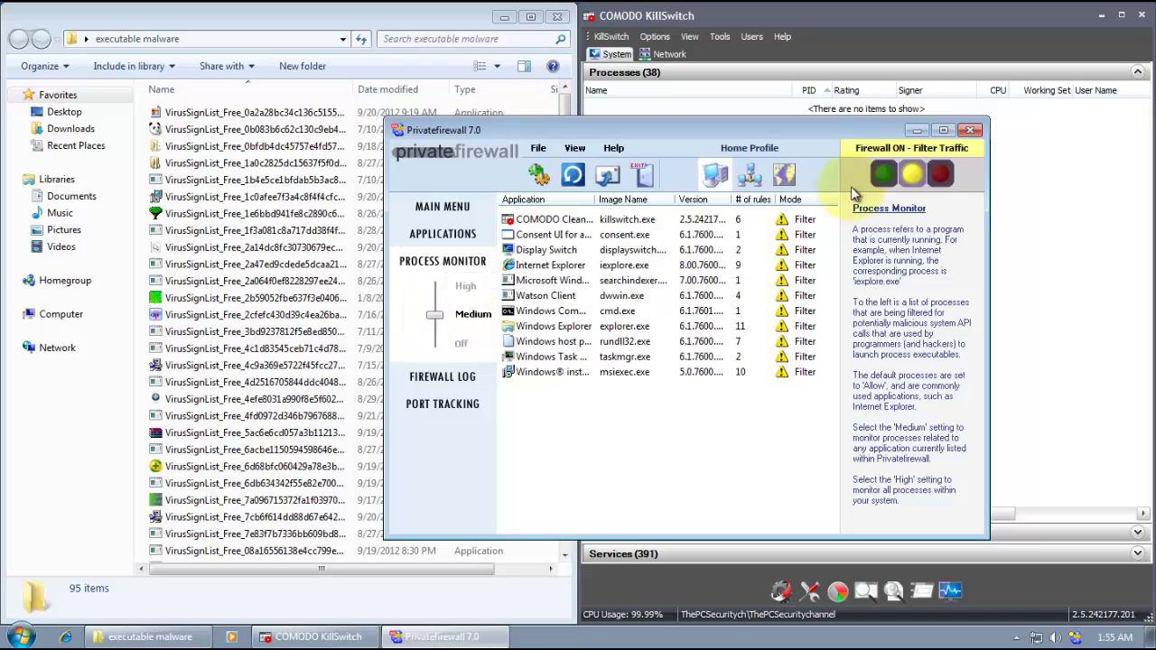
click(969, 132)
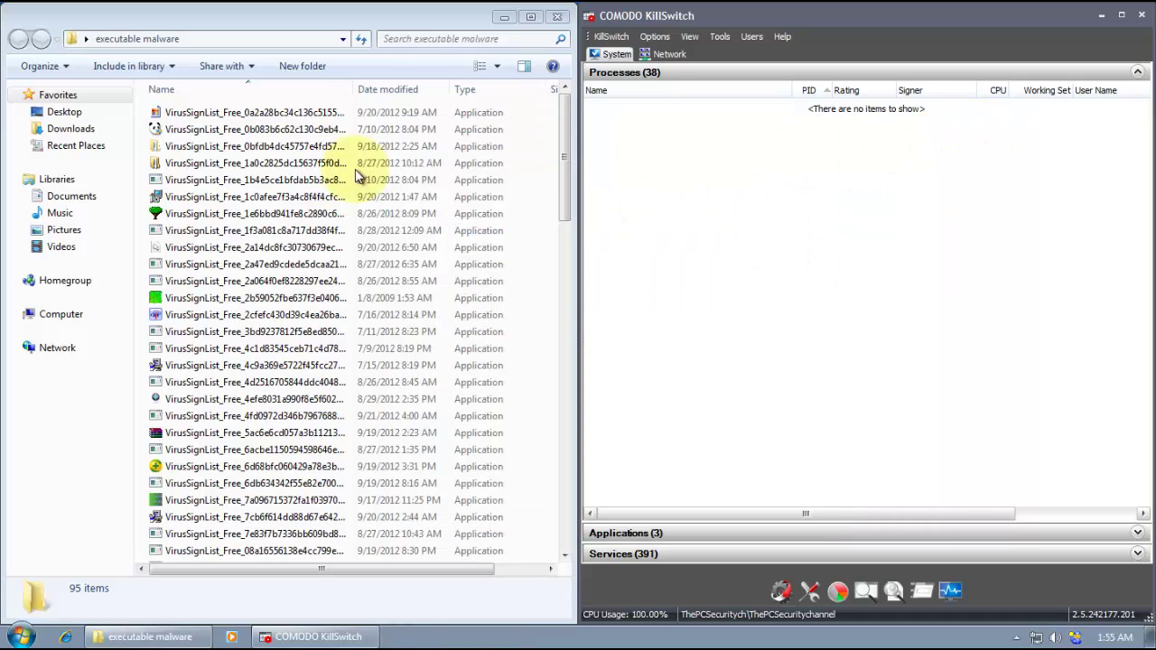
click(227, 114)
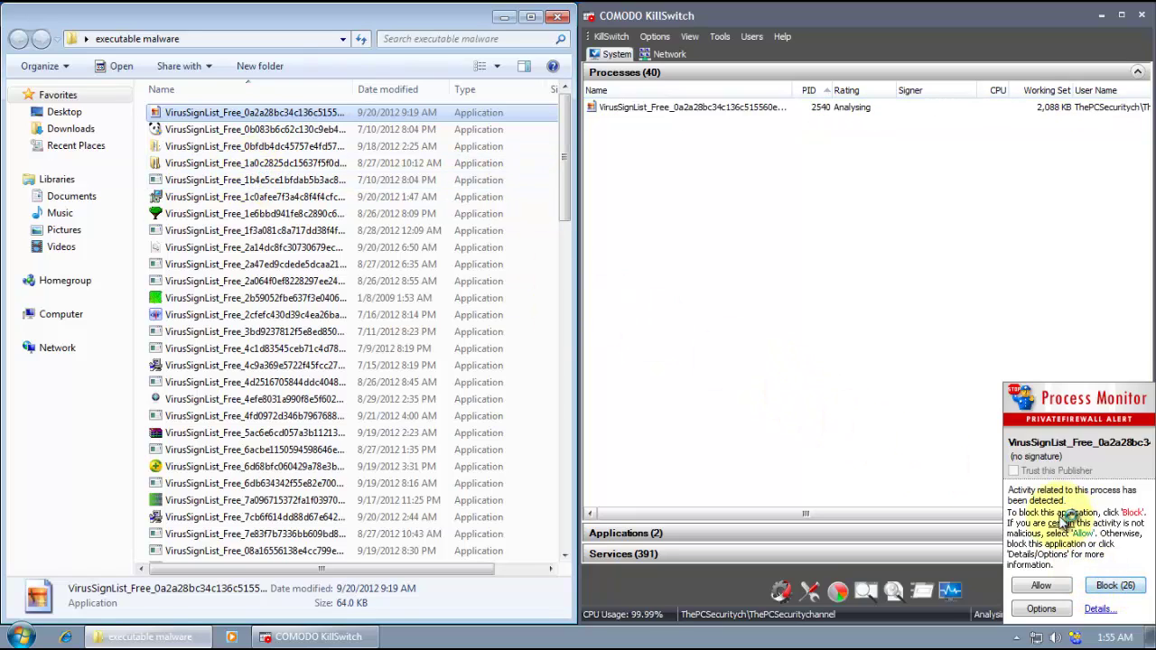
Step: Block the first sample's four Privatefirewall alerts, including its outgoing internet traffic
click(1116, 587)
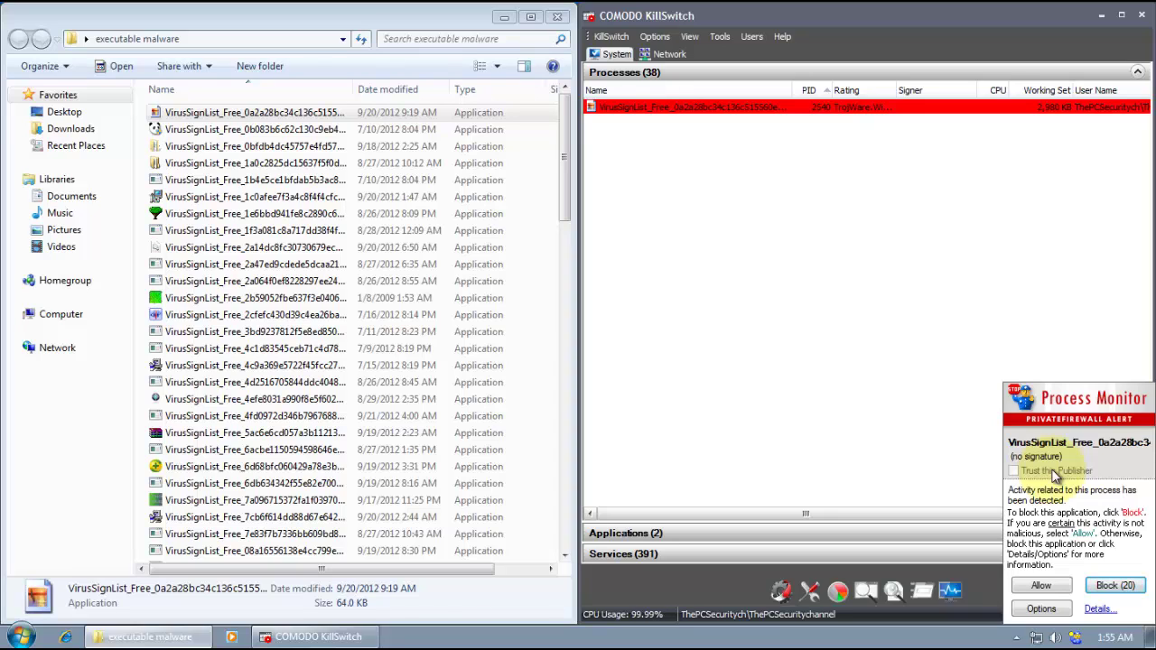
click(1113, 588)
click(1118, 587)
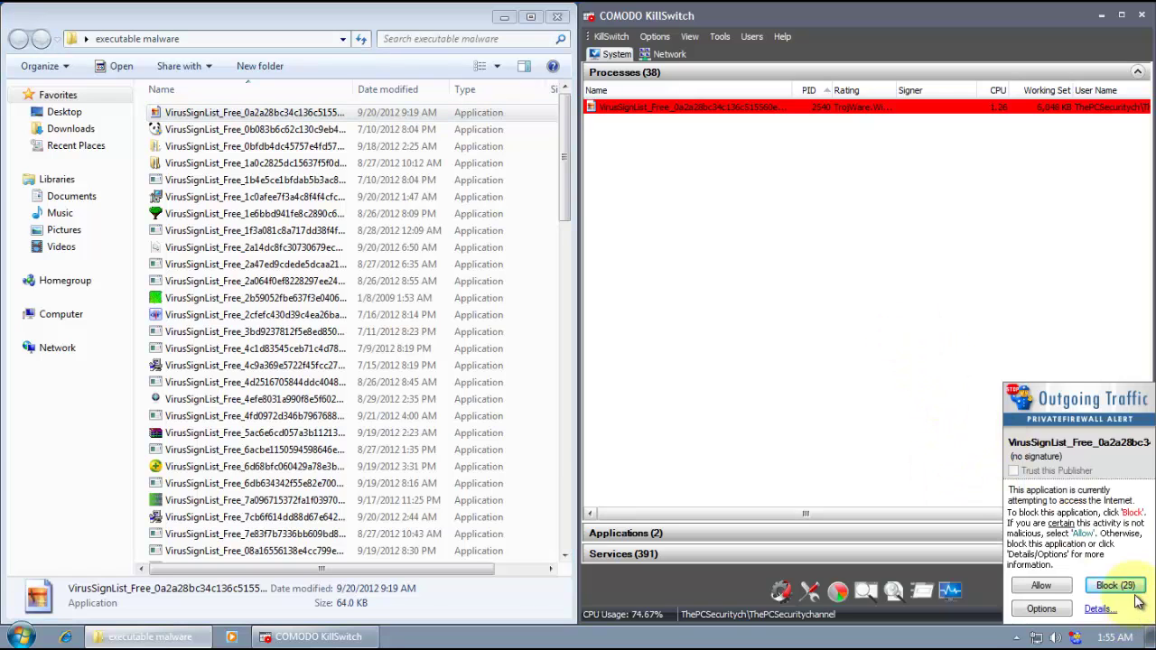
click(1130, 589)
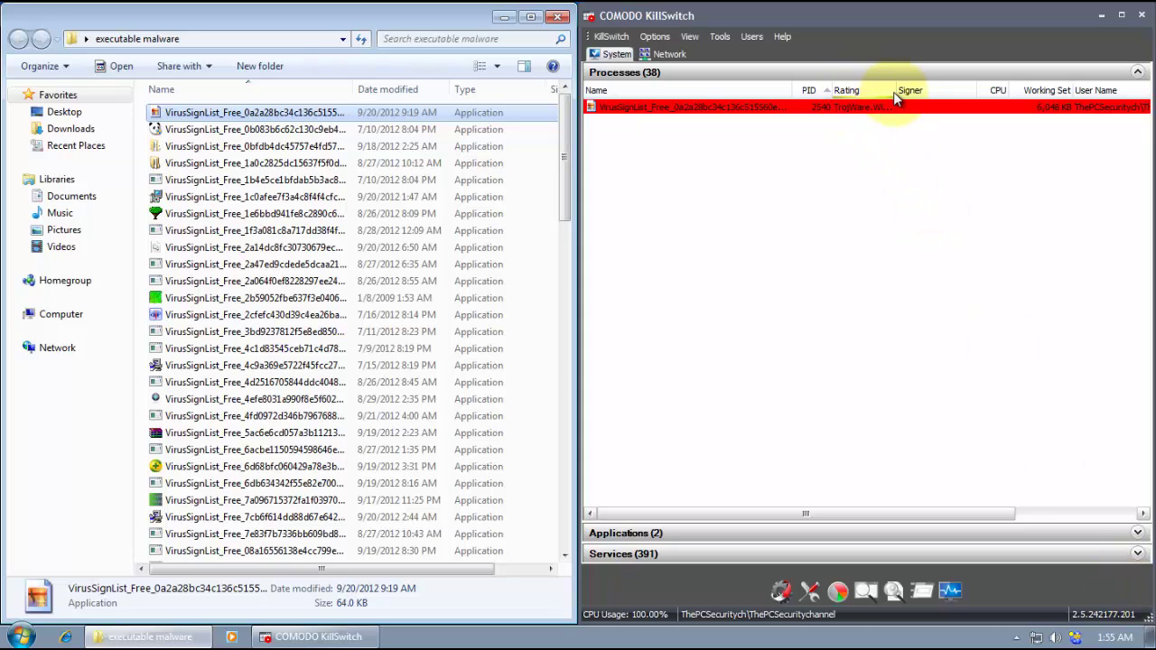
Step: Widen KillSwitch's Rating column to read the TrojWare verdict and dismiss the harmful-software balloon
drag(895, 92, 944, 97)
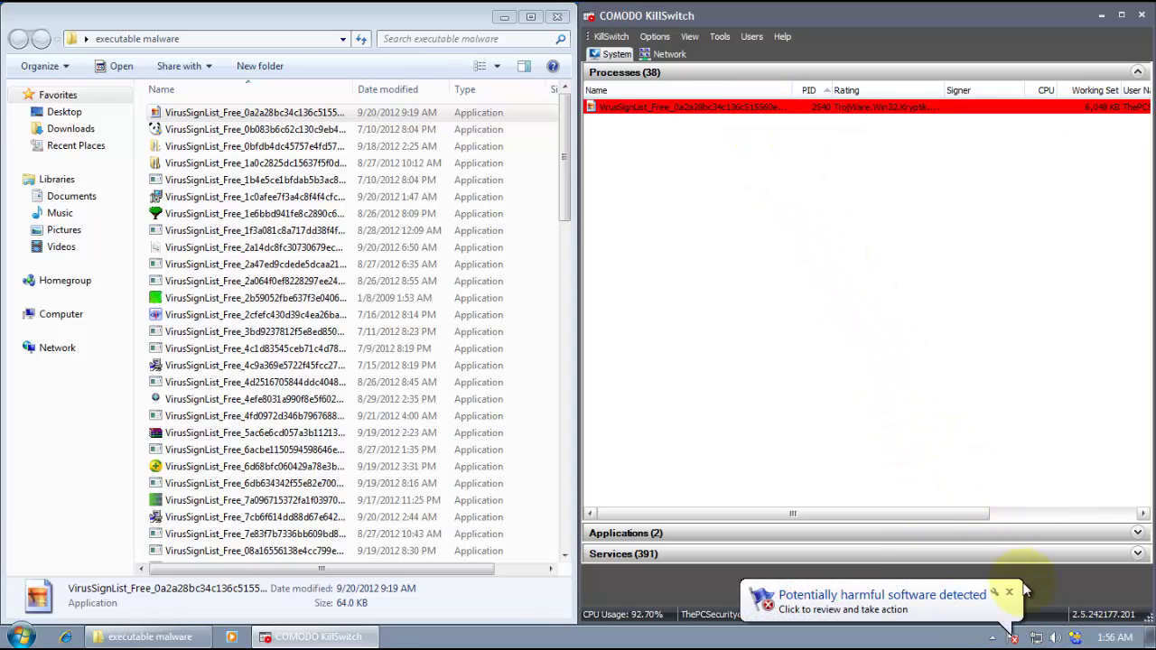
click(1009, 593)
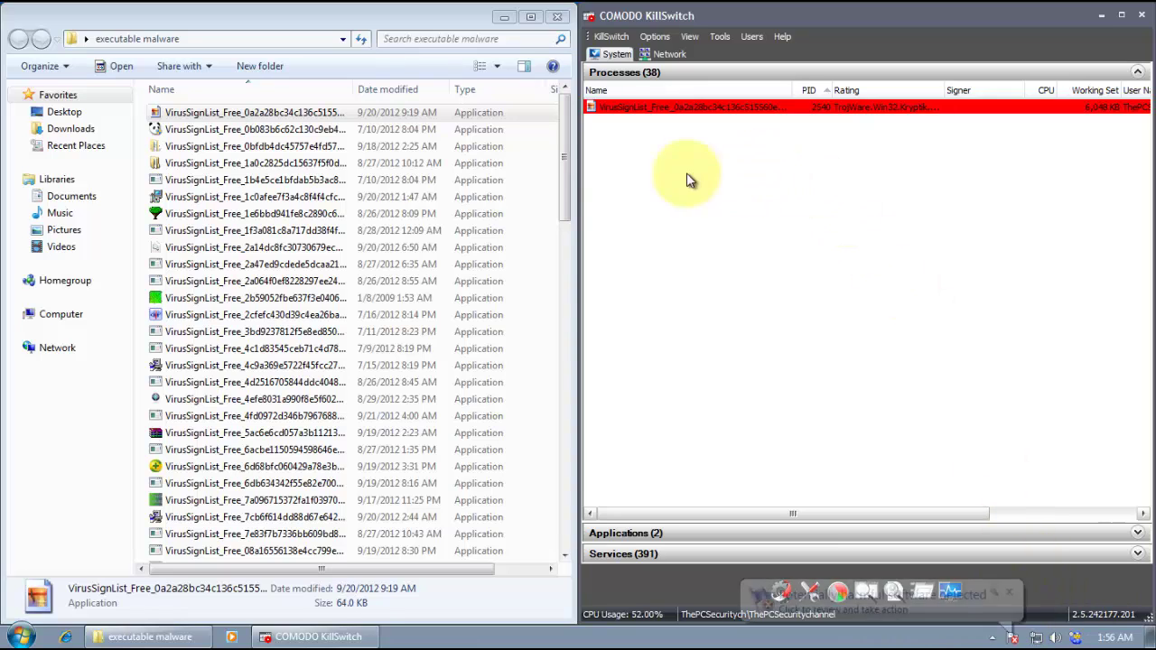
click(1010, 593)
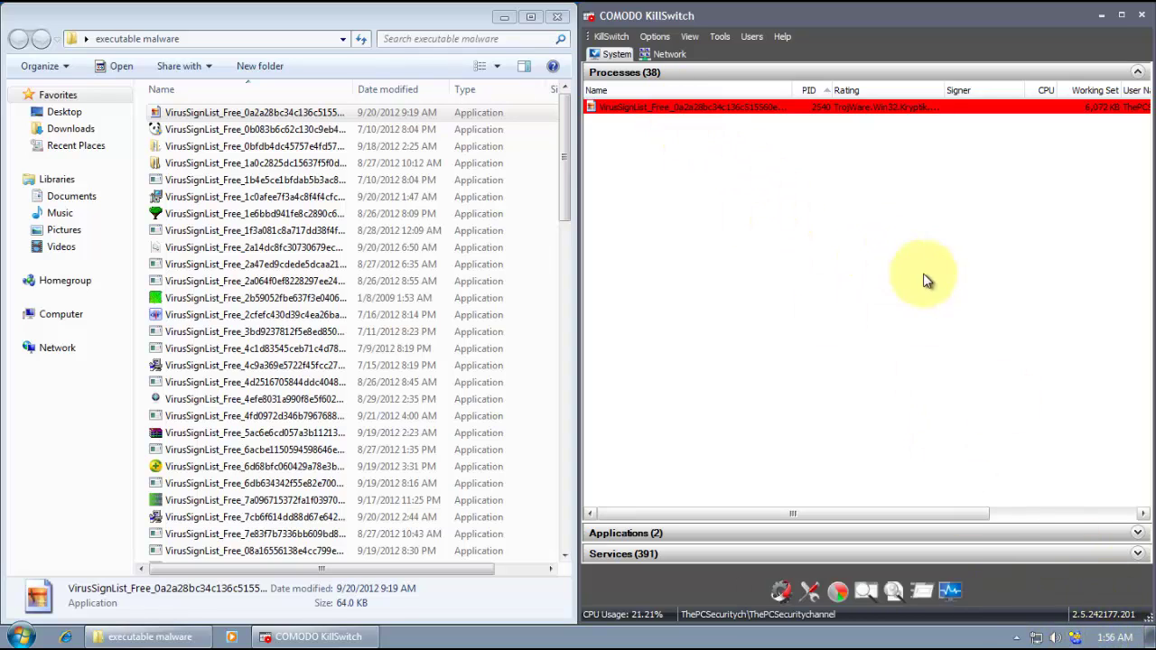
Step: Run the second and third malware samples, blocking each alert and dismissing the compatibility warning
double_click(340, 125)
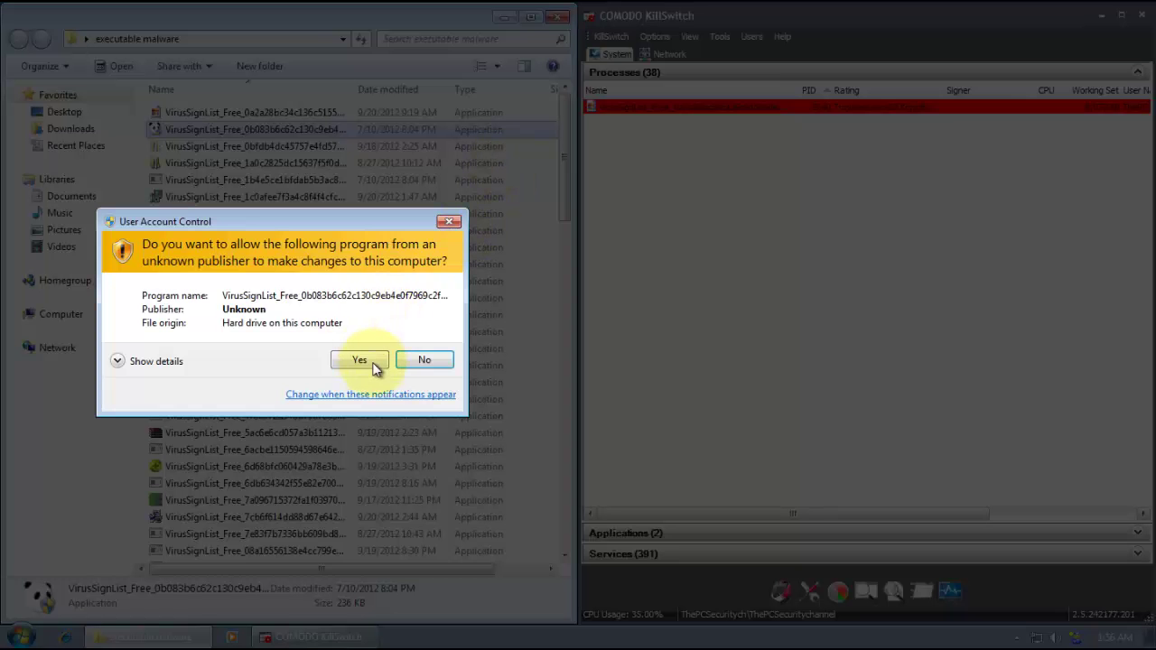
click(370, 361)
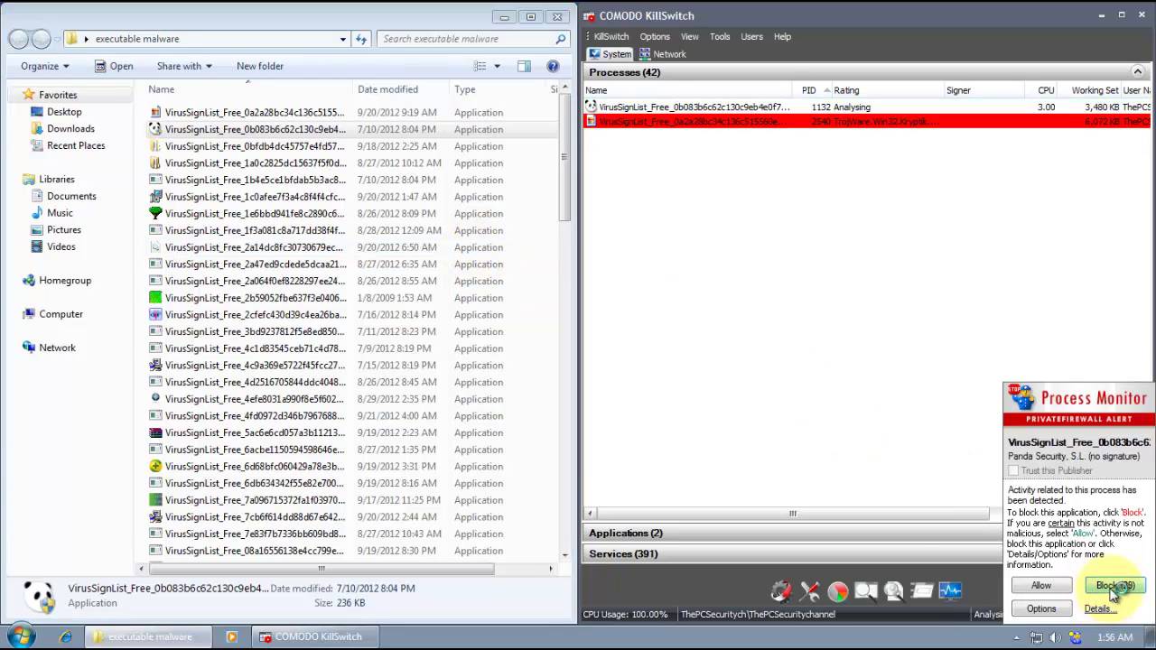
click(1112, 588)
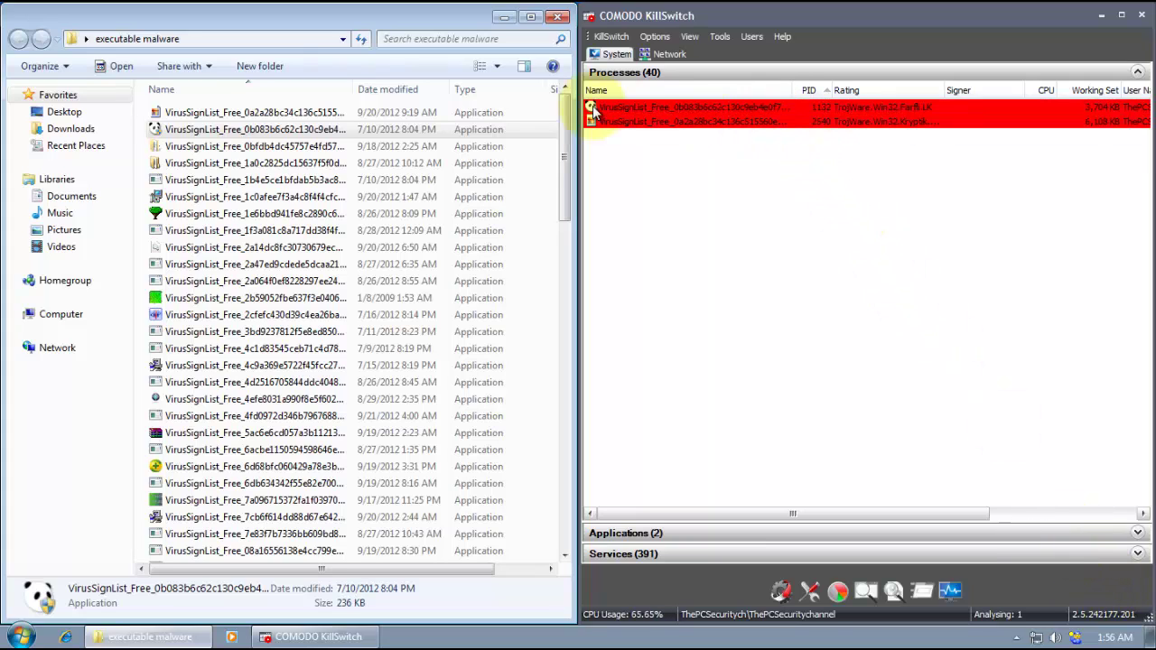
click(282, 150)
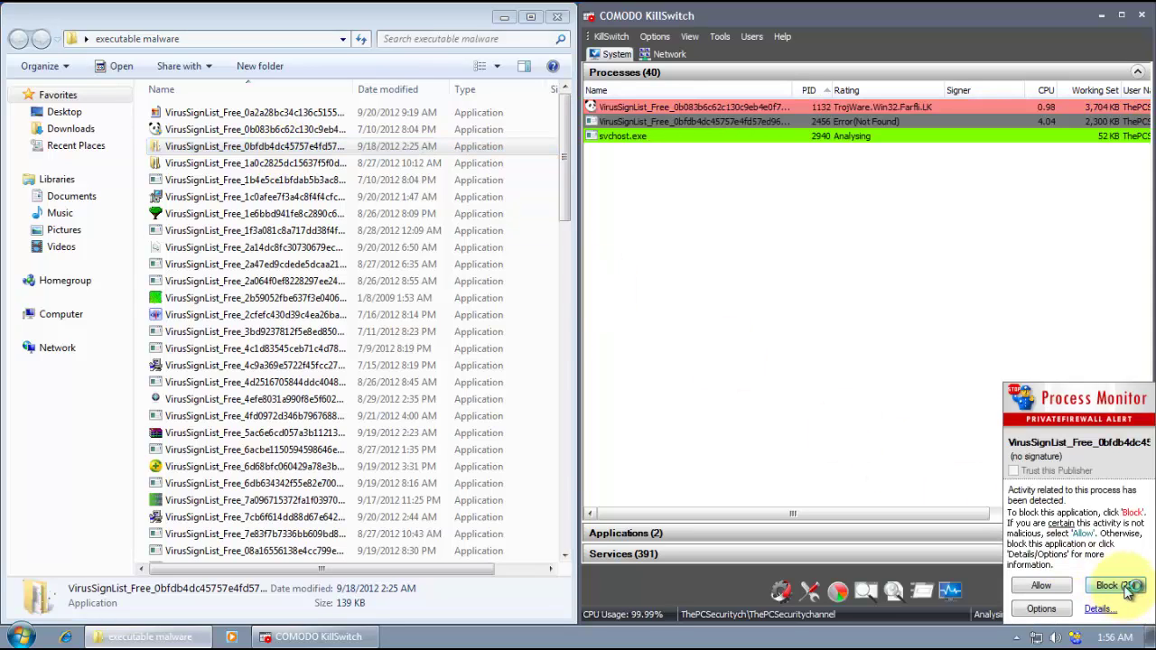
click(1127, 592)
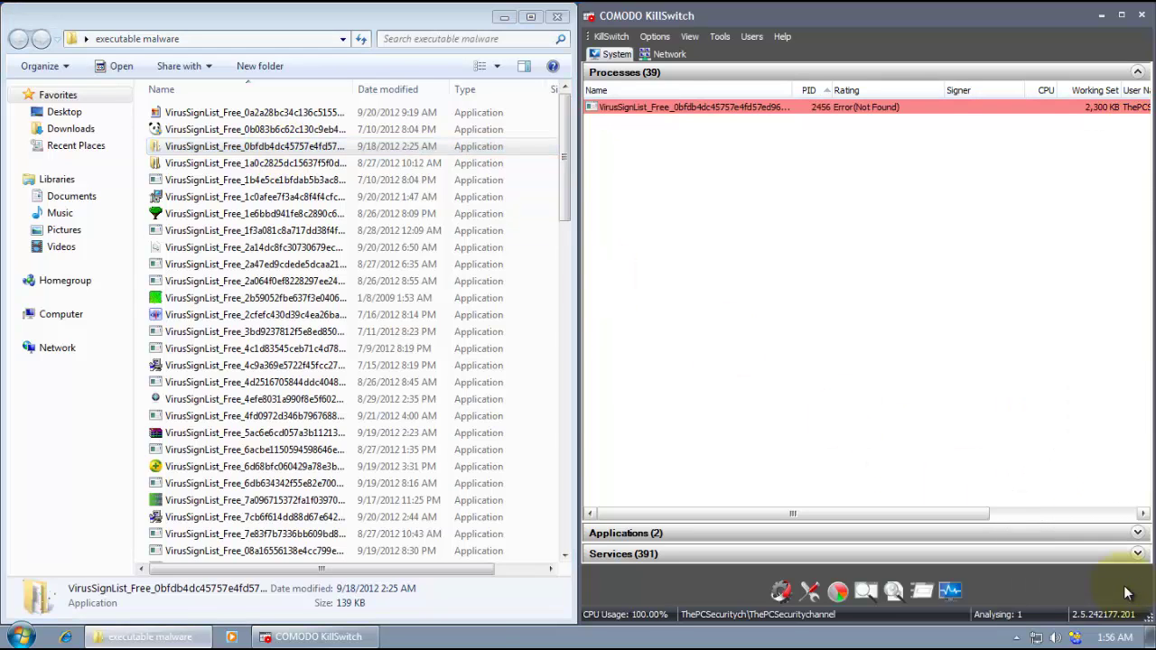
click(702, 379)
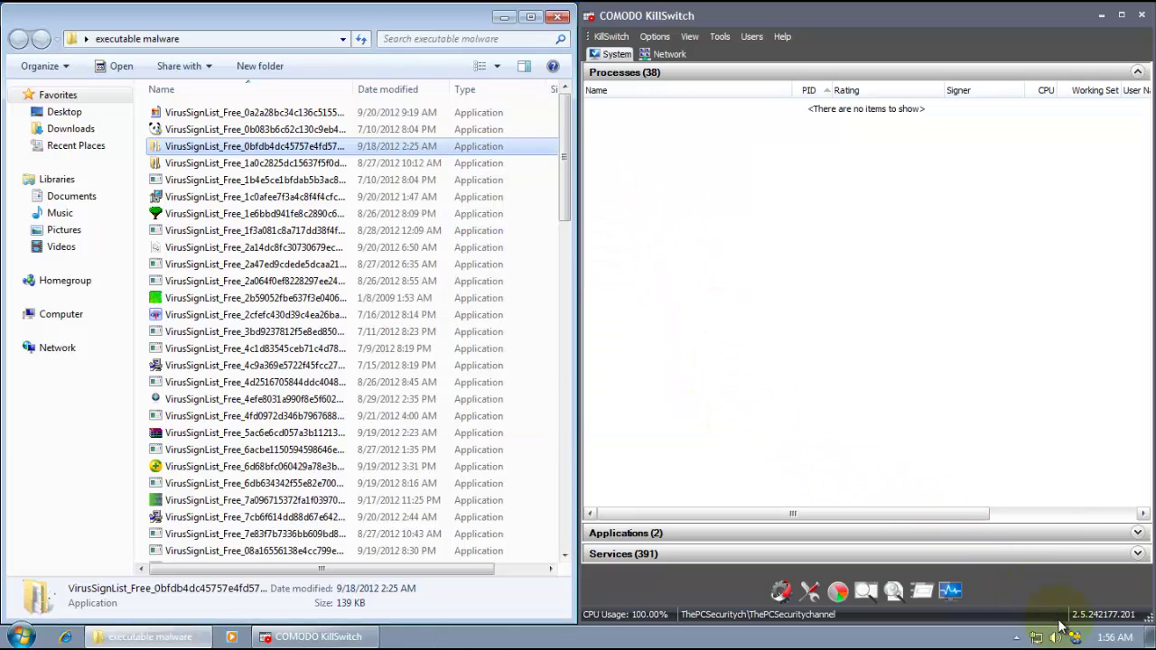
Step: Run the 1a0c2825dc and 1b4e5ce1 samples and block both alerts for each
click(249, 165)
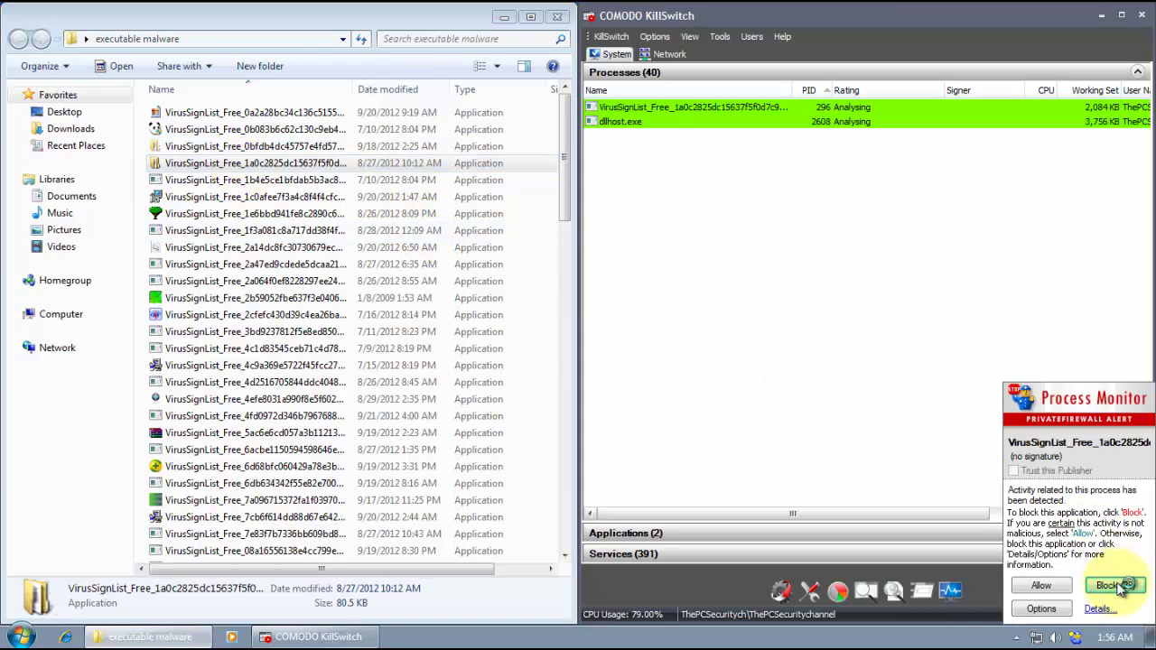
click(1112, 583)
click(1120, 588)
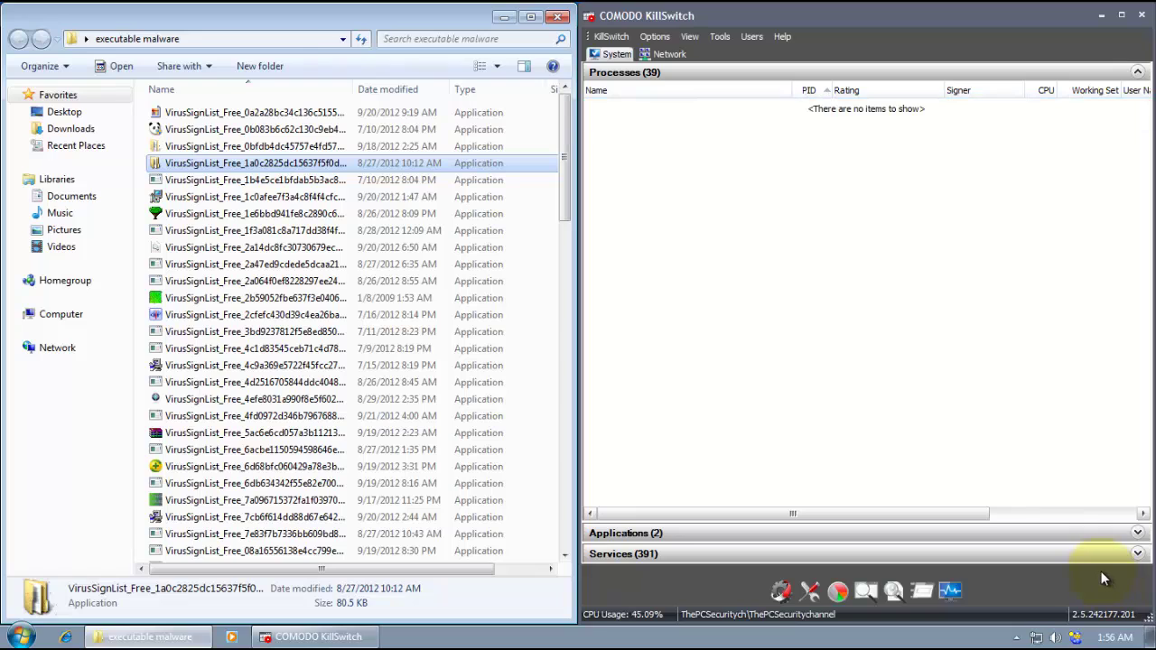
double_click(189, 182)
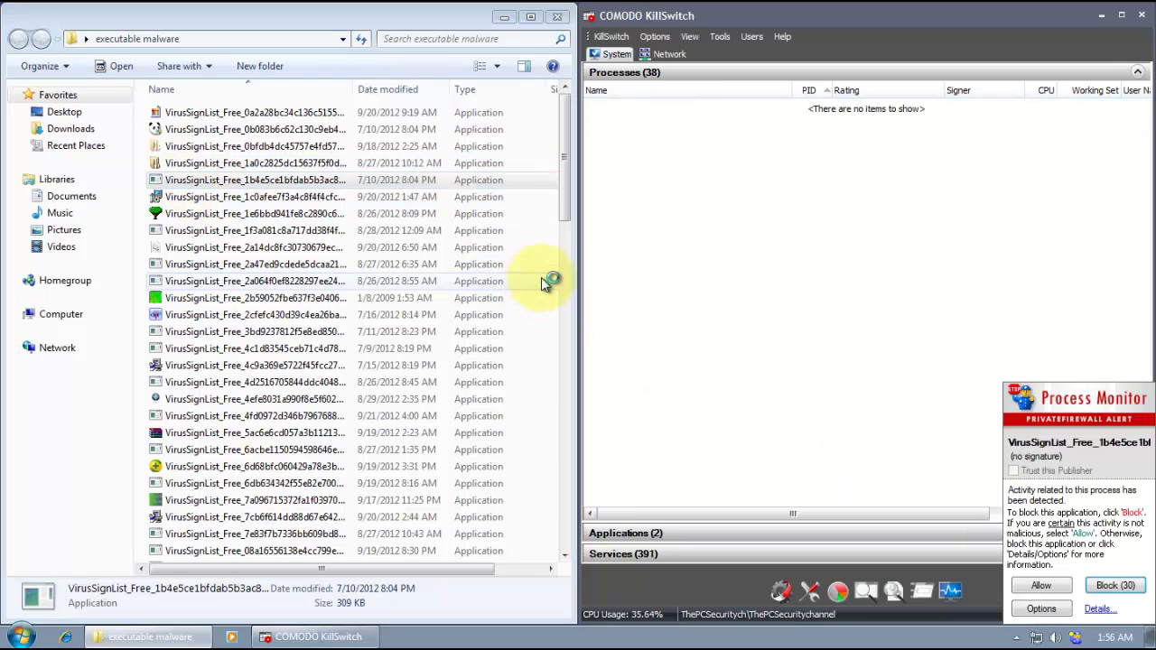
click(1123, 588)
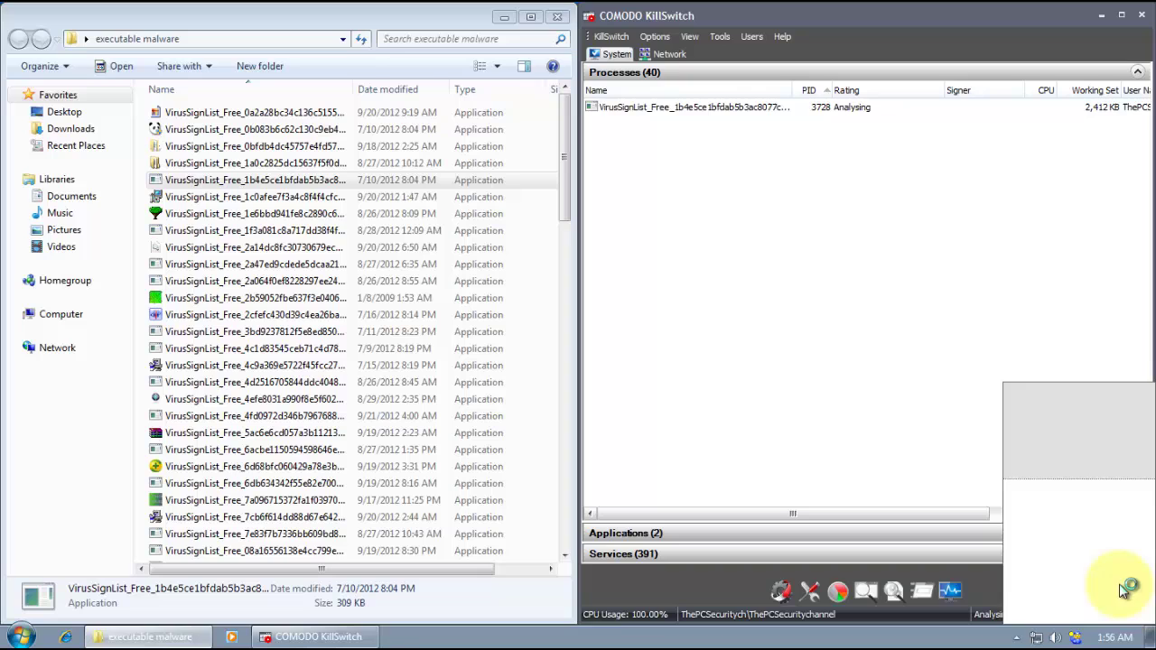
click(1120, 590)
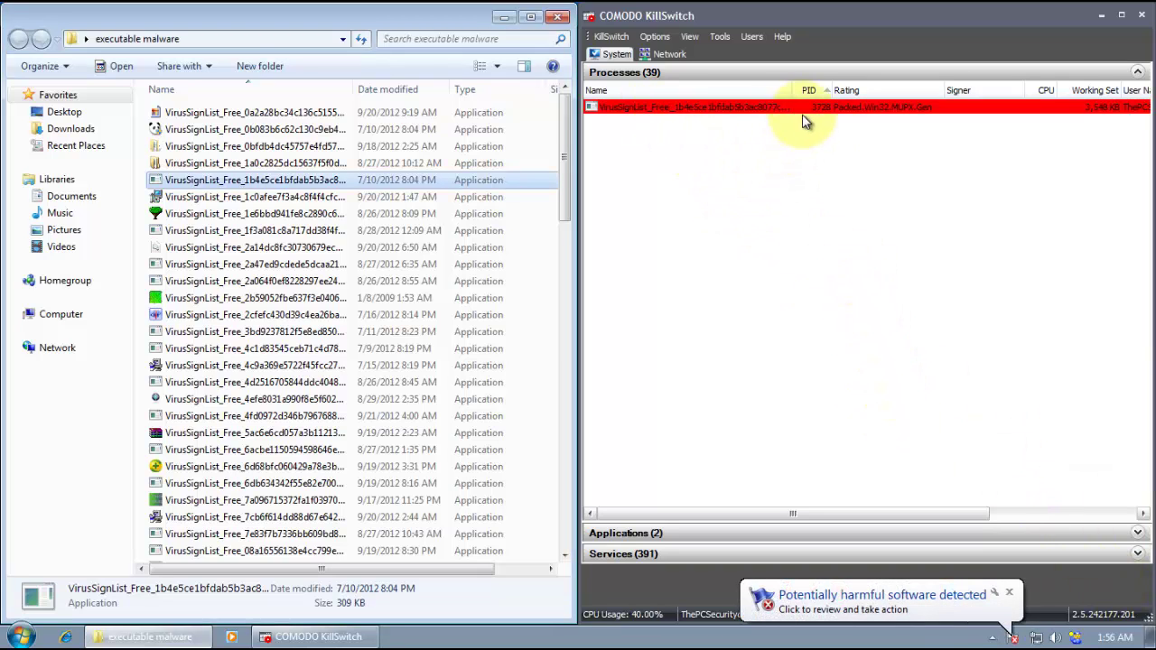
Step: Try the 1e6bbd941 sample, dismiss its missing DLL error, then block the 1b4e5ce1 and 2a14dc8fc samples
click(256, 216)
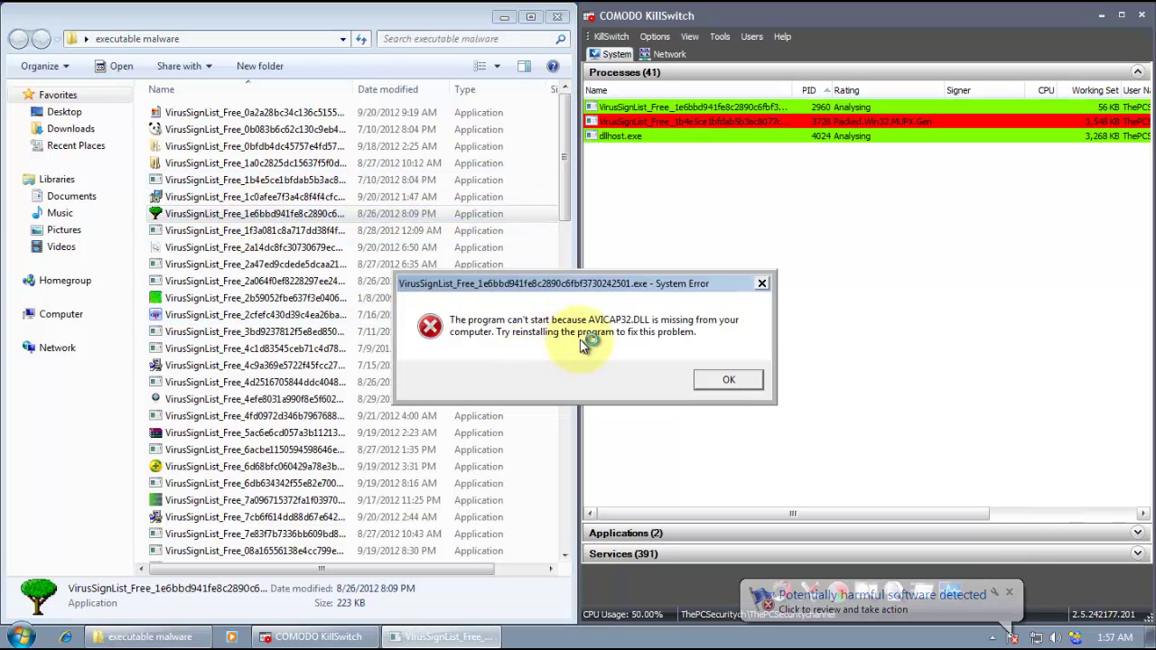
click(738, 385)
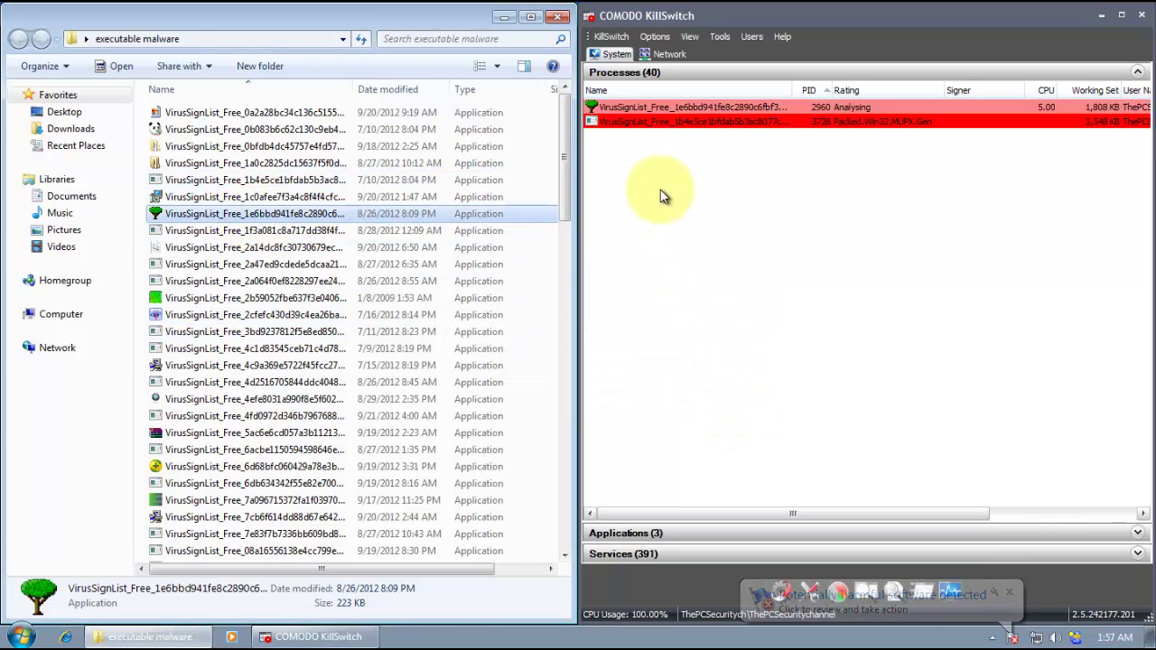
click(669, 115)
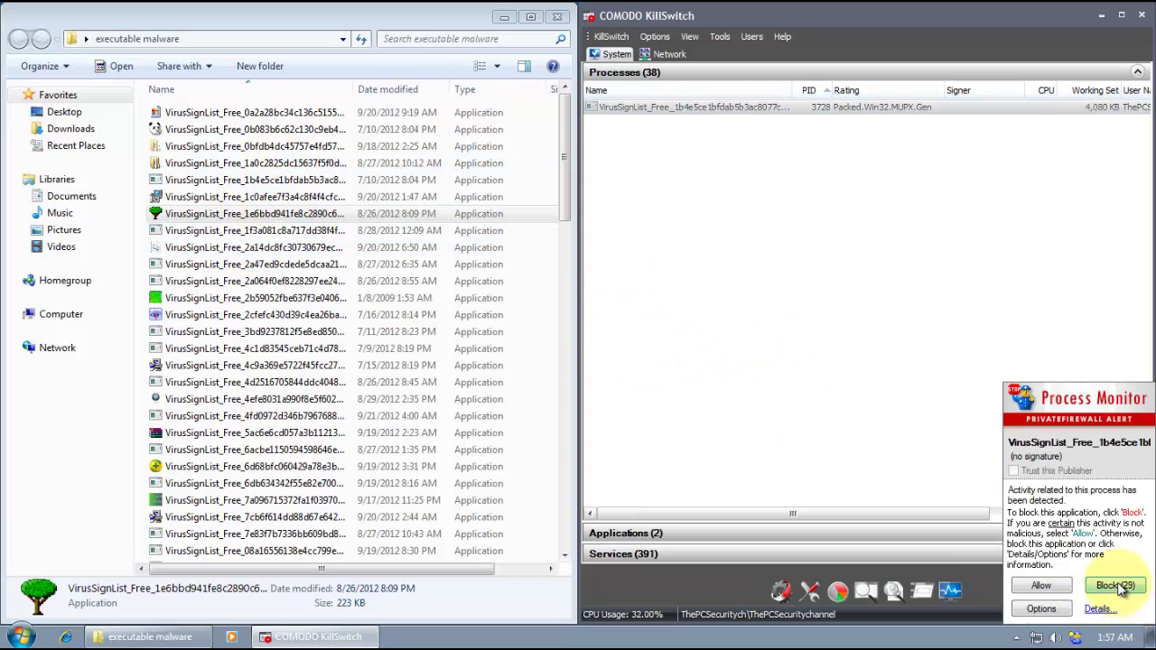
click(1116, 585)
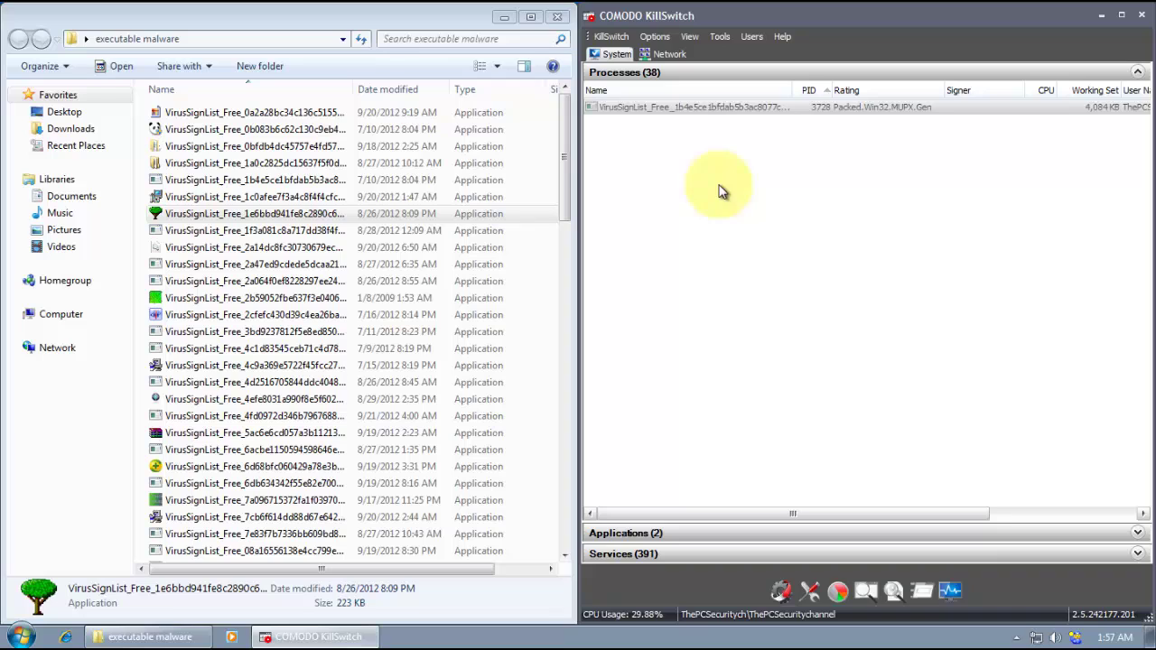
double_click(214, 248)
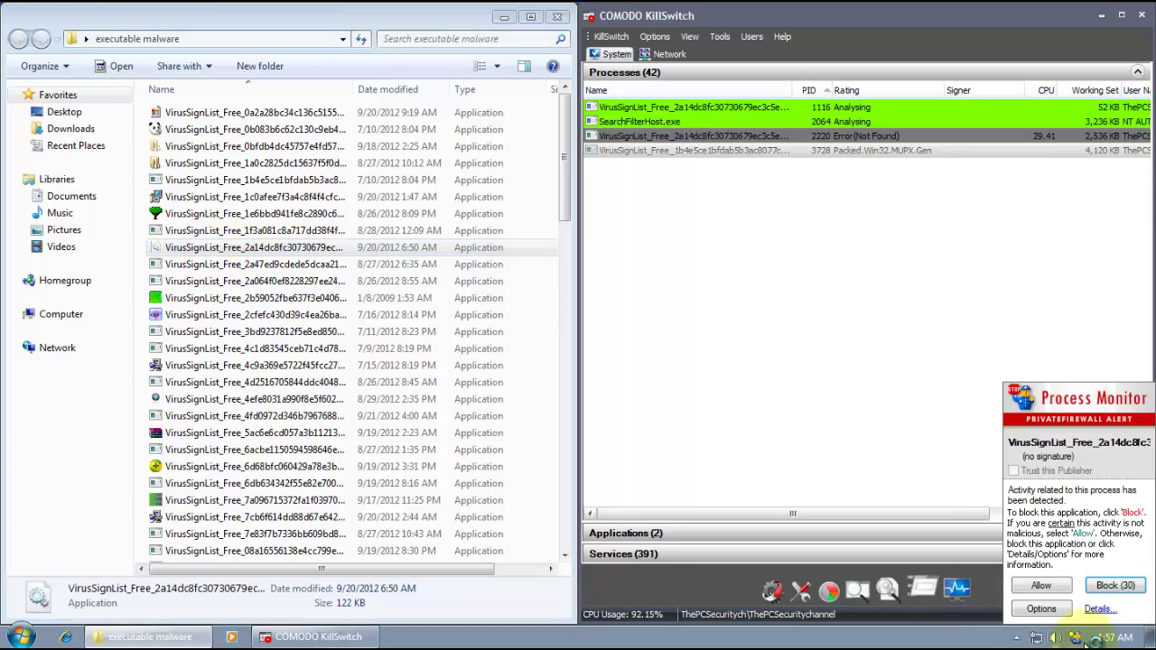
click(1111, 586)
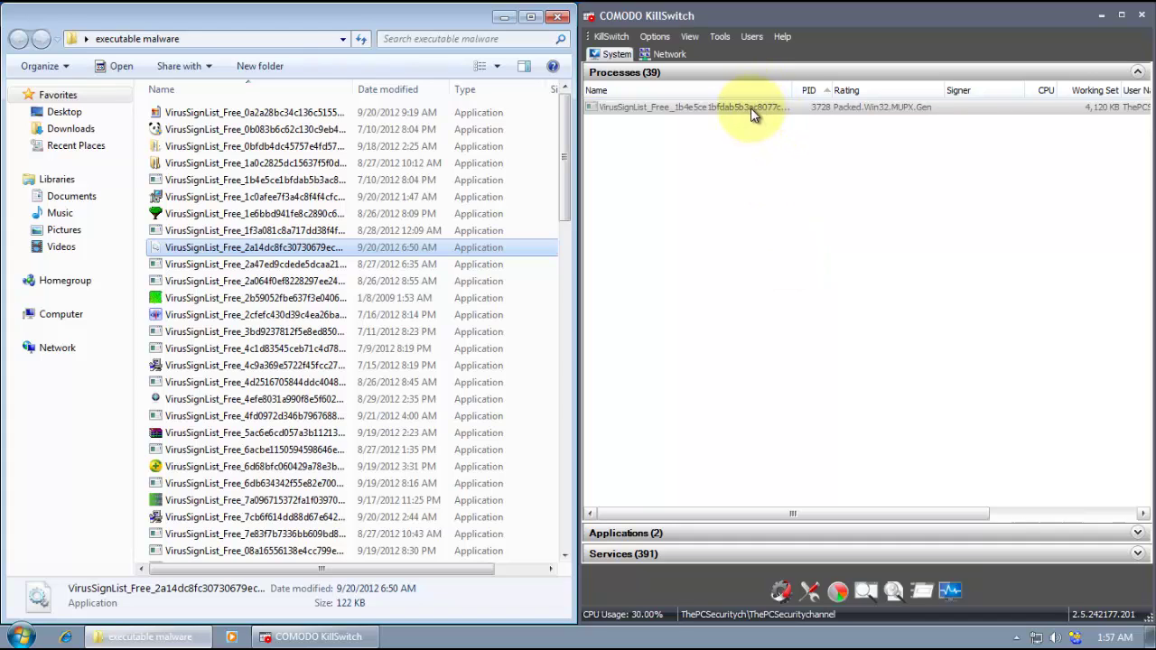
Step: Run and block the 2a064f0ef, 2cfefc430d and 4c1d83545 samples
double_click(260, 281)
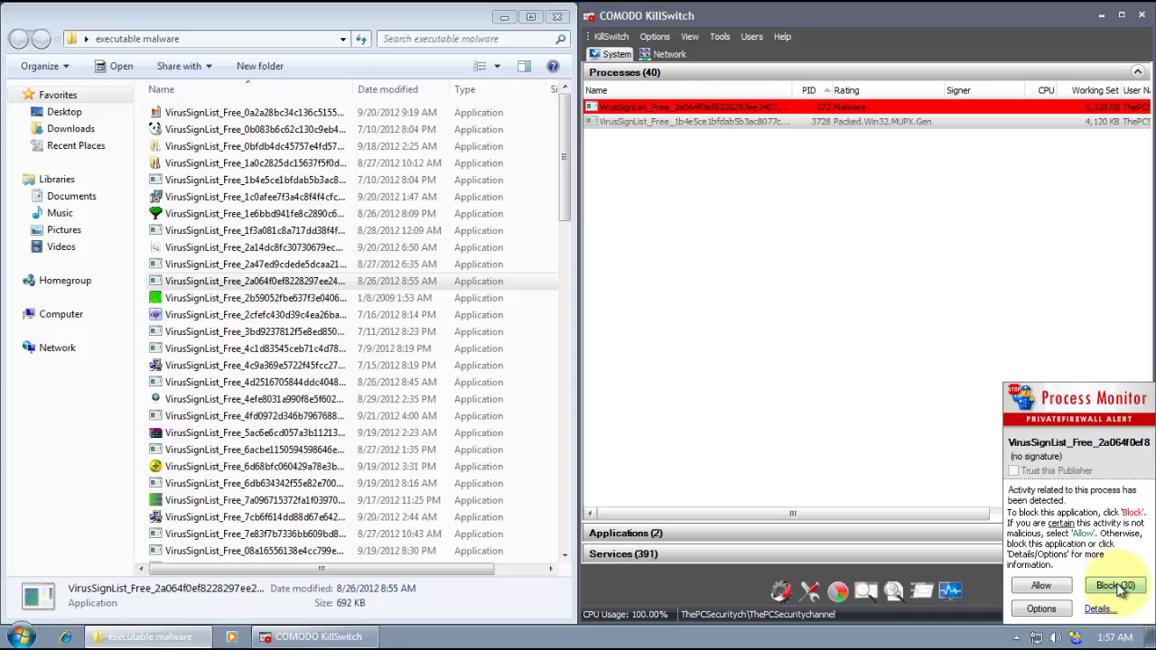
click(1118, 586)
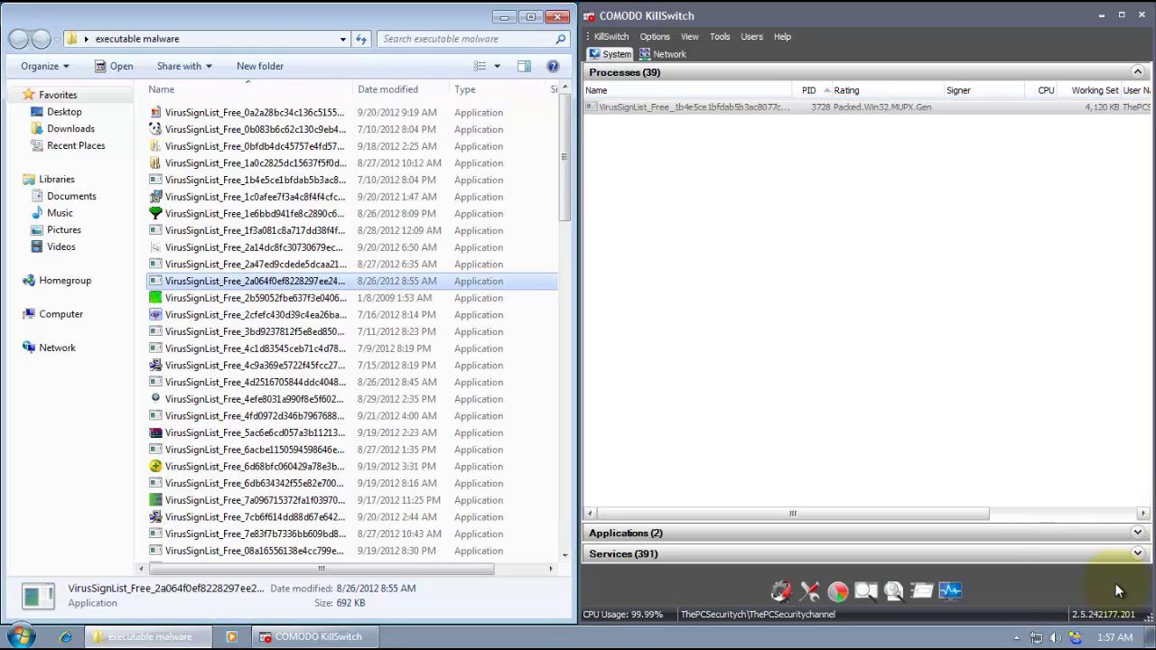
click(199, 318)
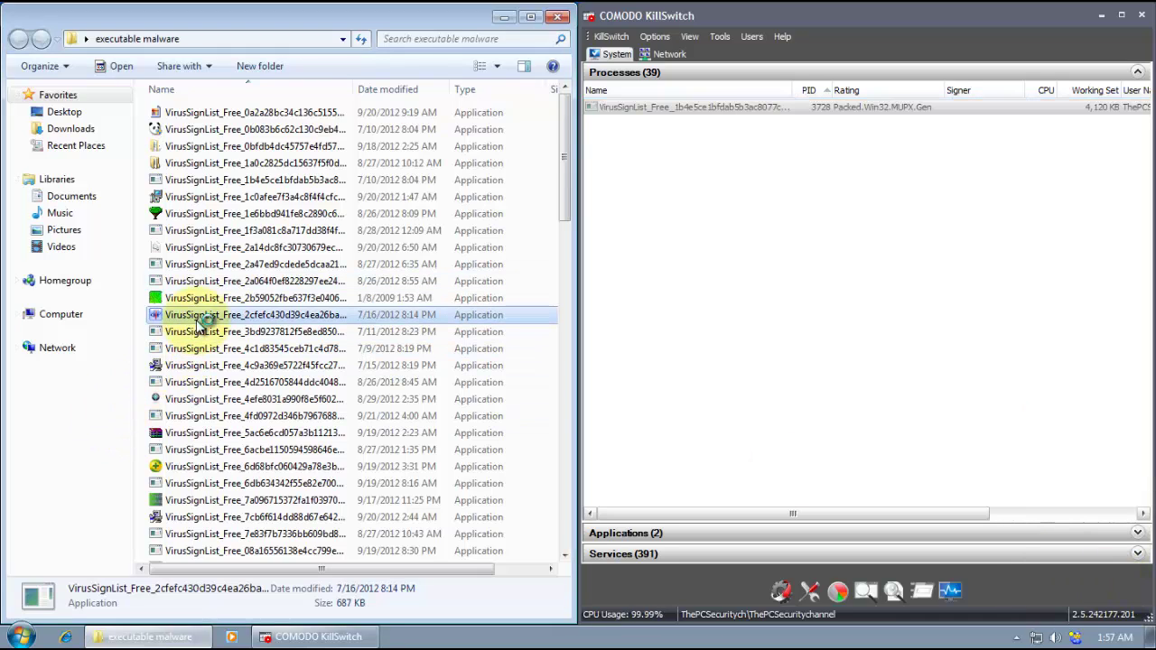
double_click(291, 347)
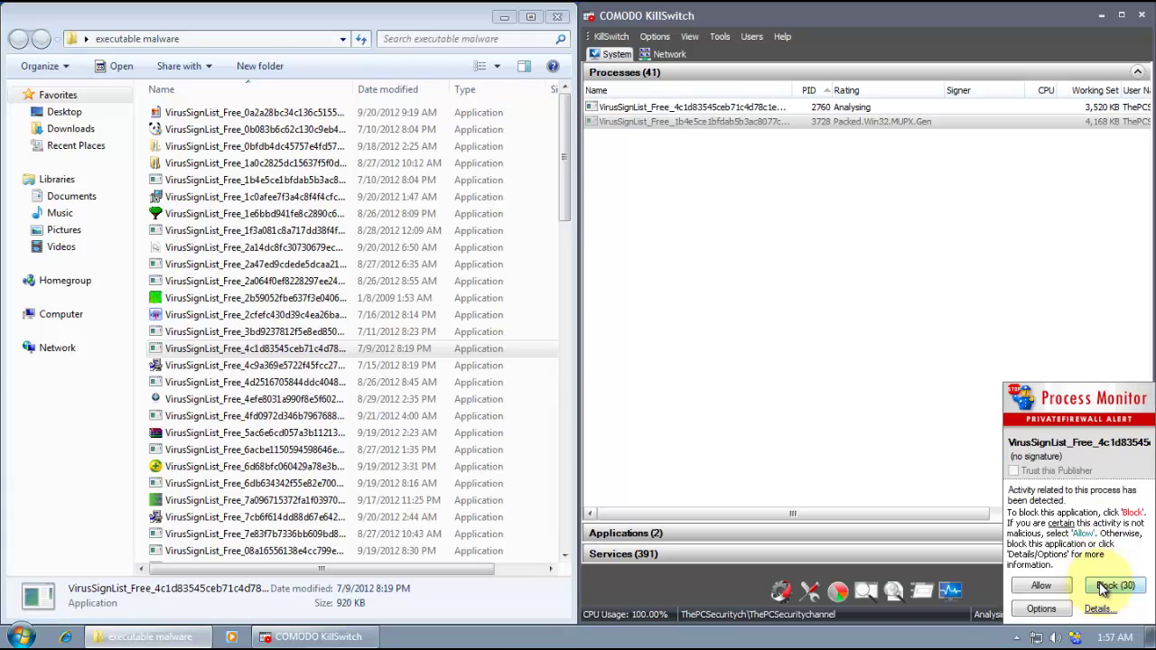
click(1109, 585)
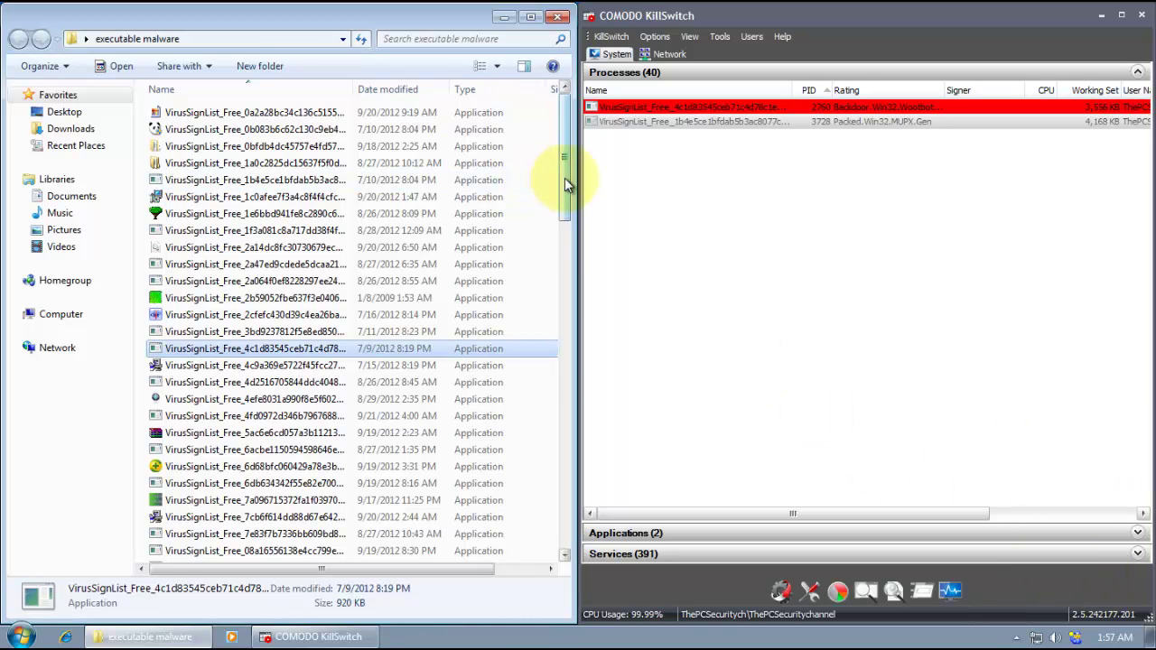
drag(564, 178, 558, 316)
drag(551, 391, 556, 501)
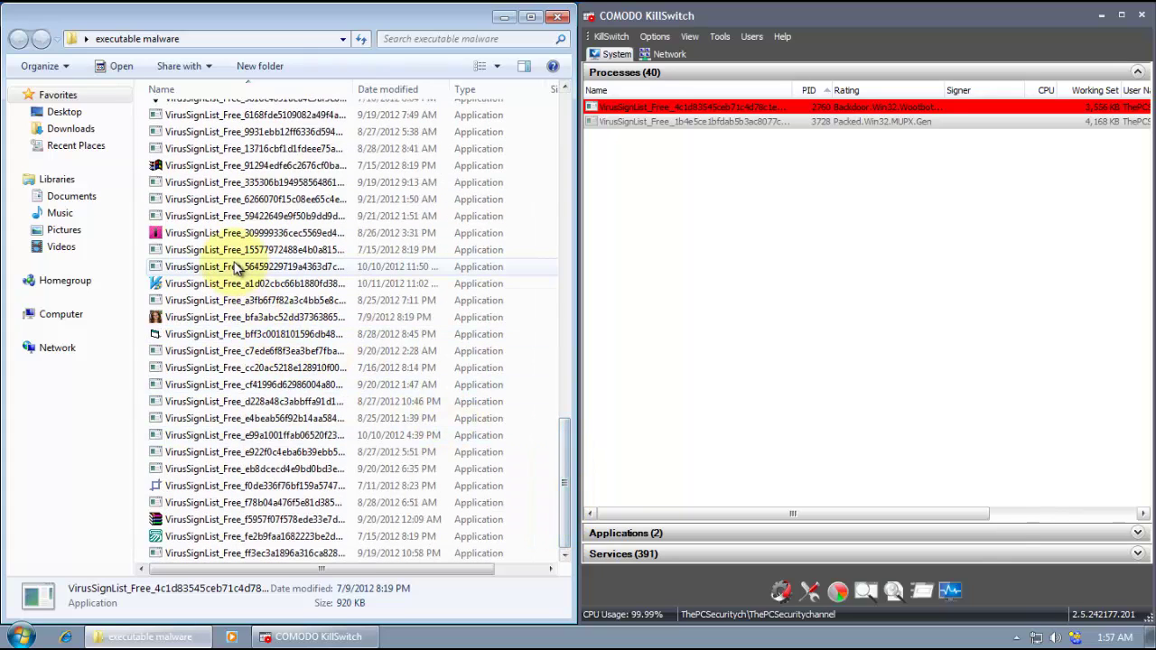
Step: Block the bfa3abc52dd sample, check the backdoor's rating, and block renewed 4c1d83545 alerts
click(246, 319)
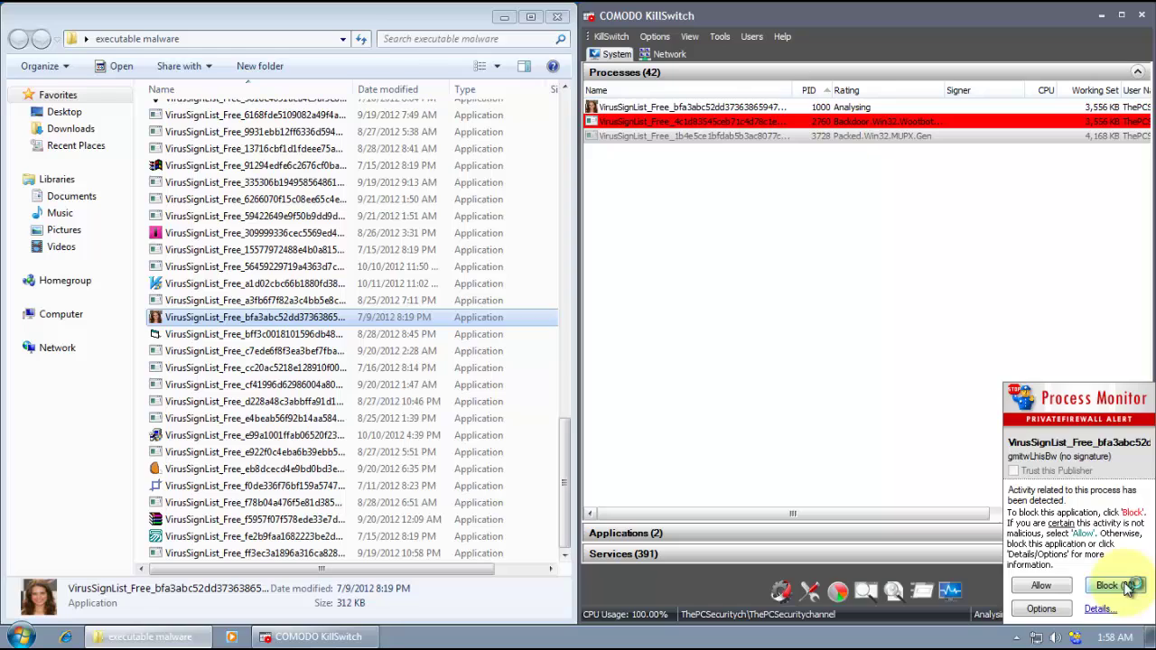
click(1107, 586)
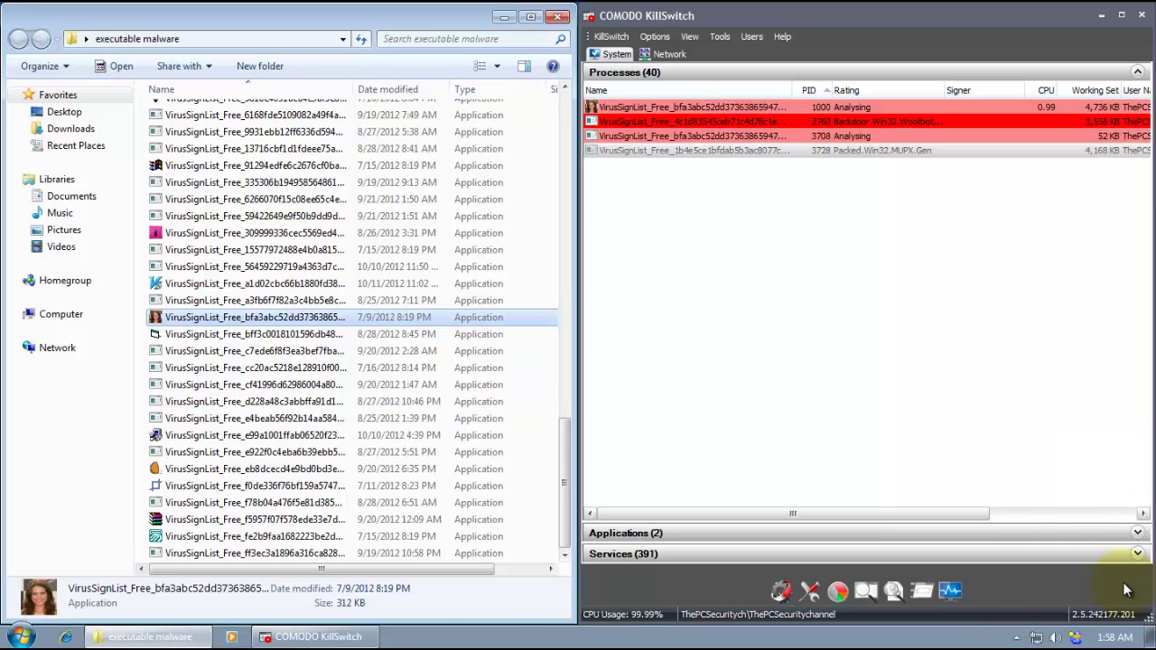
click(841, 104)
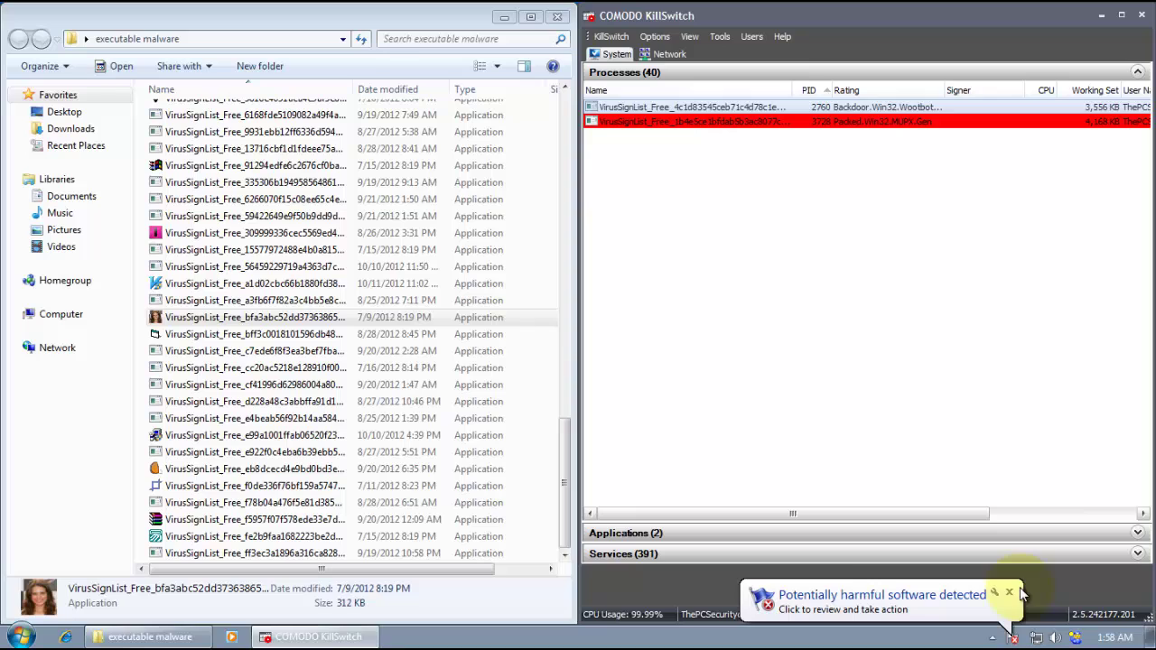
click(1011, 594)
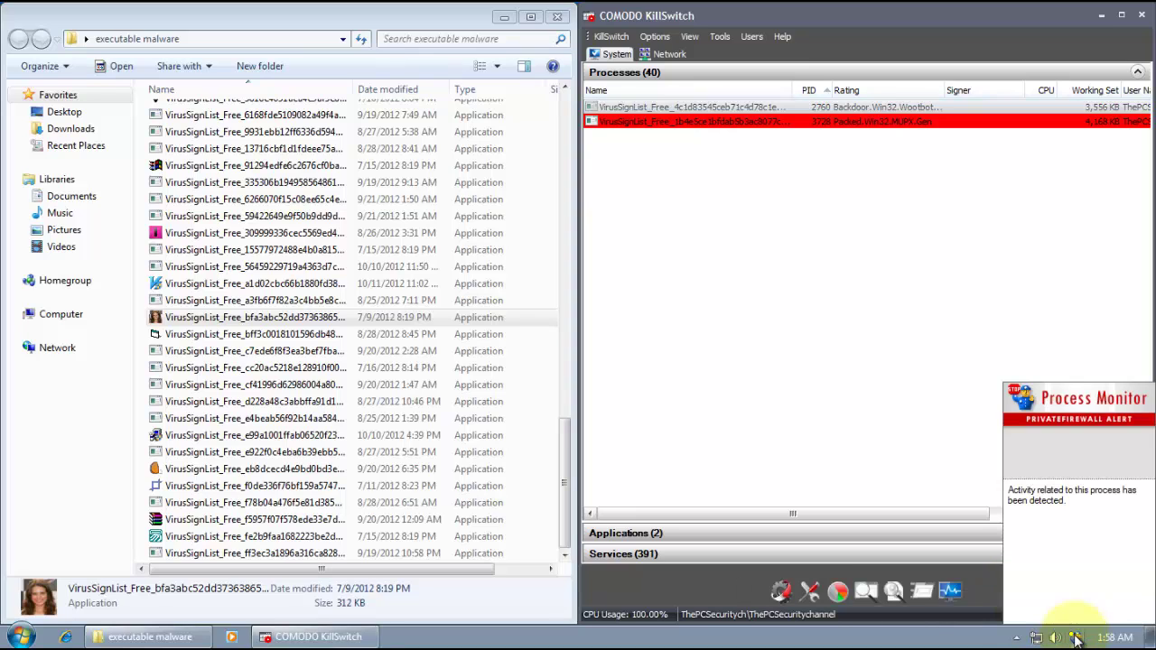
click(1103, 583)
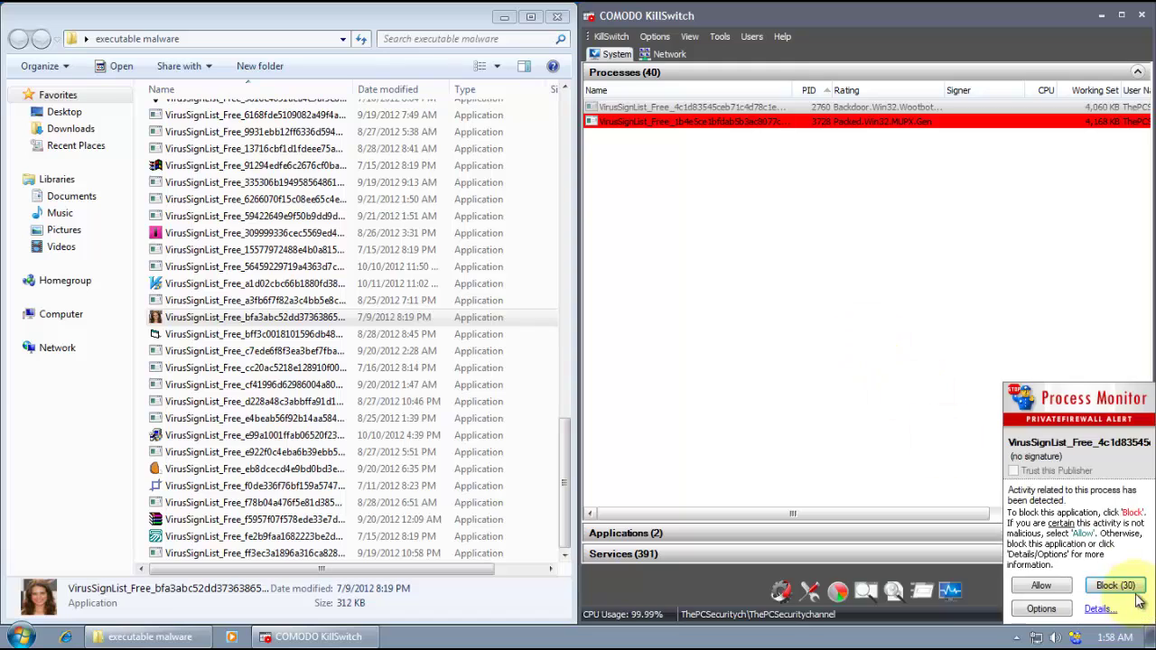
click(1116, 585)
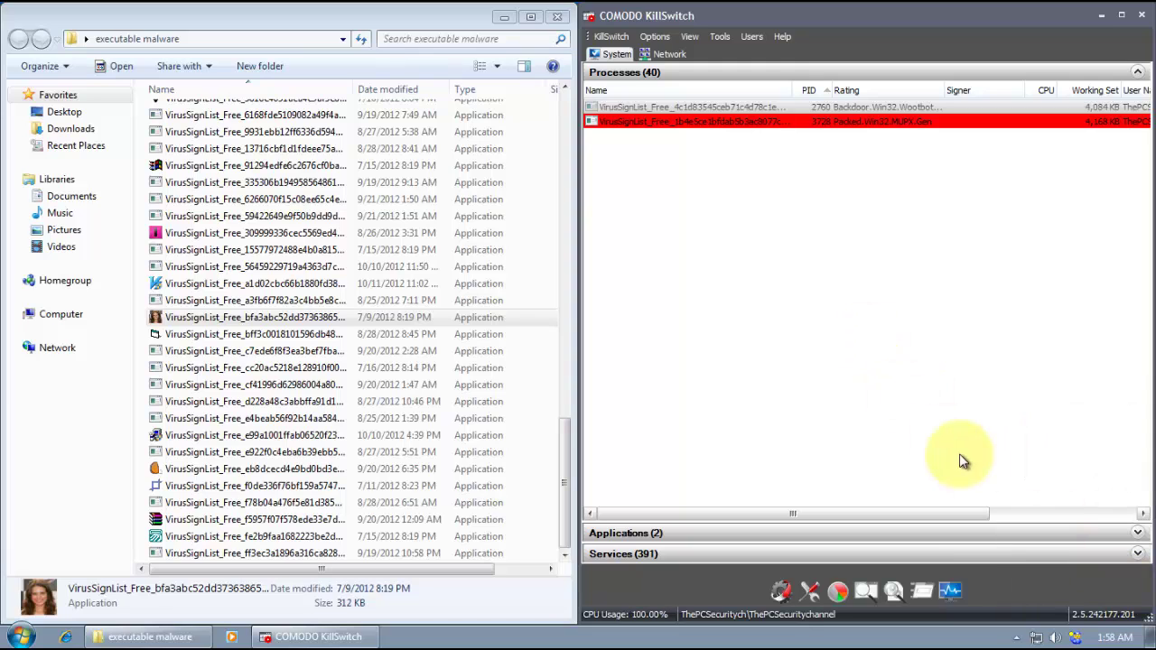
click(300, 336)
double_click(301, 336)
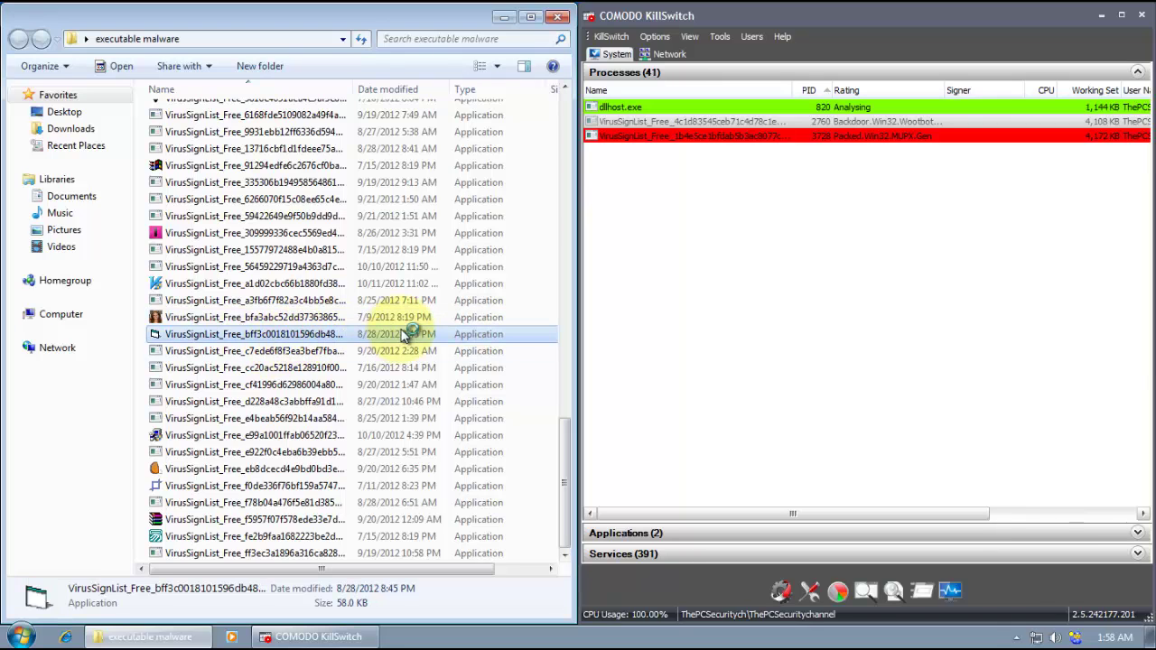
click(1108, 586)
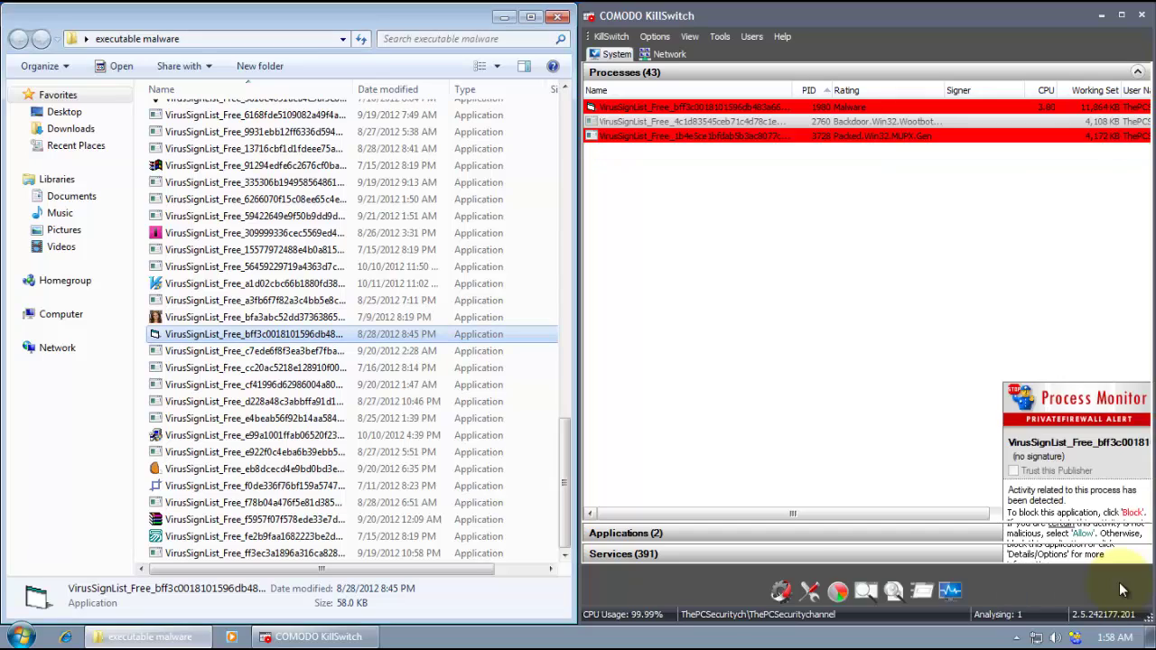
click(1123, 589)
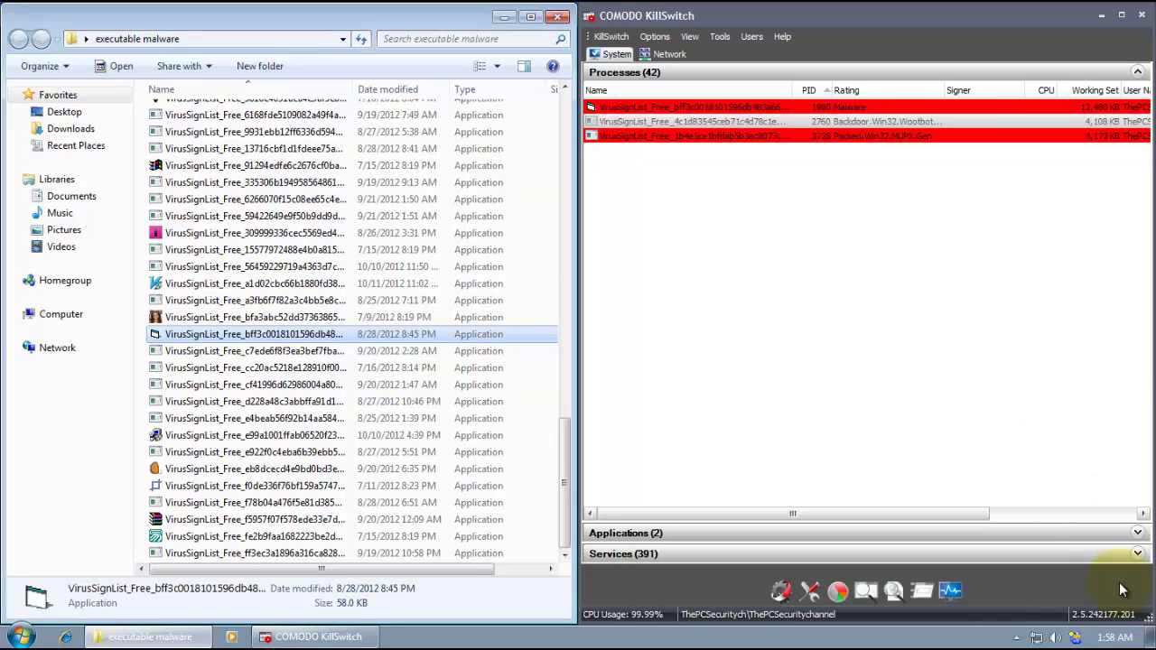
click(290, 418)
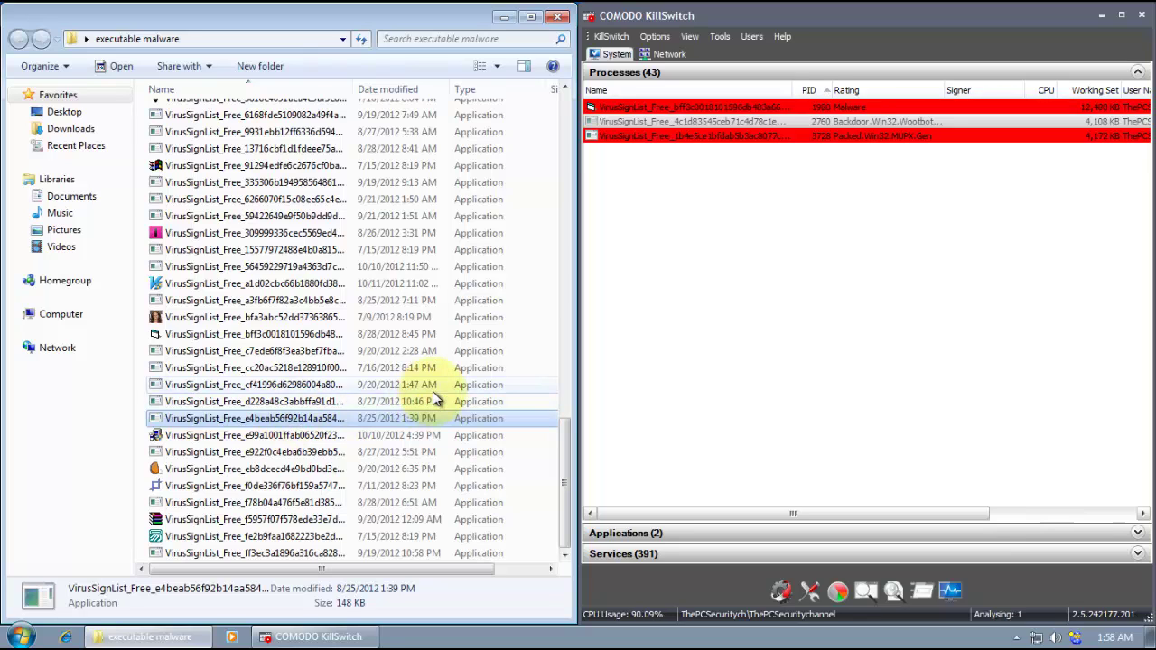
double_click(291, 469)
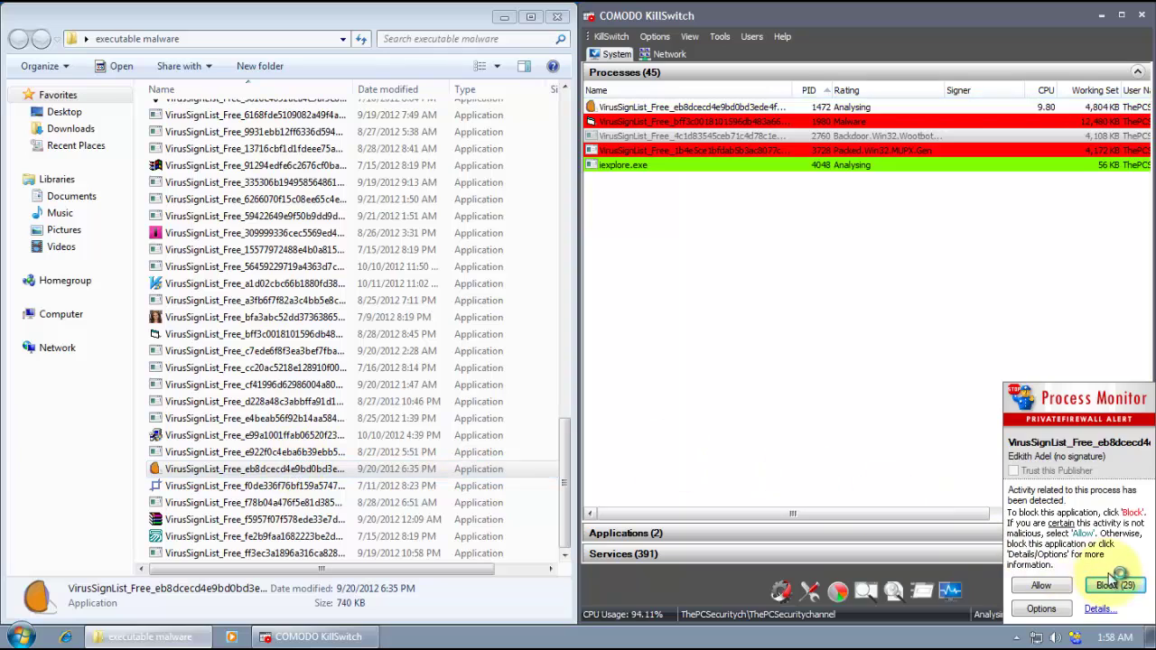
click(1110, 586)
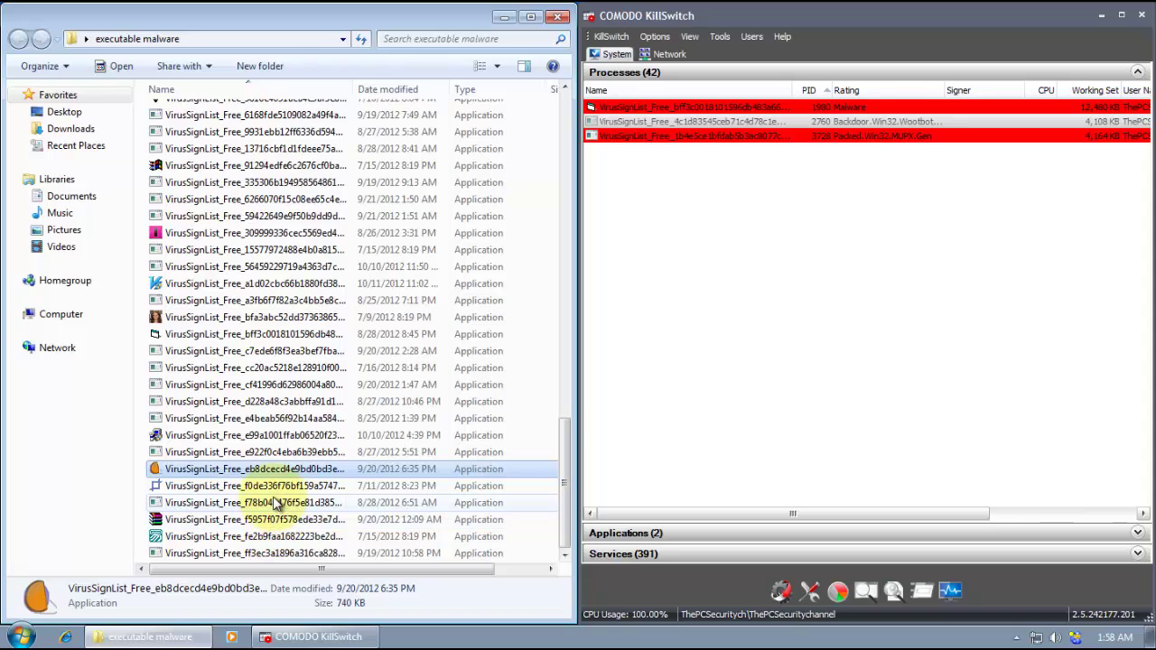
Step: Launch and block the f0de336f sample, then select the fe2b9faa sample
click(297, 486)
double_click(298, 486)
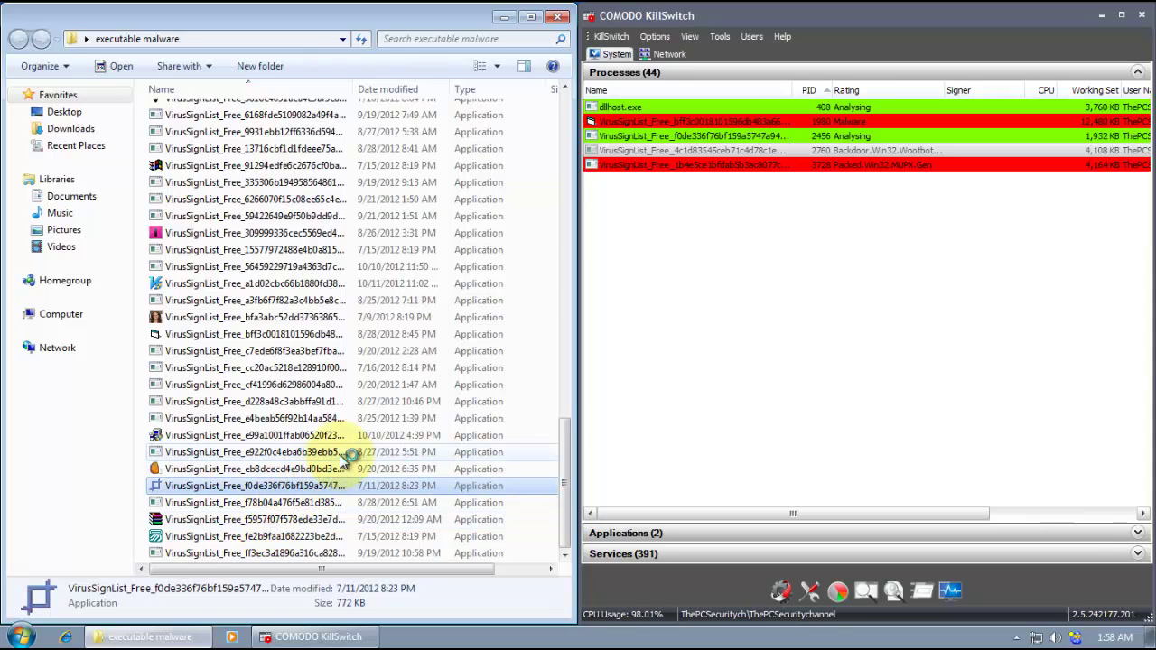
click(1113, 589)
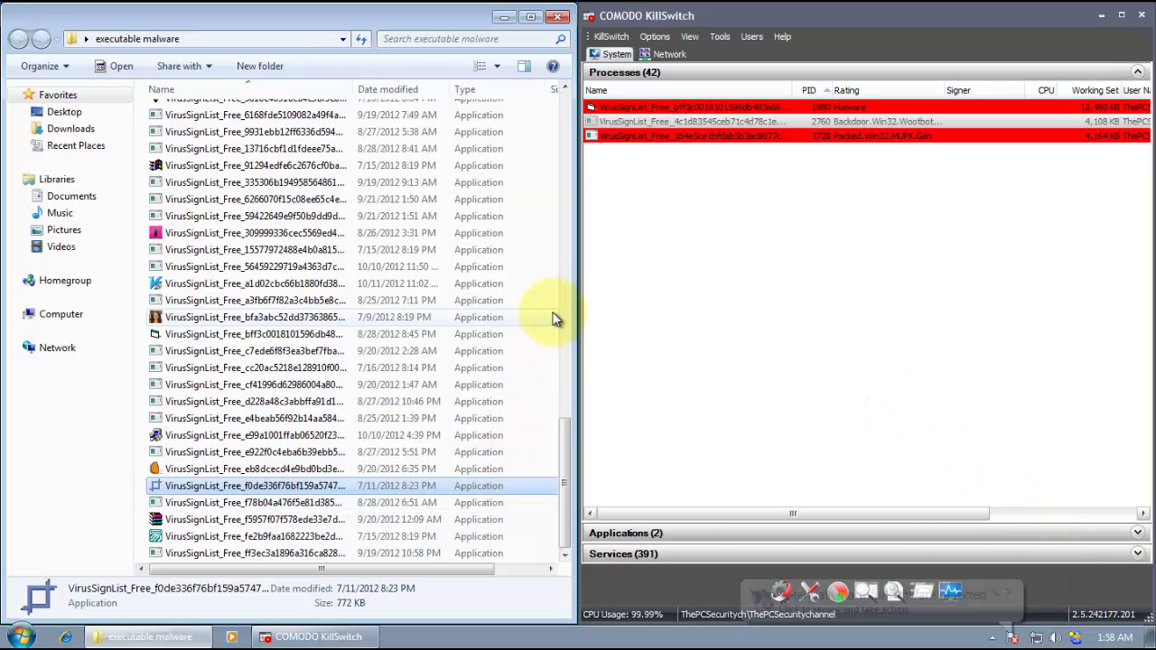
click(265, 537)
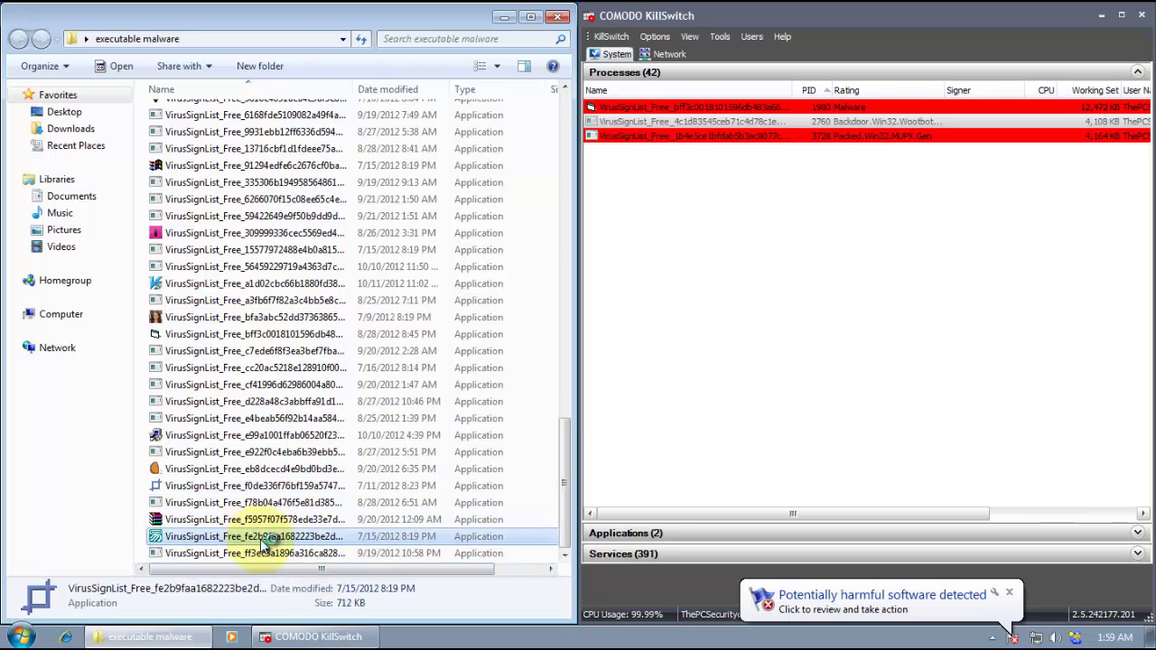
Step: Block the fe2b9faa and 309999336cec samples as they run, then launch the 91294 sample
double_click(265, 537)
click(1108, 584)
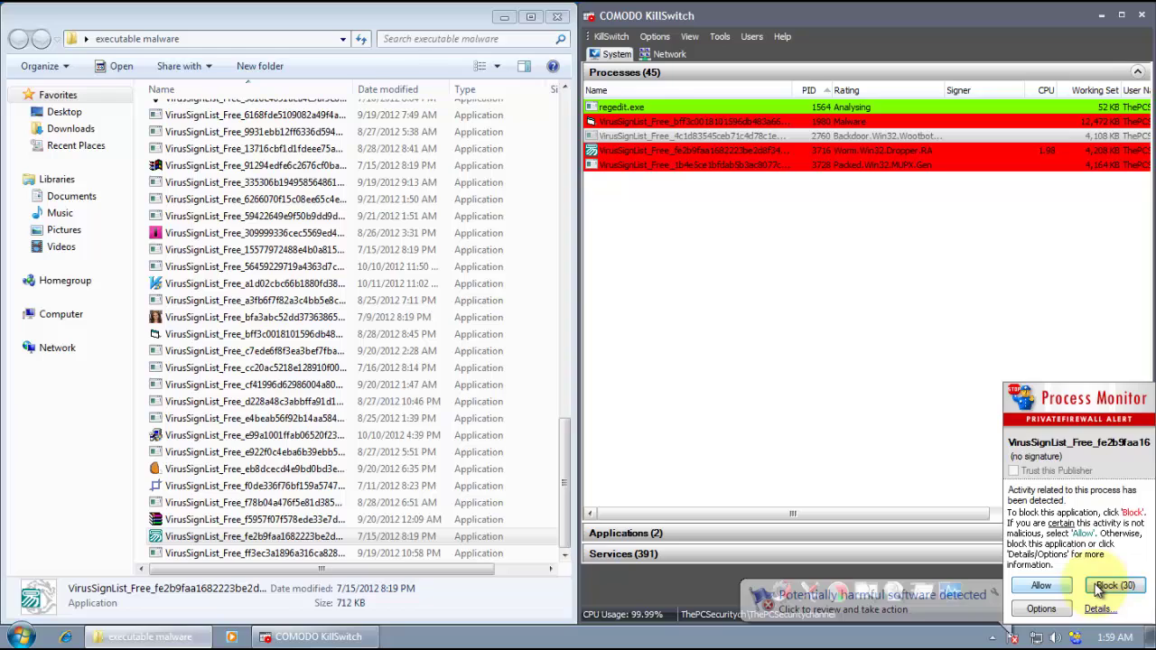
click(1107, 587)
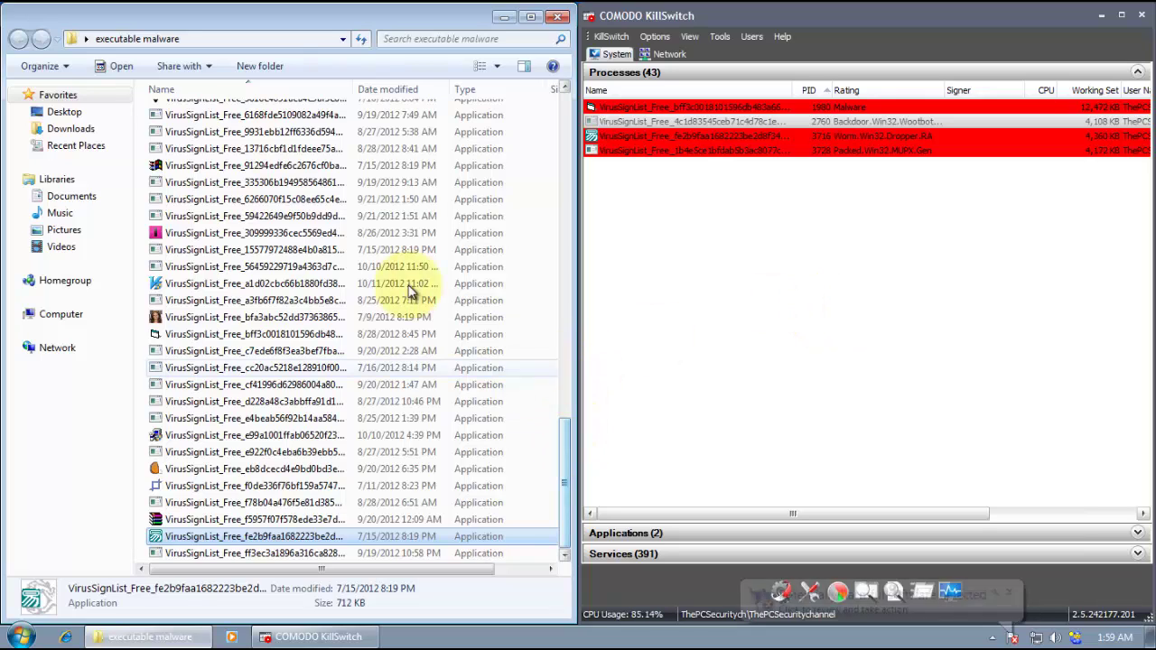
double_click(350, 234)
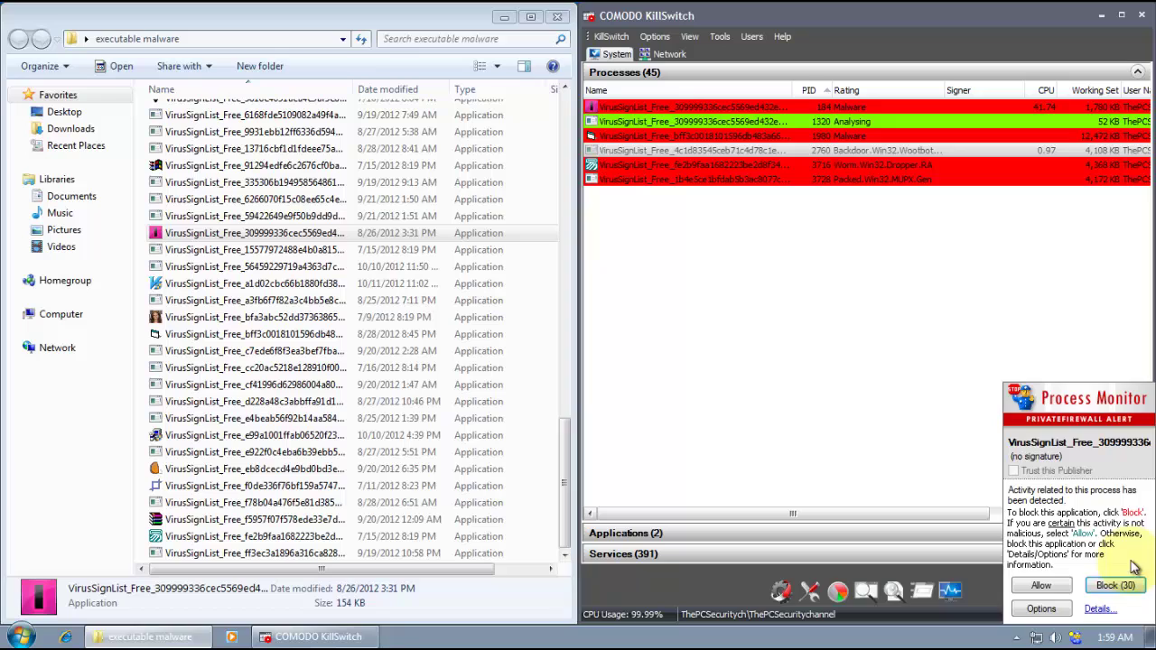
click(1115, 587)
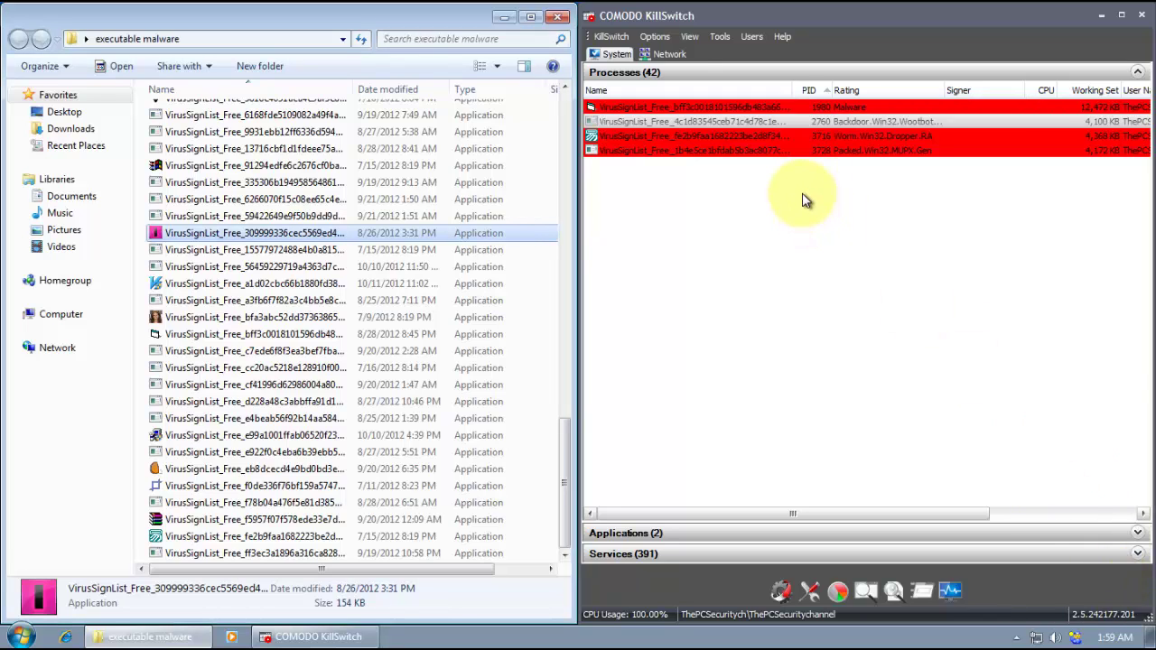
double_click(244, 167)
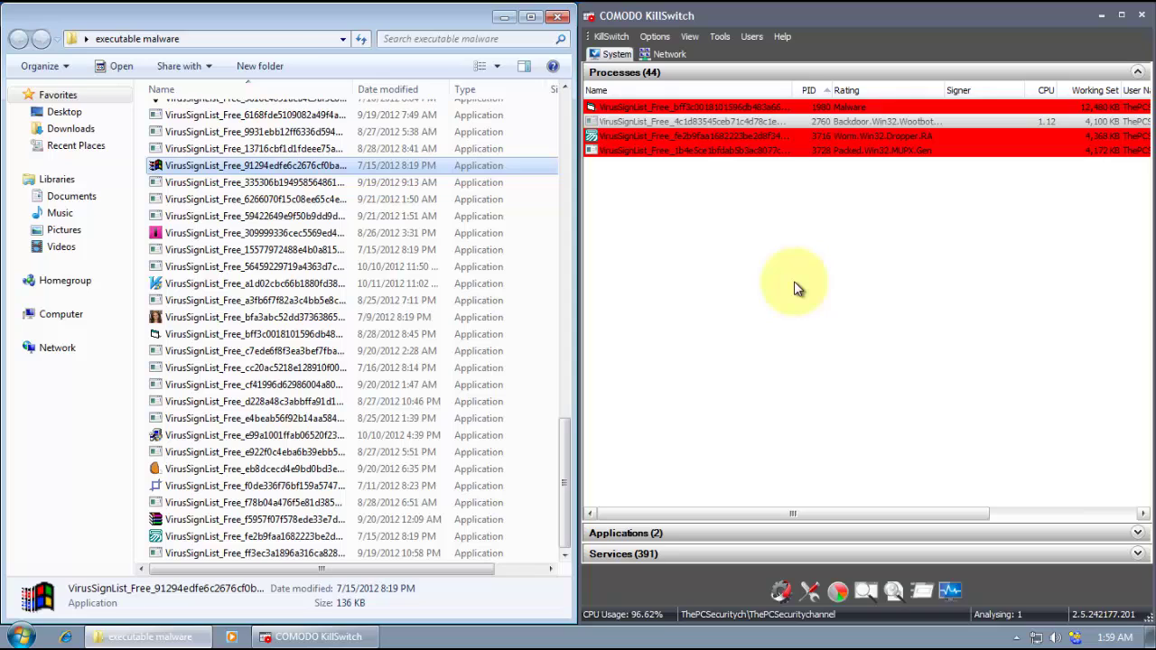
Step: Launch the 089b7eec, 82e9c6efb and 86e5fab6 samples and block their alerts
scroll(553, 180, up, 6)
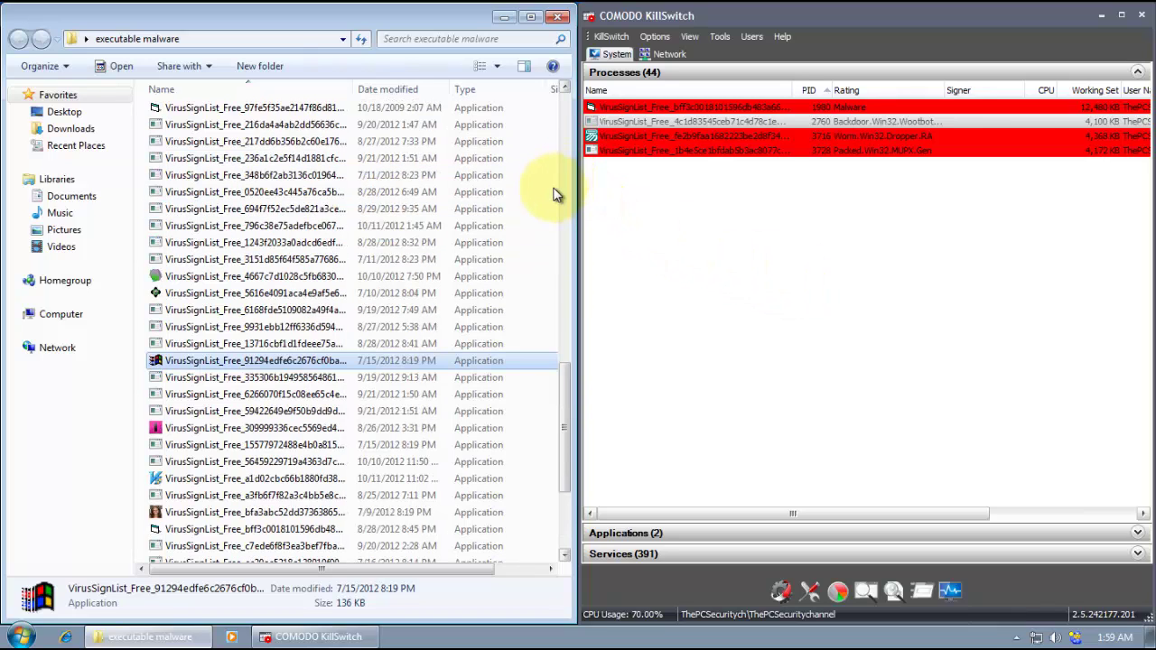
double_click(257, 193)
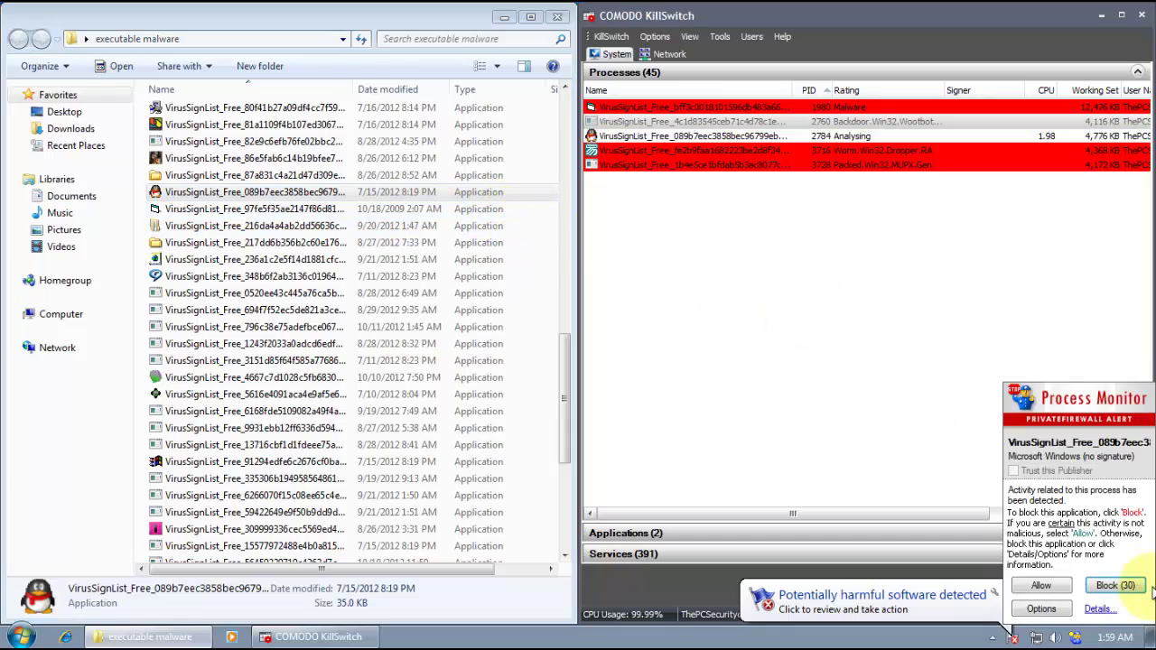
click(1127, 586)
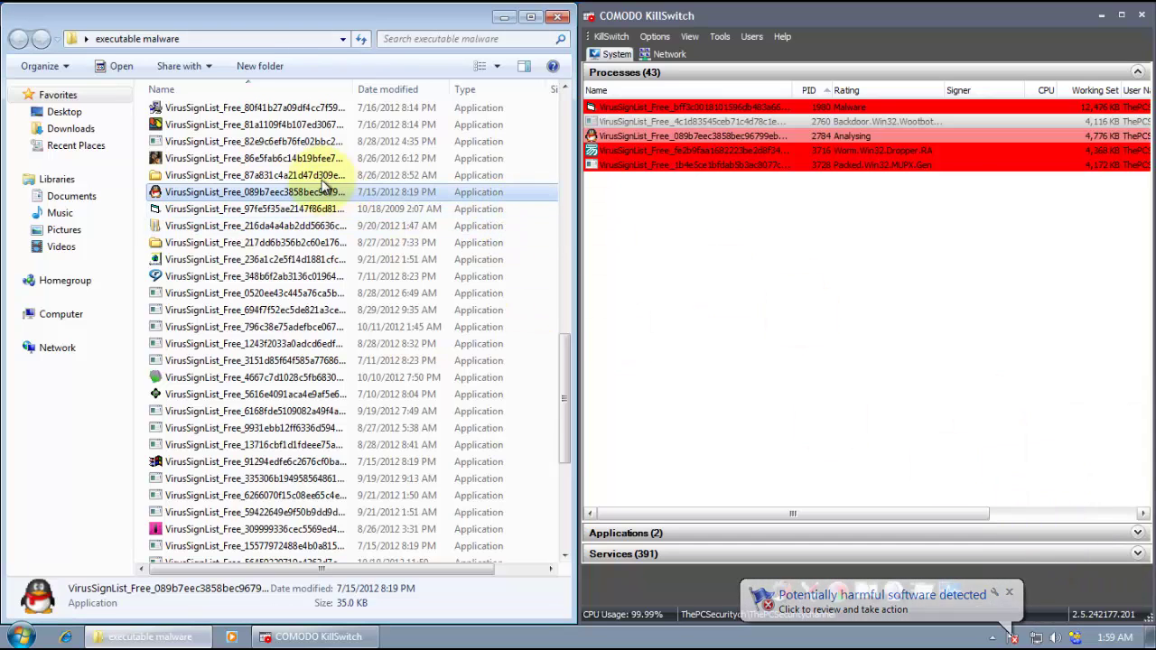
double_click(289, 143)
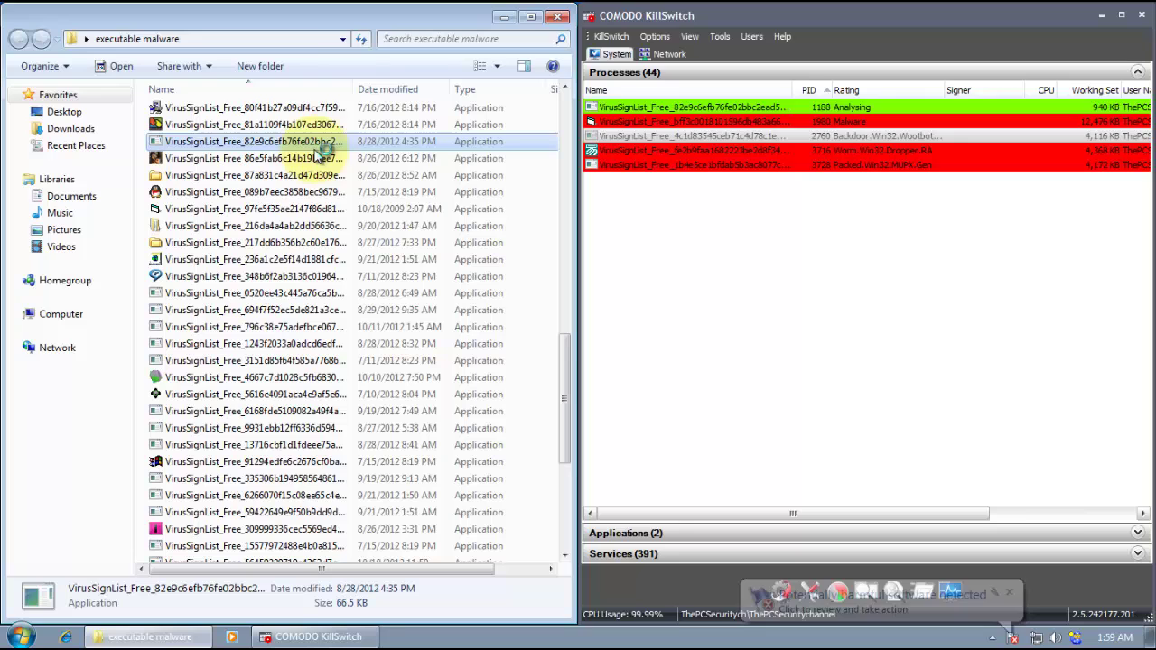
double_click(379, 159)
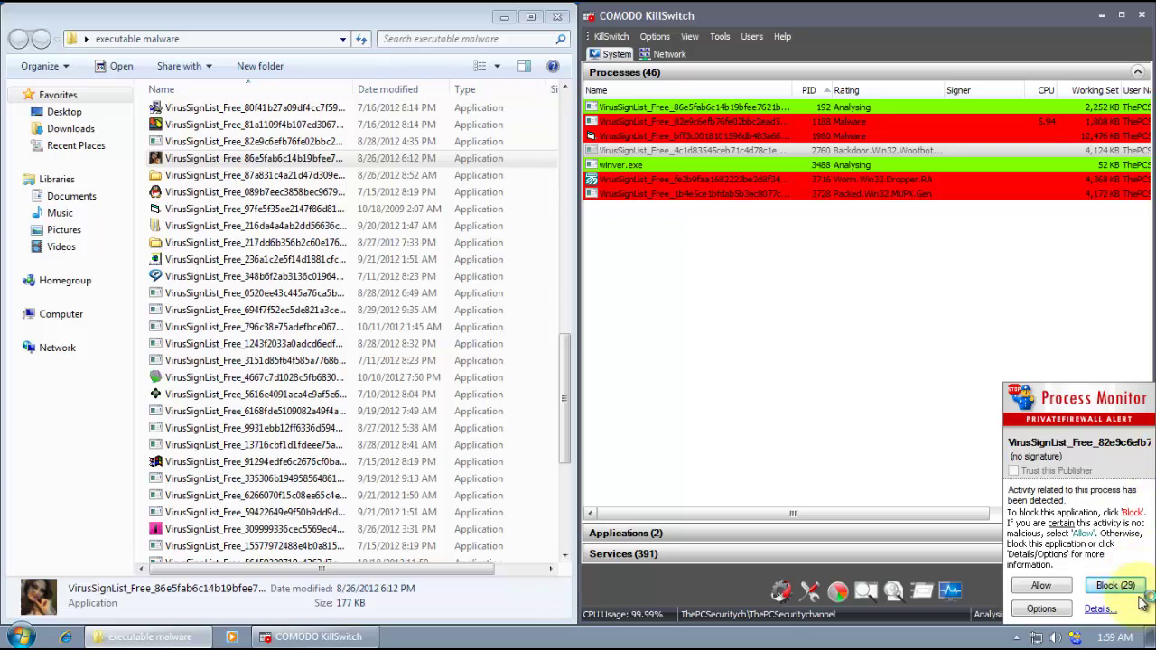
click(1131, 592)
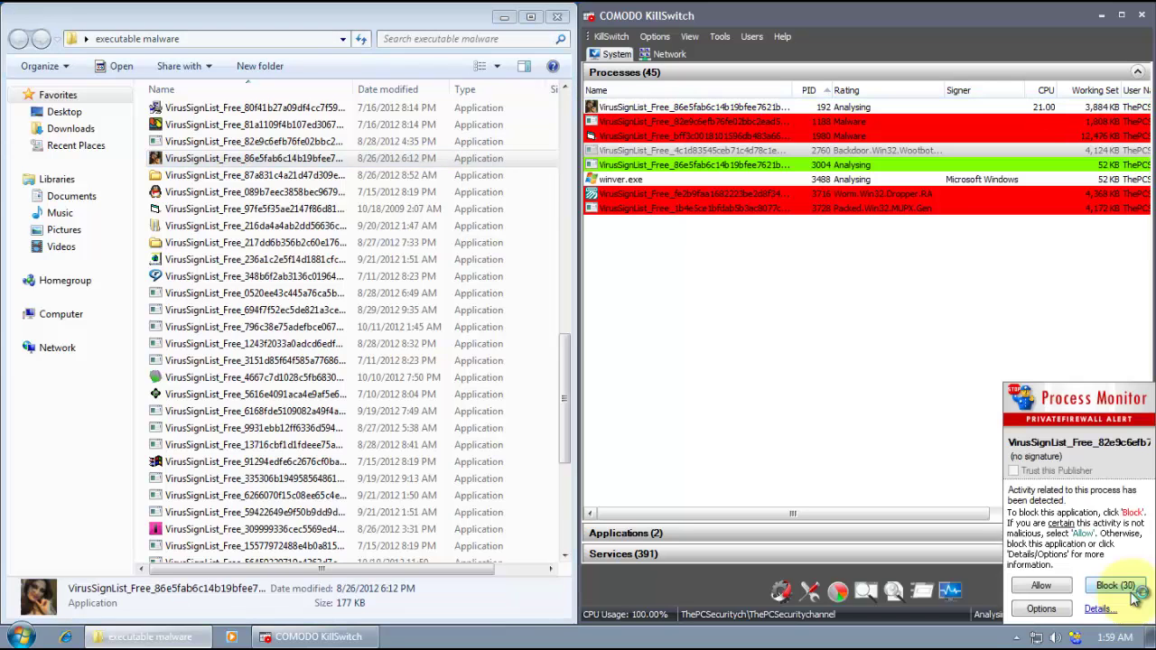
drag(560, 354, 569, 221)
Step: Launch and block the 7a096715, 6d68bfc and 4efe8031 samples, then dismiss the White Fox message
click(203, 177)
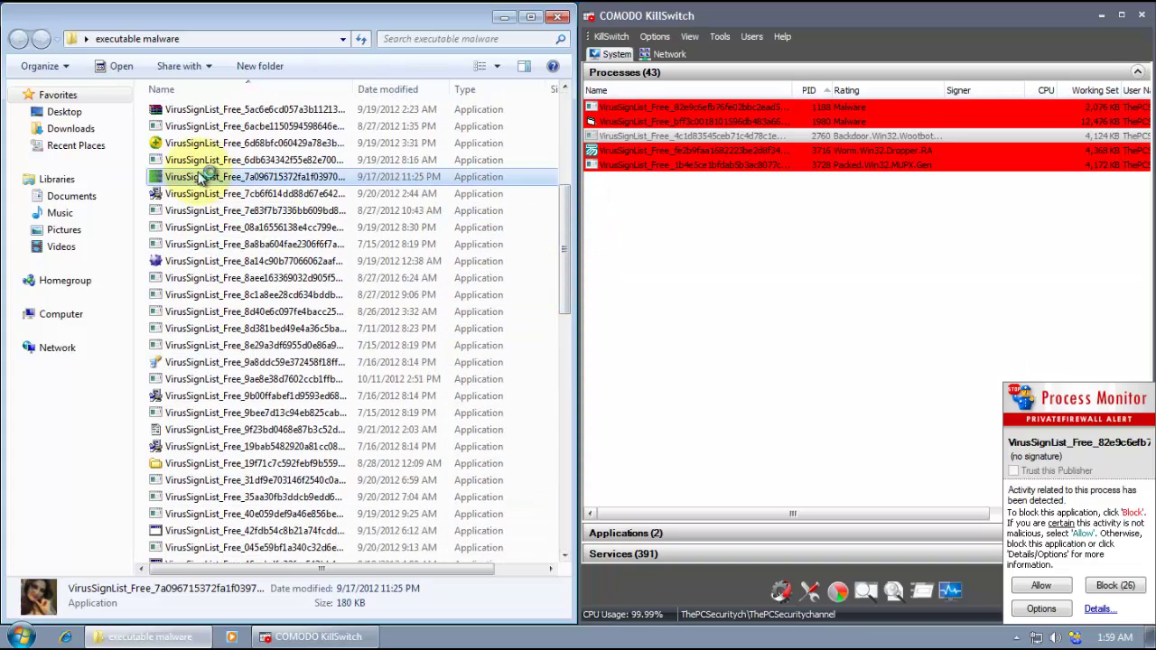
click(1134, 589)
click(1129, 589)
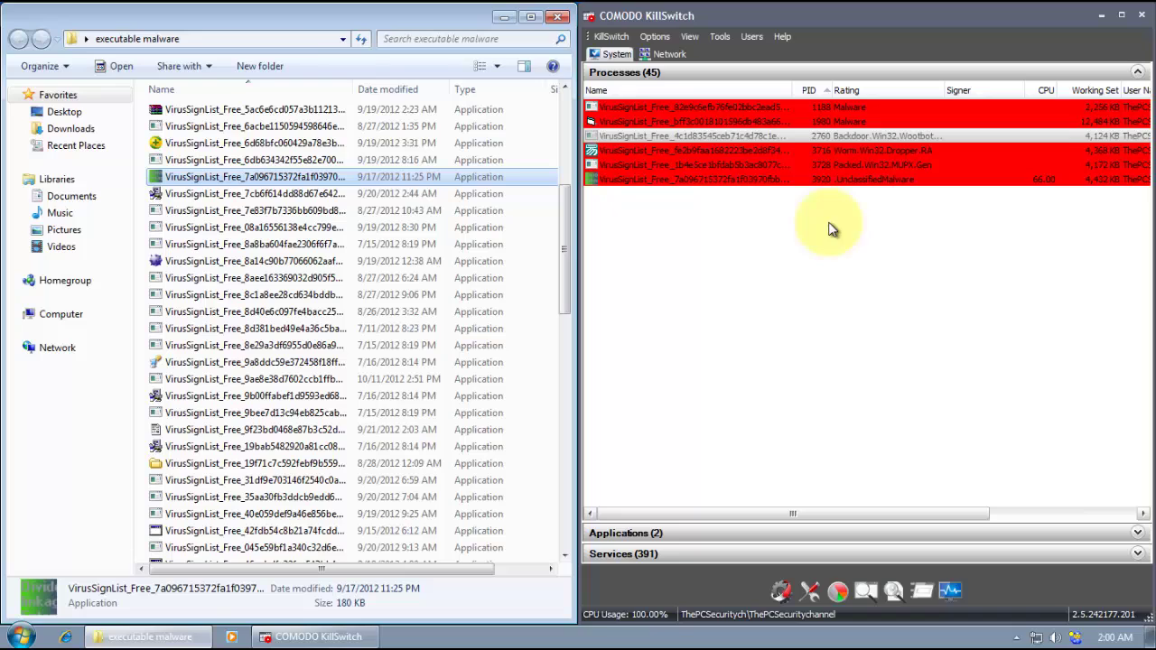
double_click(287, 142)
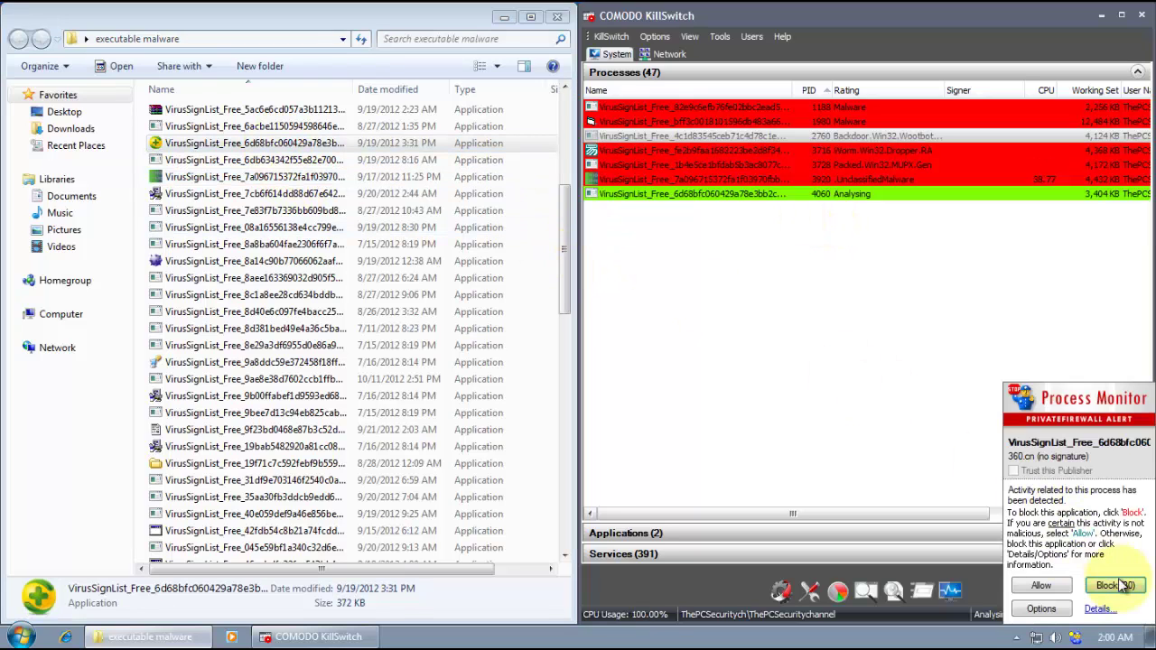
click(1120, 587)
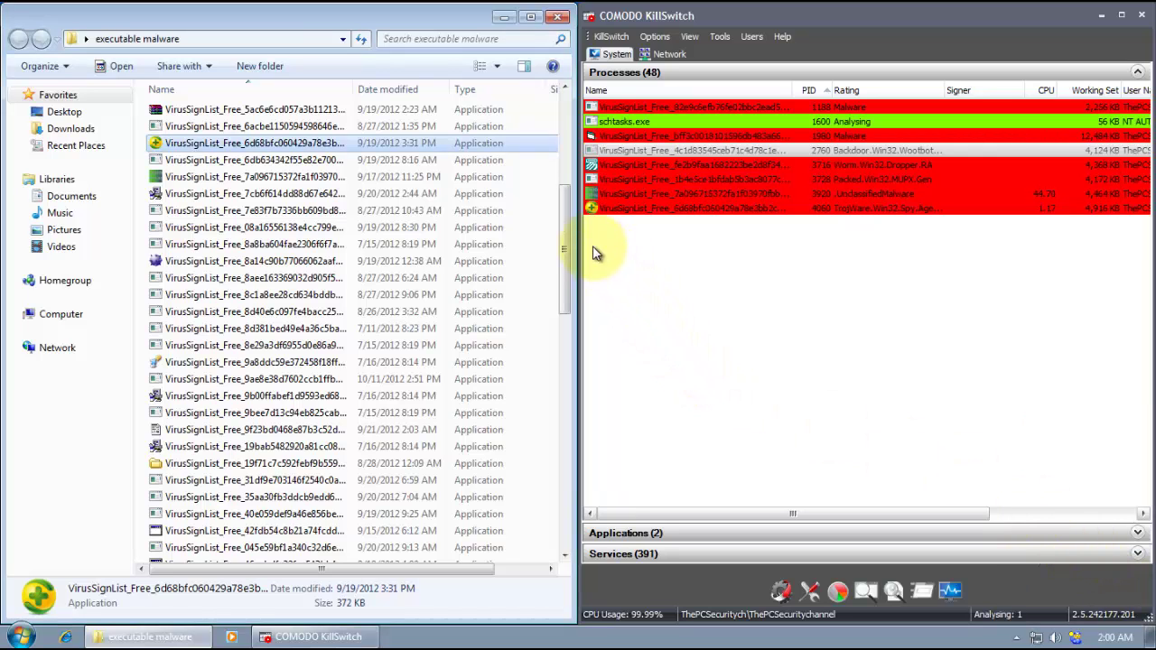
scroll(567, 230, up, 3)
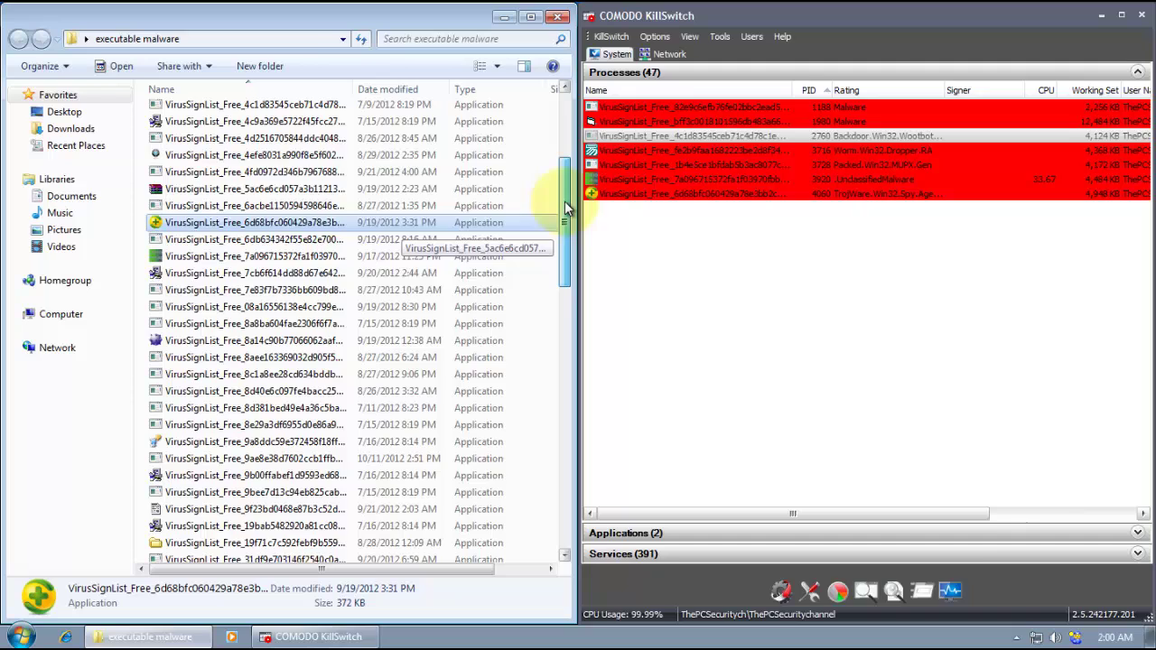
double_click(336, 211)
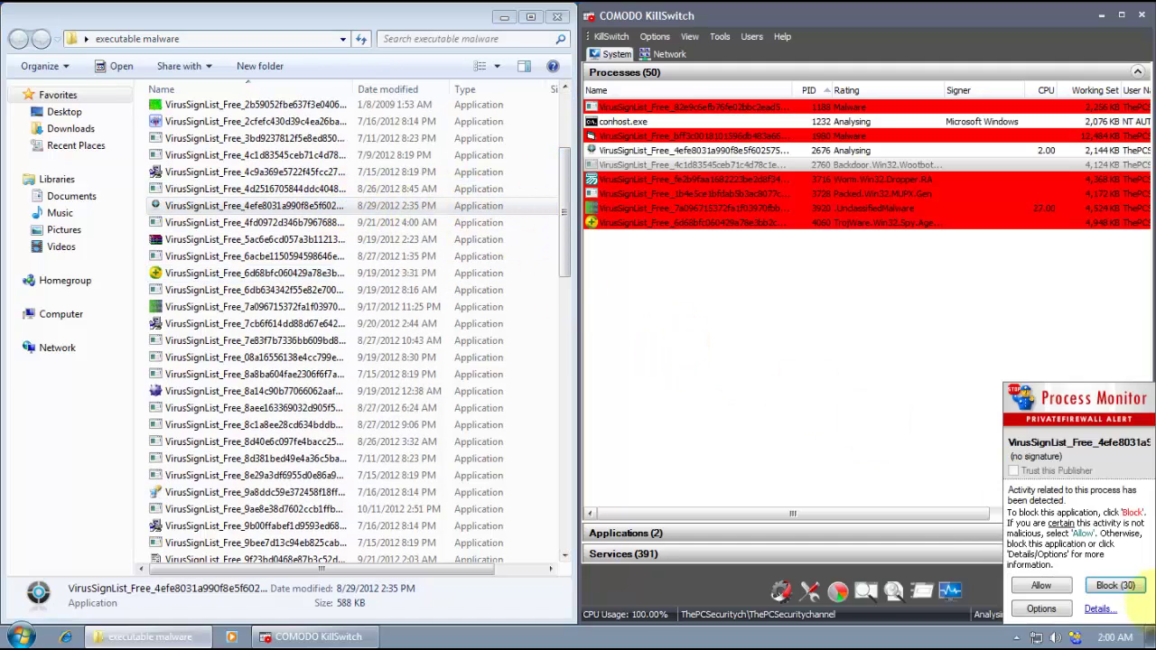
click(1128, 588)
click(666, 377)
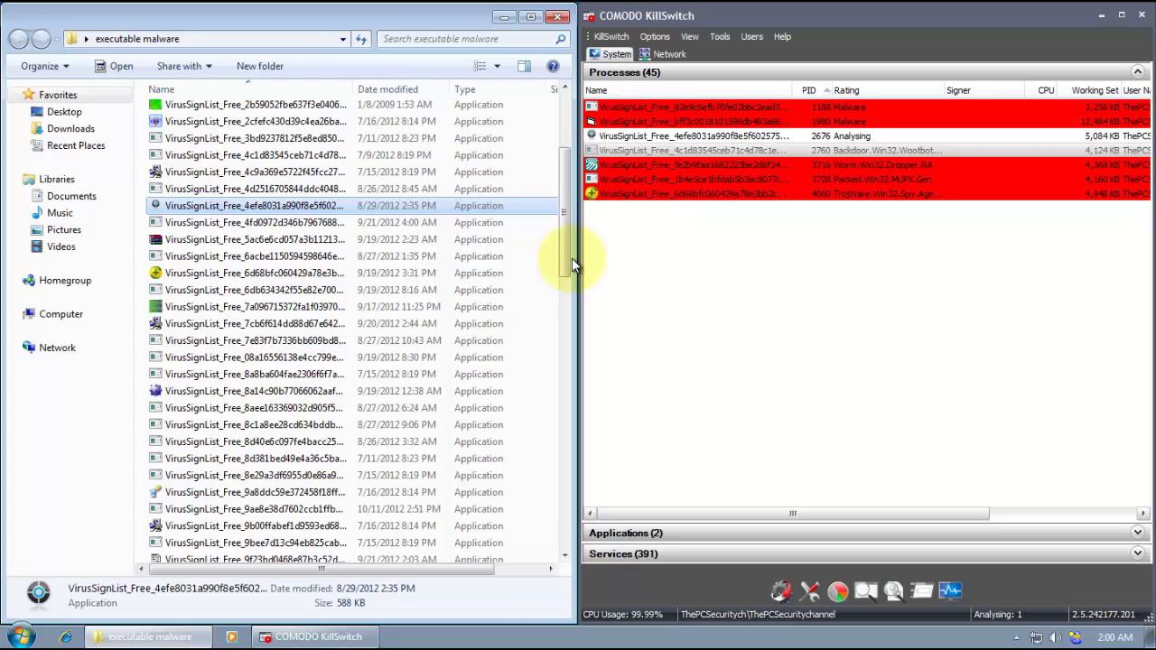
Step: Close the malware folder, dismiss File access denied, centre KillSwitch and widen its Rating column
click(558, 17)
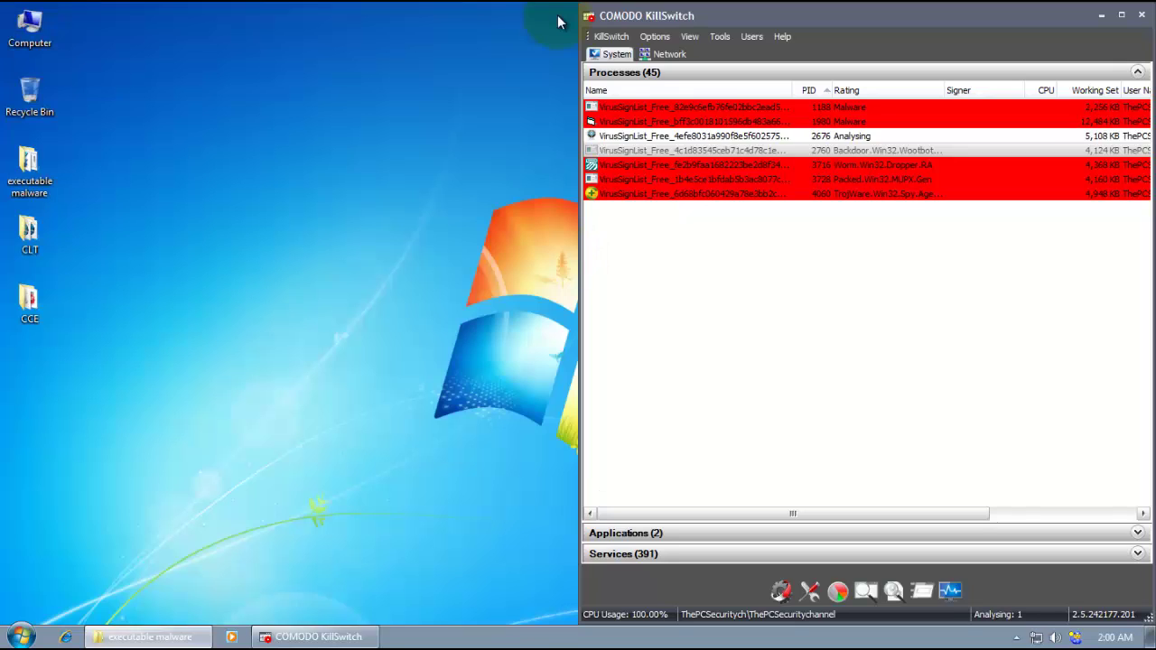
drag(659, 10, 657, 20)
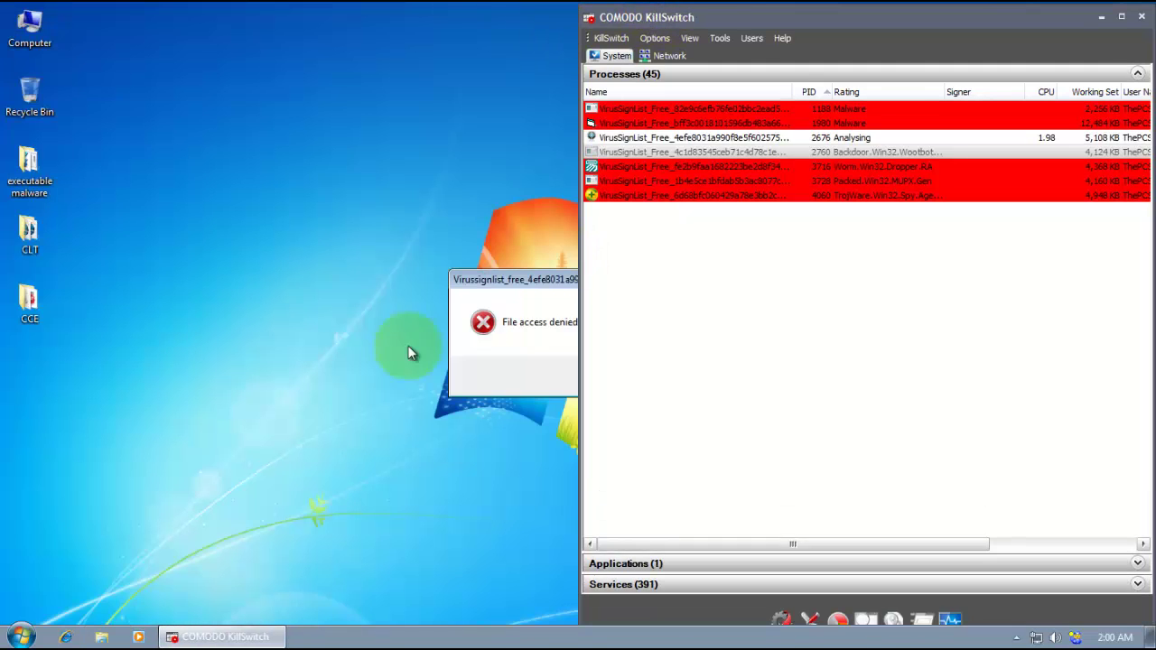
click(508, 322)
click(662, 377)
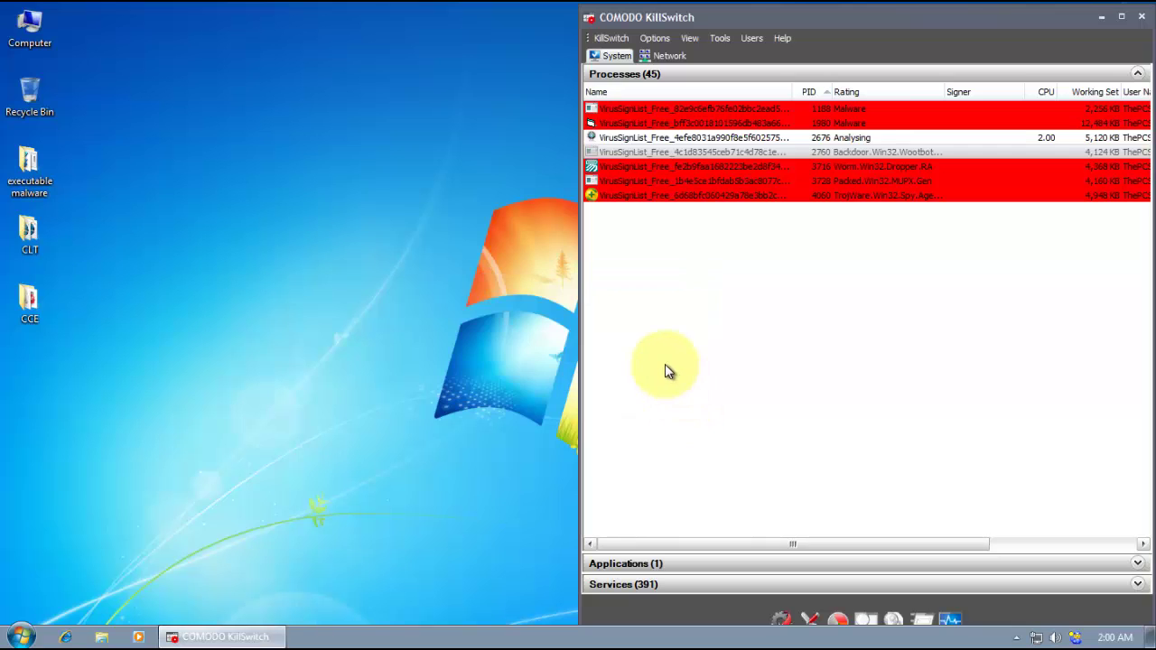
drag(686, 20, 475, 31)
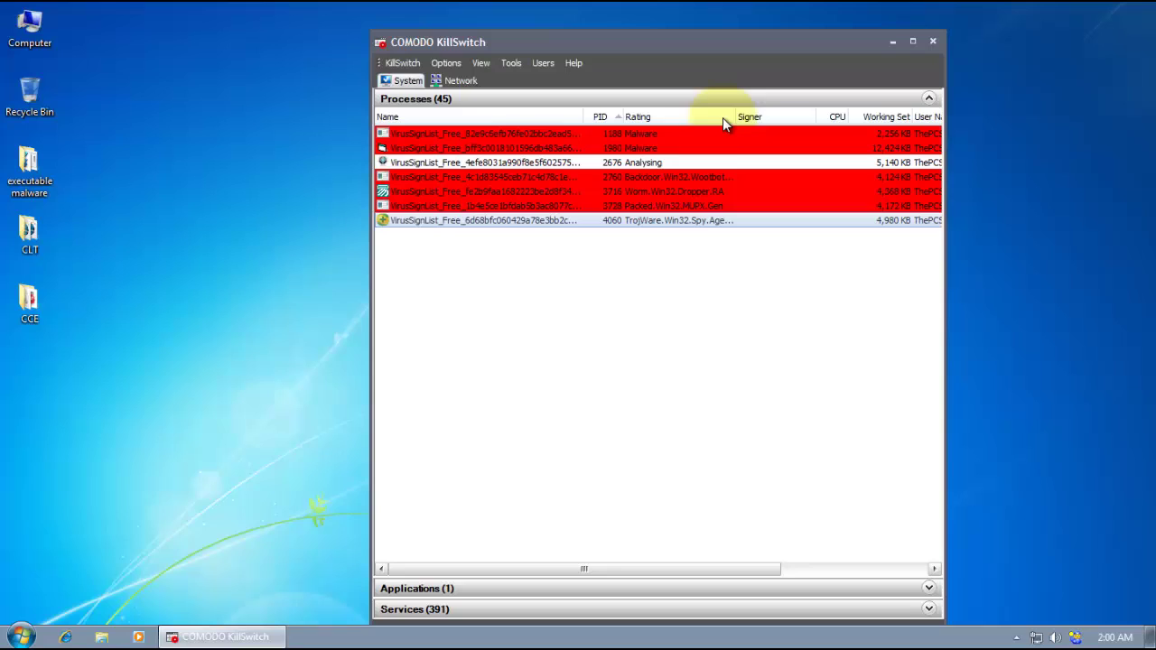
drag(742, 112, 875, 114)
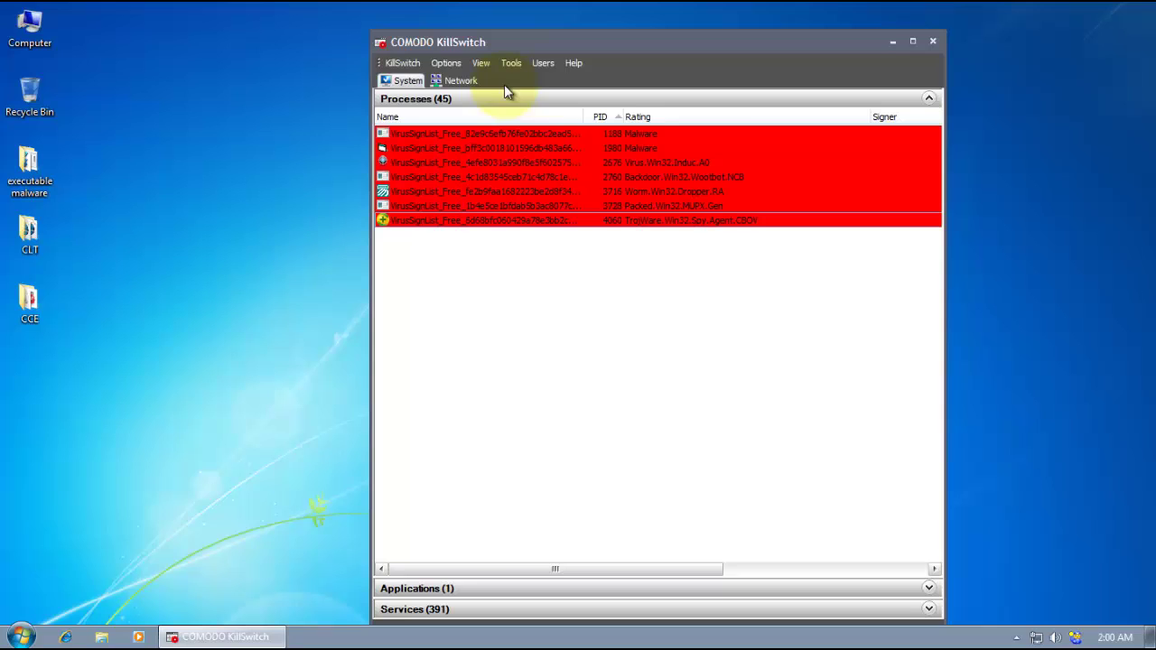
Step: Start Task Manager from the taskbar showing the CPU and memory Performance graphs
right_click(314, 636)
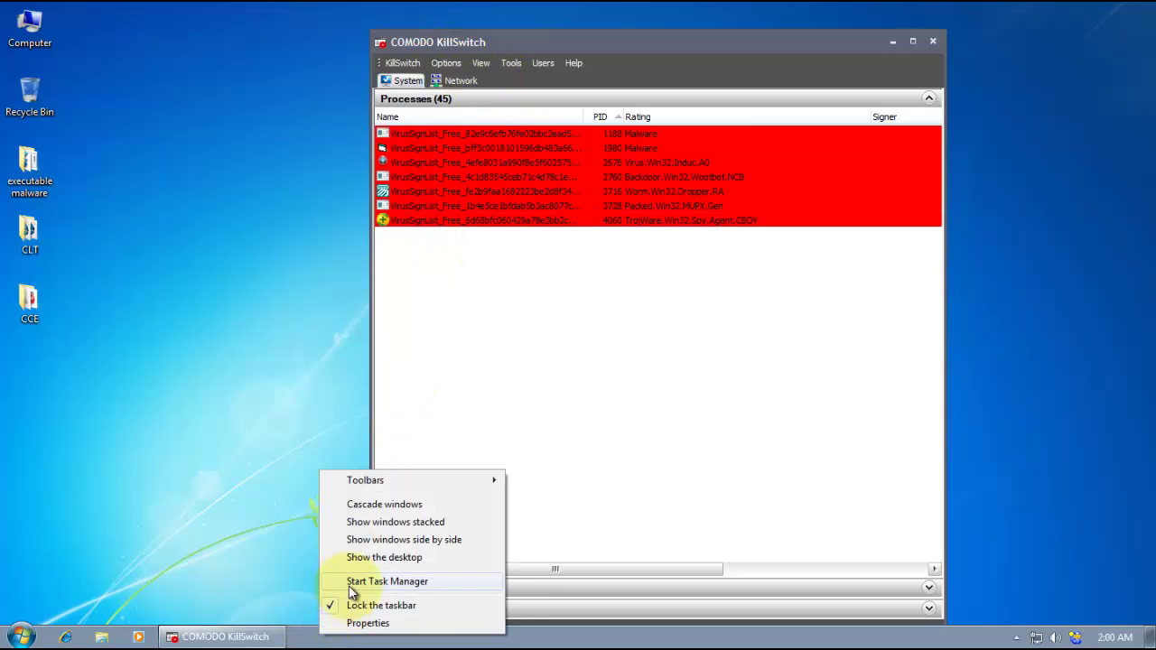
click(352, 582)
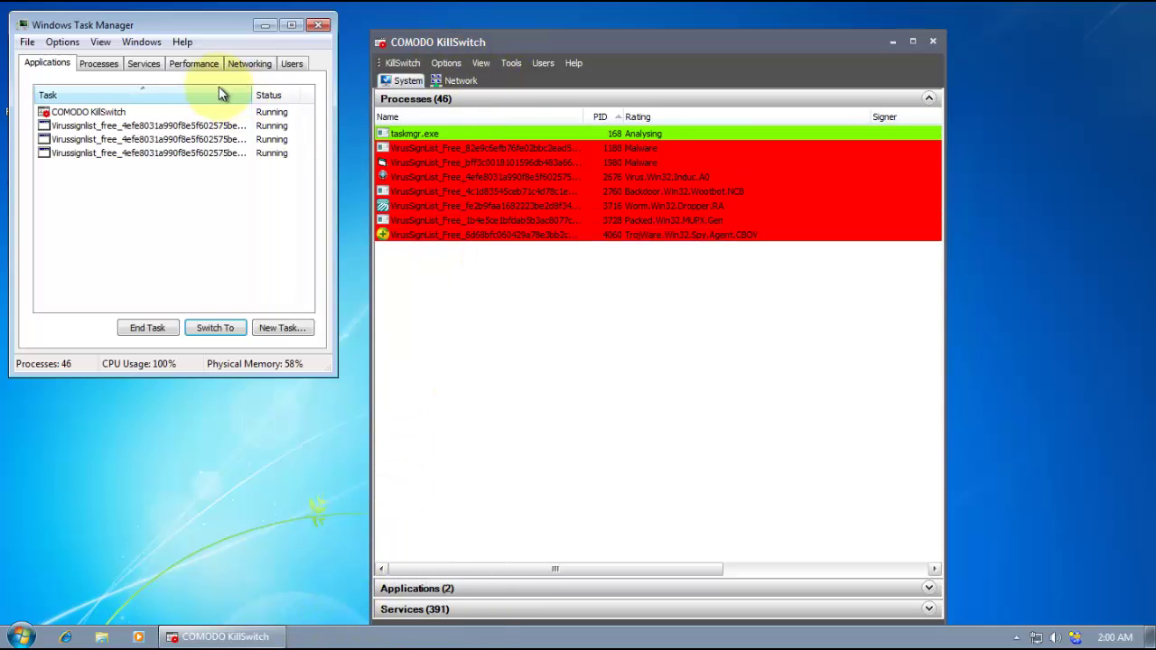
click(201, 69)
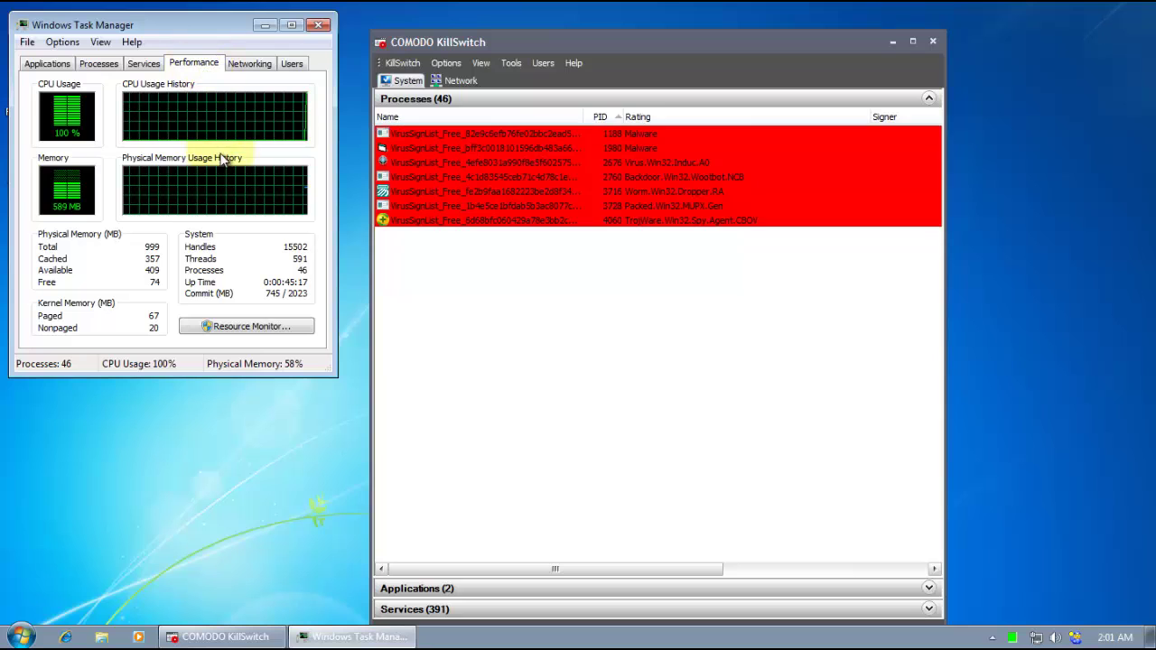
drag(195, 24, 237, 57)
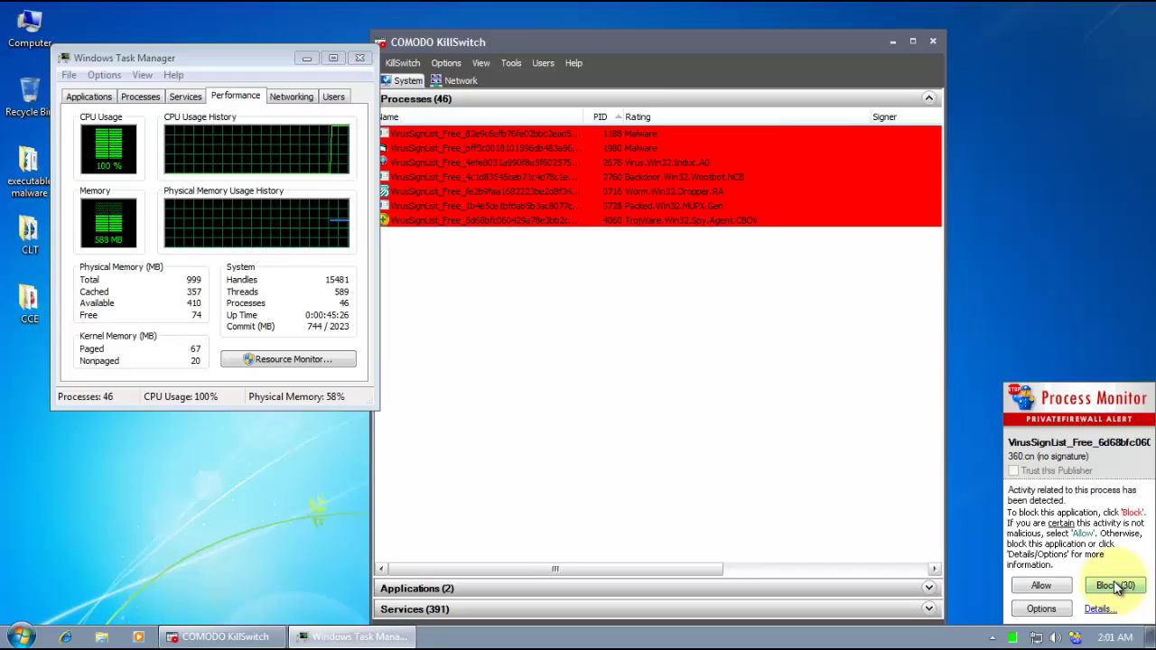
Step: Block the latest malware alert, select the TrojWare spy process PID 4060, and dismiss the harmful-software notification
click(1117, 587)
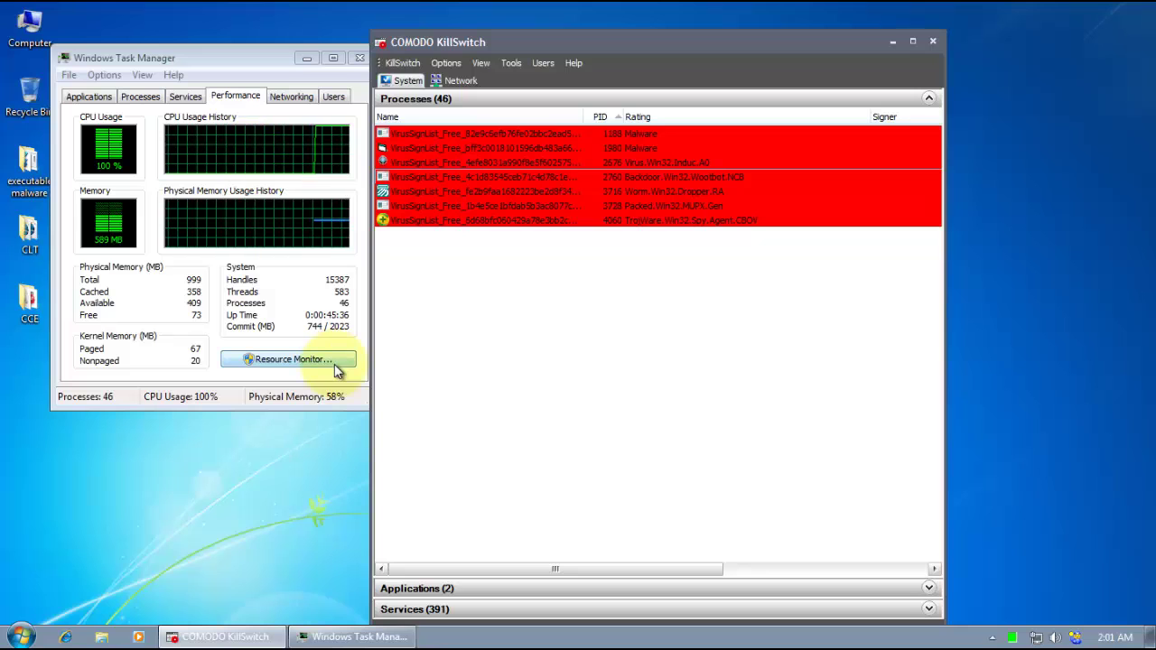
drag(238, 63, 237, 81)
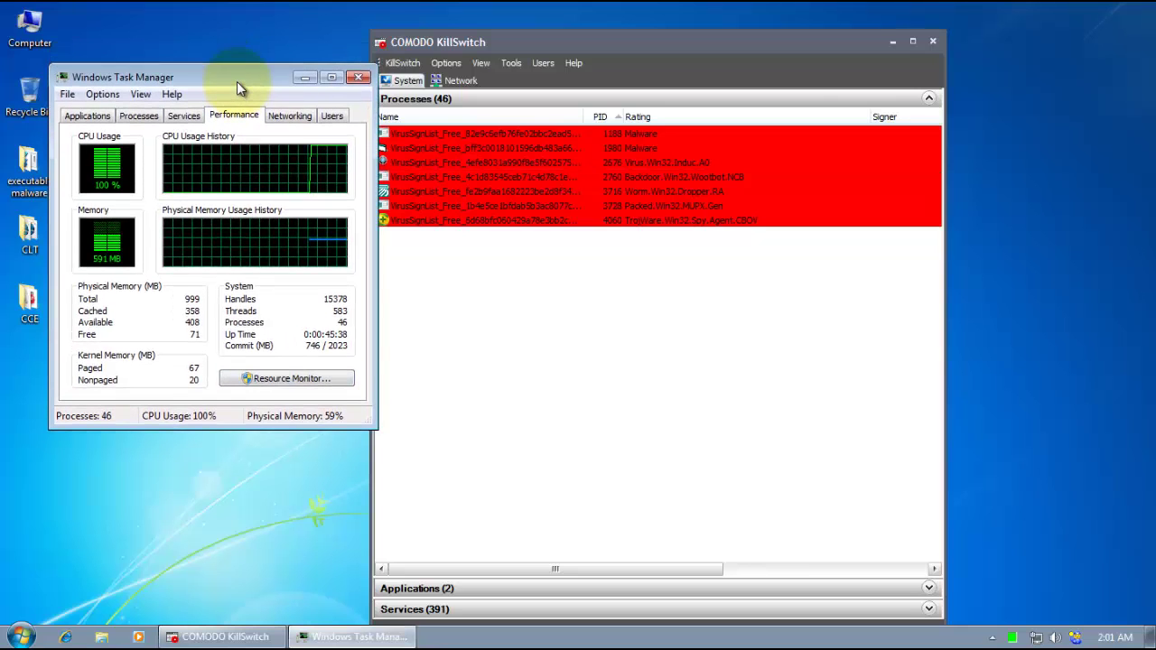
click(539, 149)
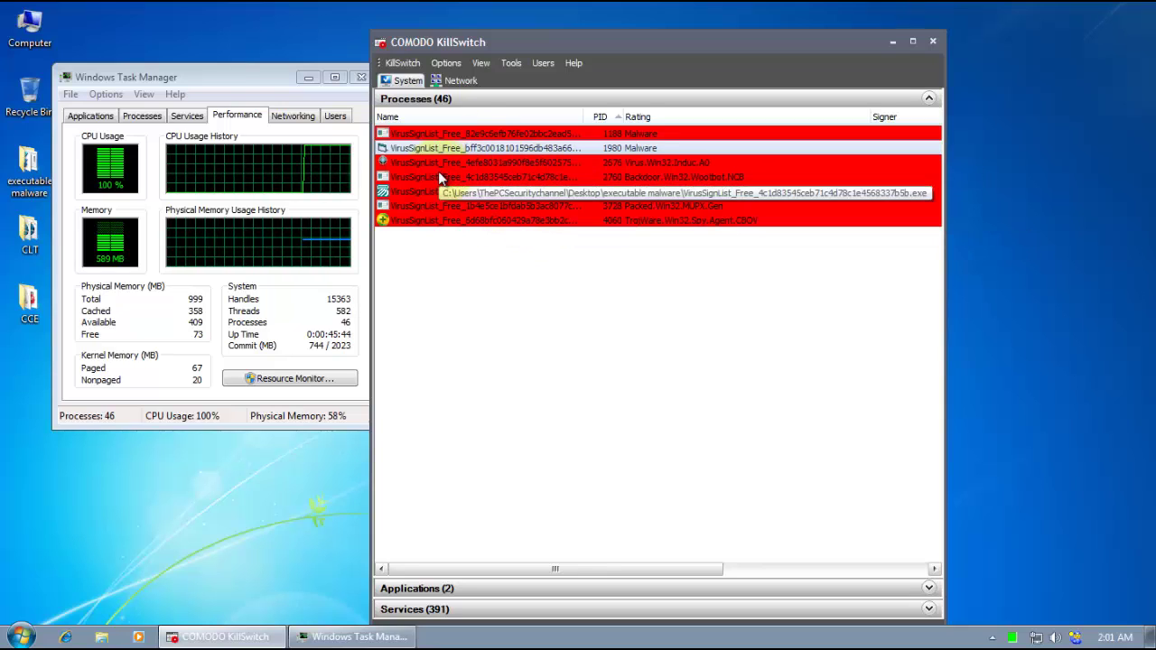
click(485, 251)
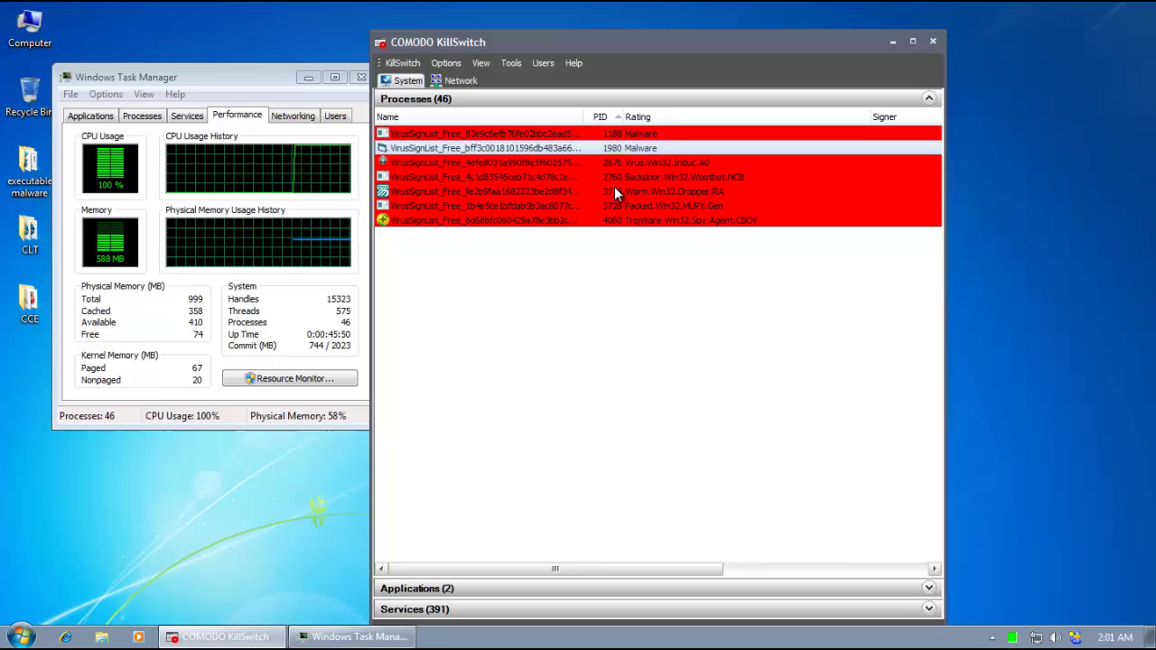
click(496, 219)
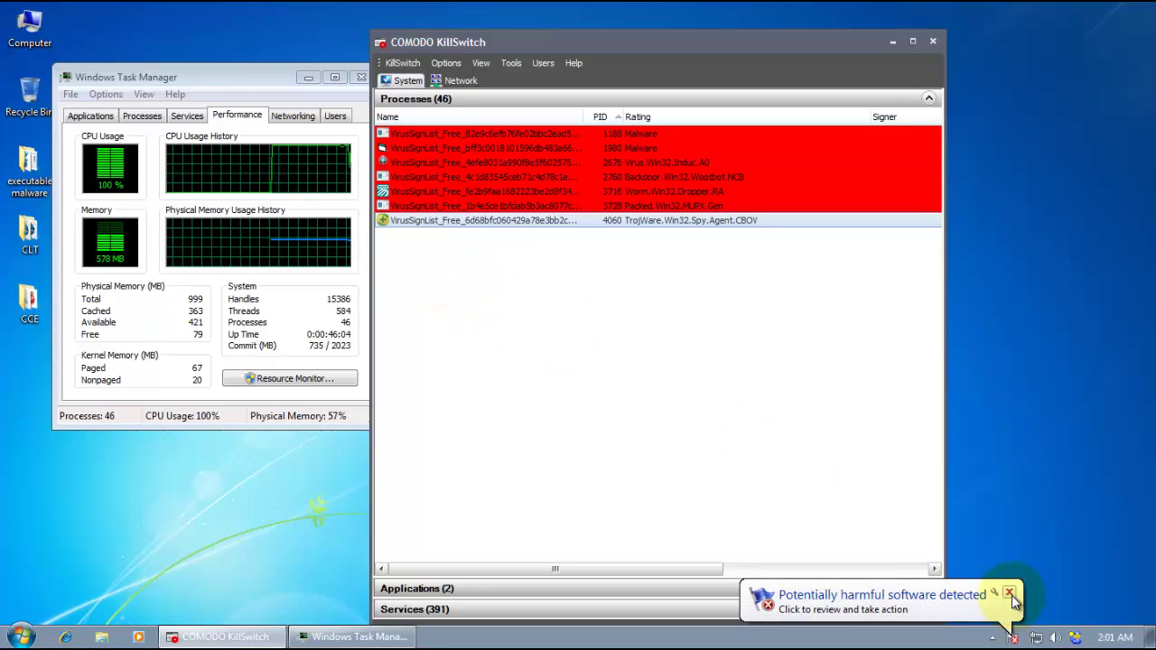
click(1008, 593)
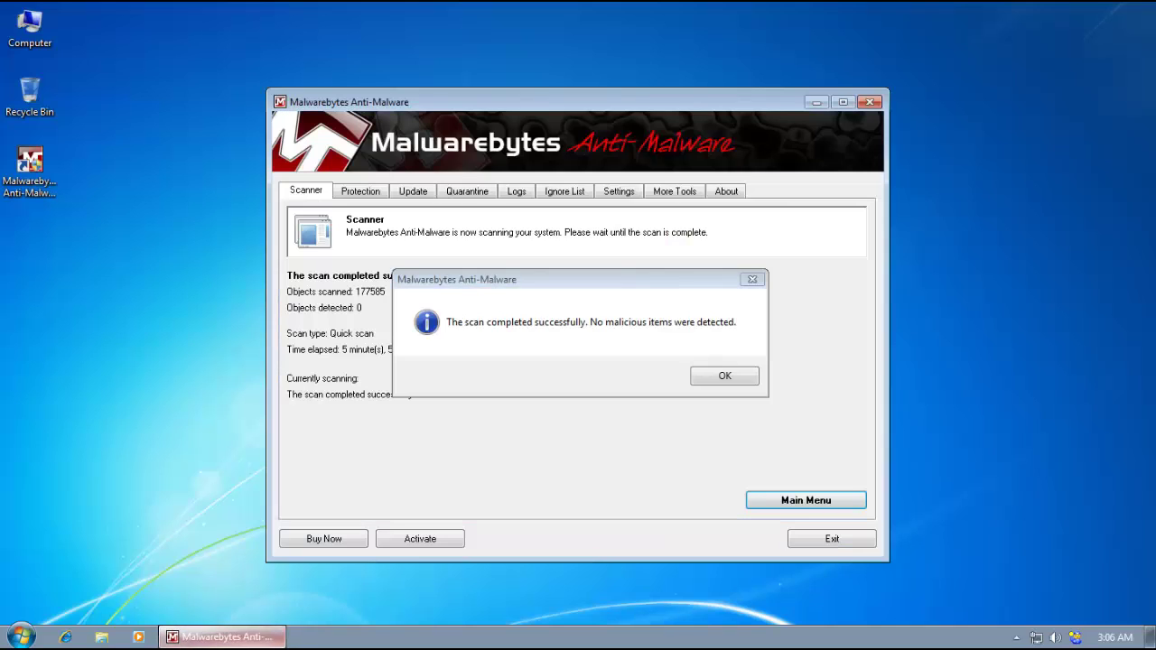
Step: Dismiss the Malwarebytes scan-complete message with Enter and close Malwarebytes with Alt+F4
key(Return)
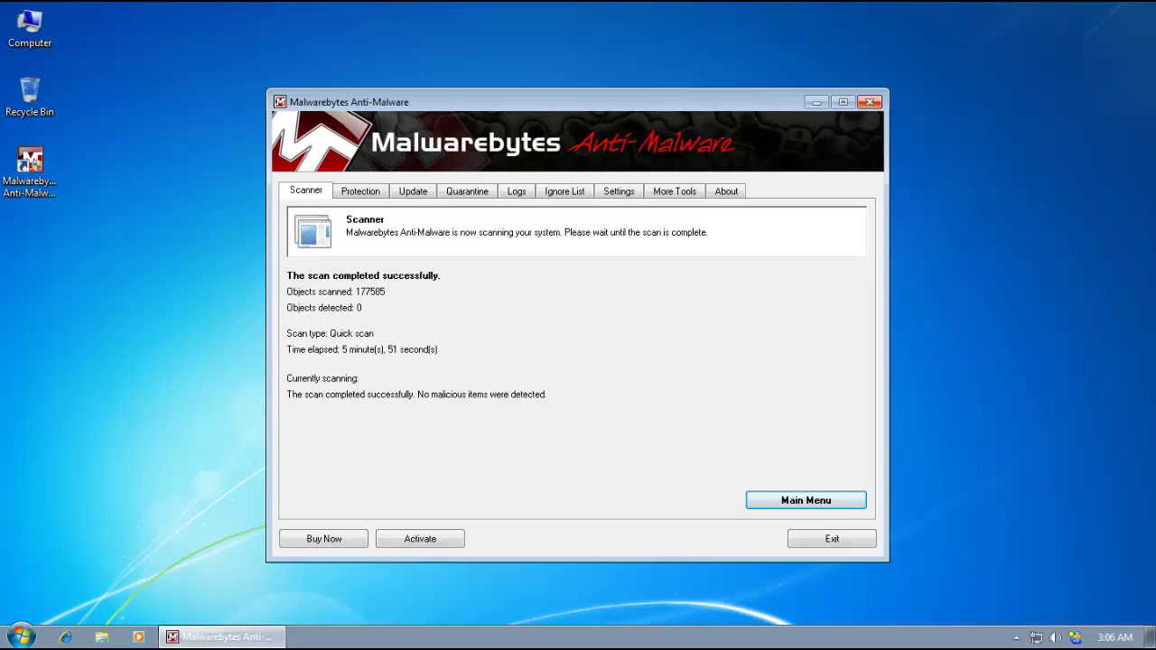
key(alt+F4)
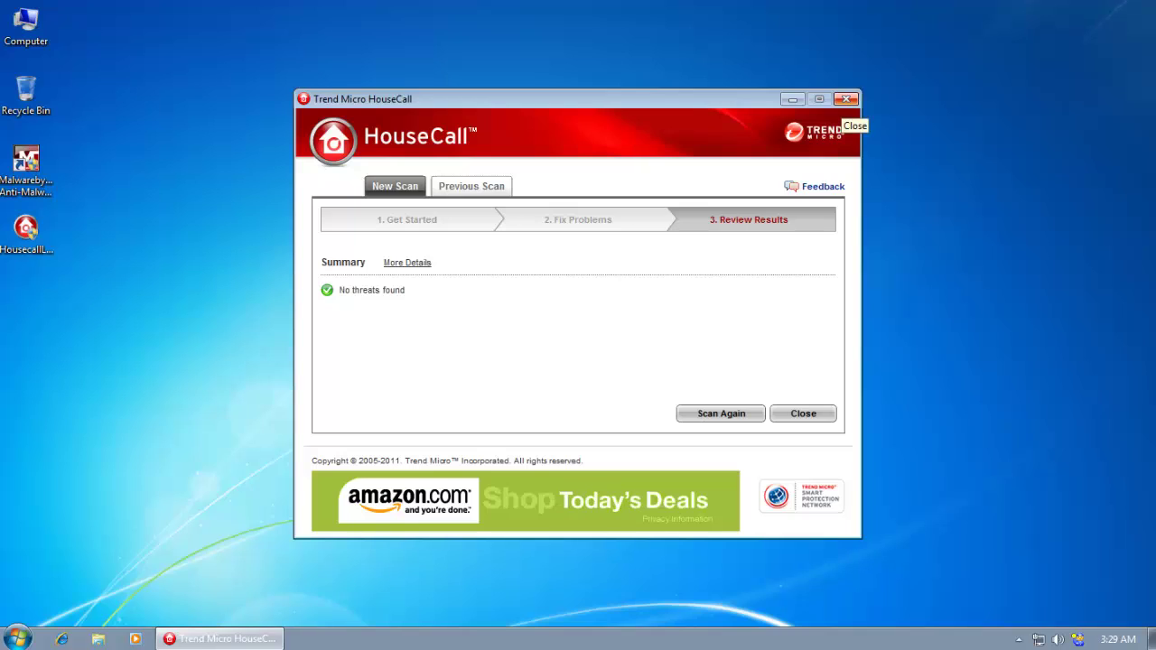
Step: Close the Trend Micro HouseCall no-threats results window with Alt+F4
key(alt+F4)
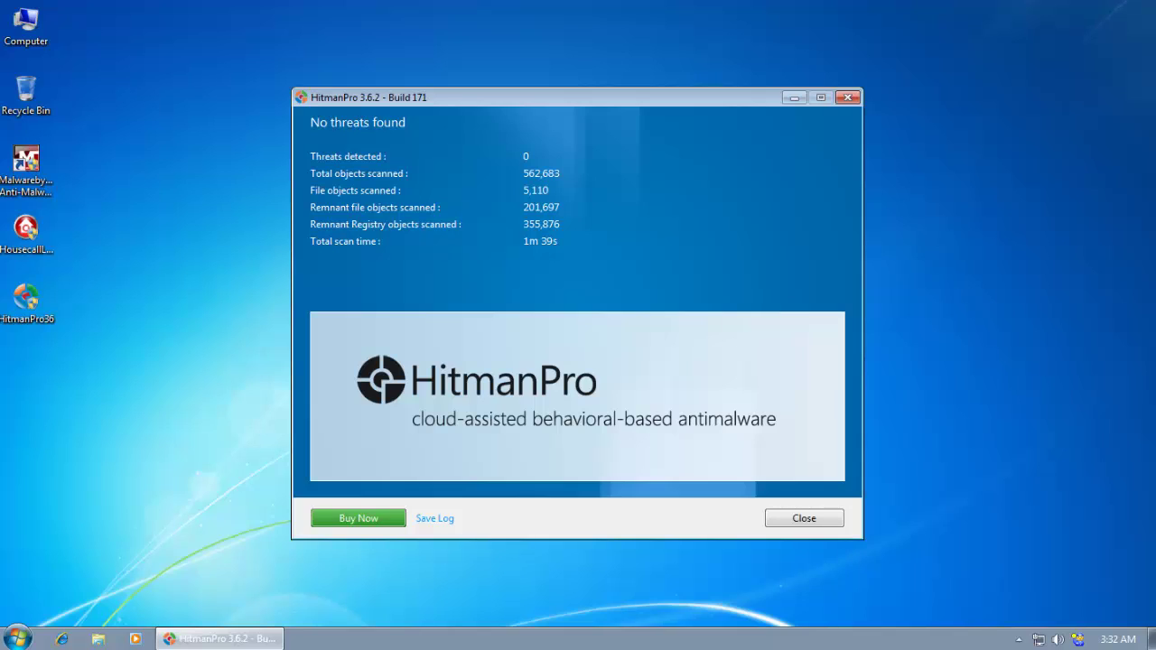
Step: Close the HitmanPro results window reporting 0 threats detected
click(804, 517)
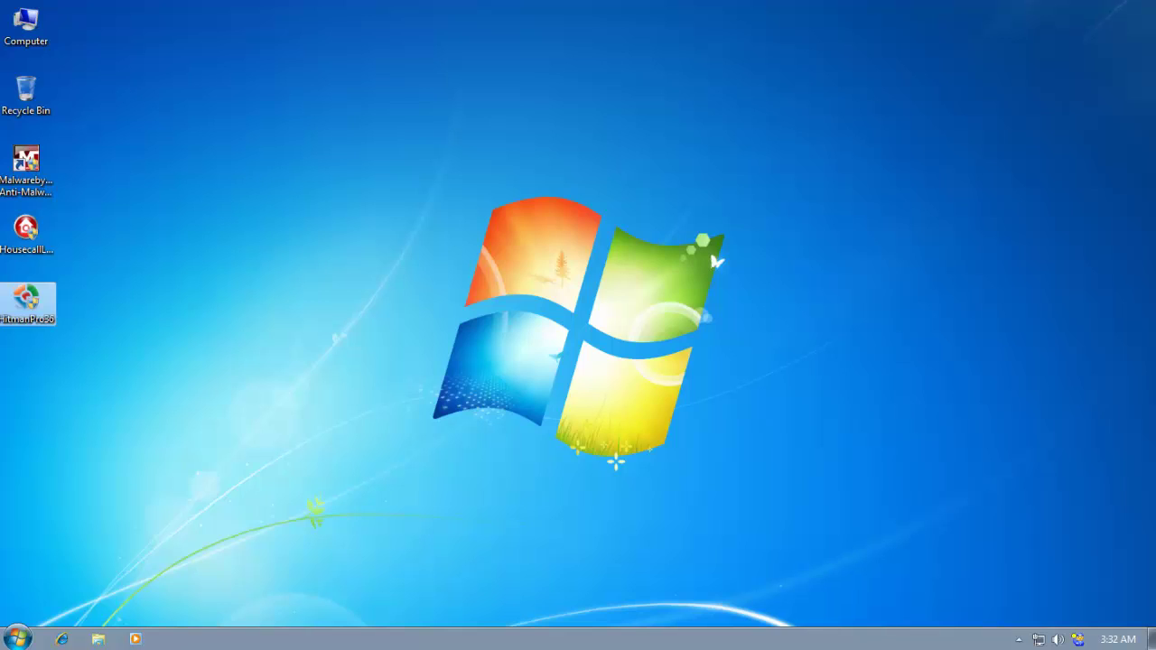
Step: Open the Privatefirewall 7.0 main window and launch Advanced Reports from the View menu
double_click(1077, 639)
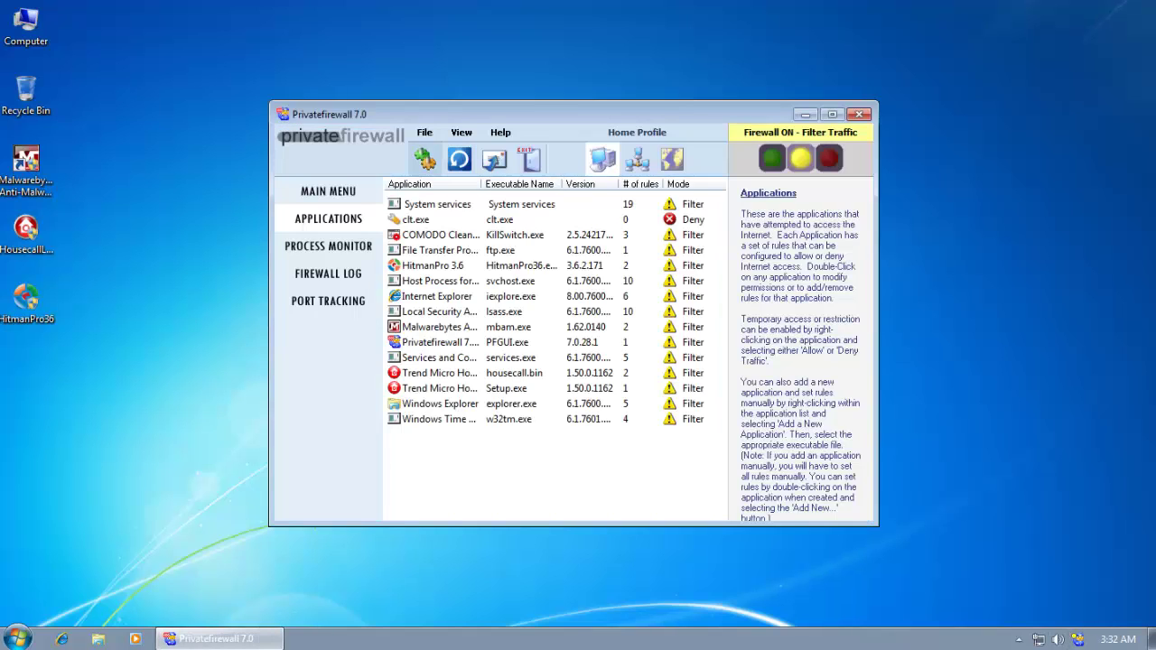
click(354, 193)
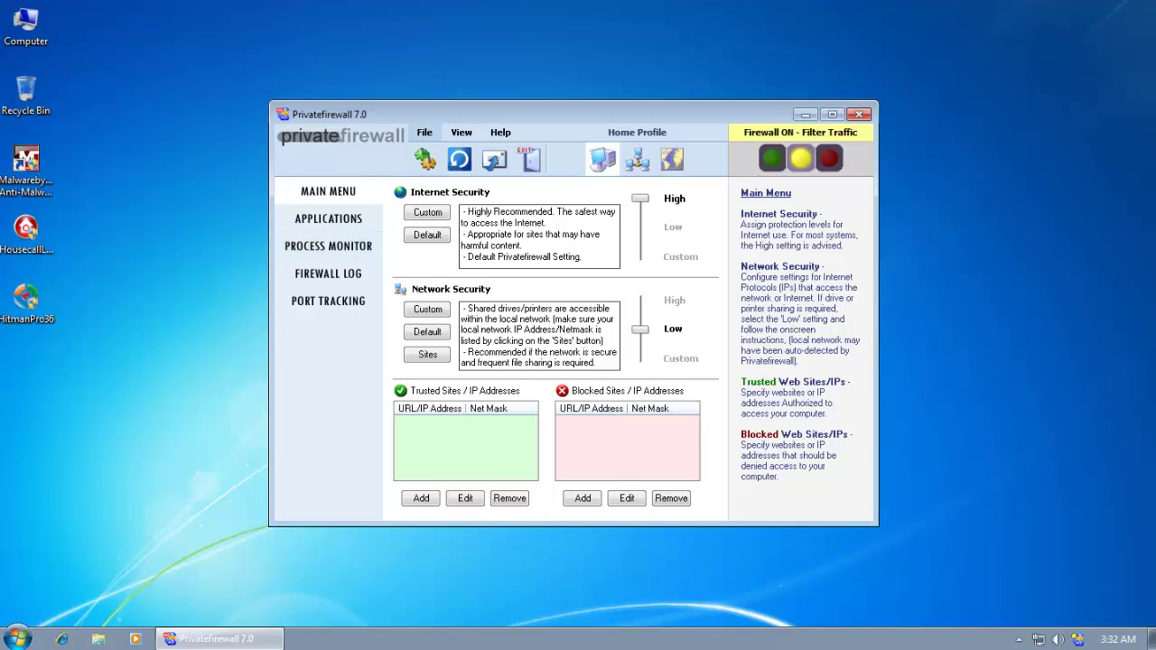
click(424, 132)
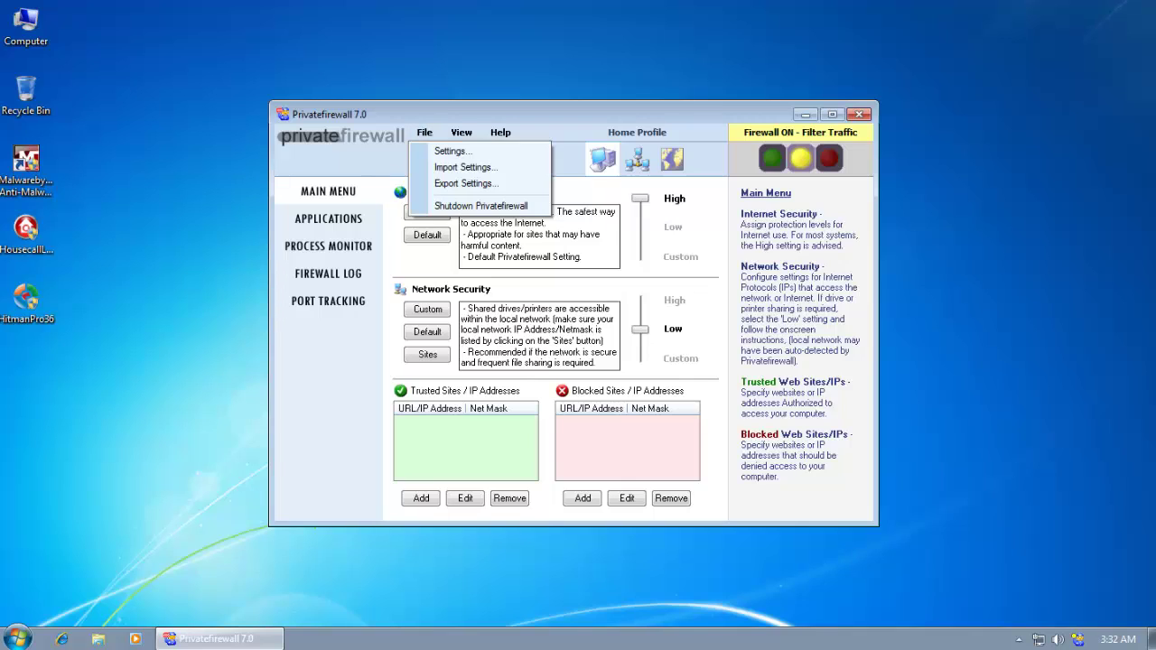
mouse_move(461, 132)
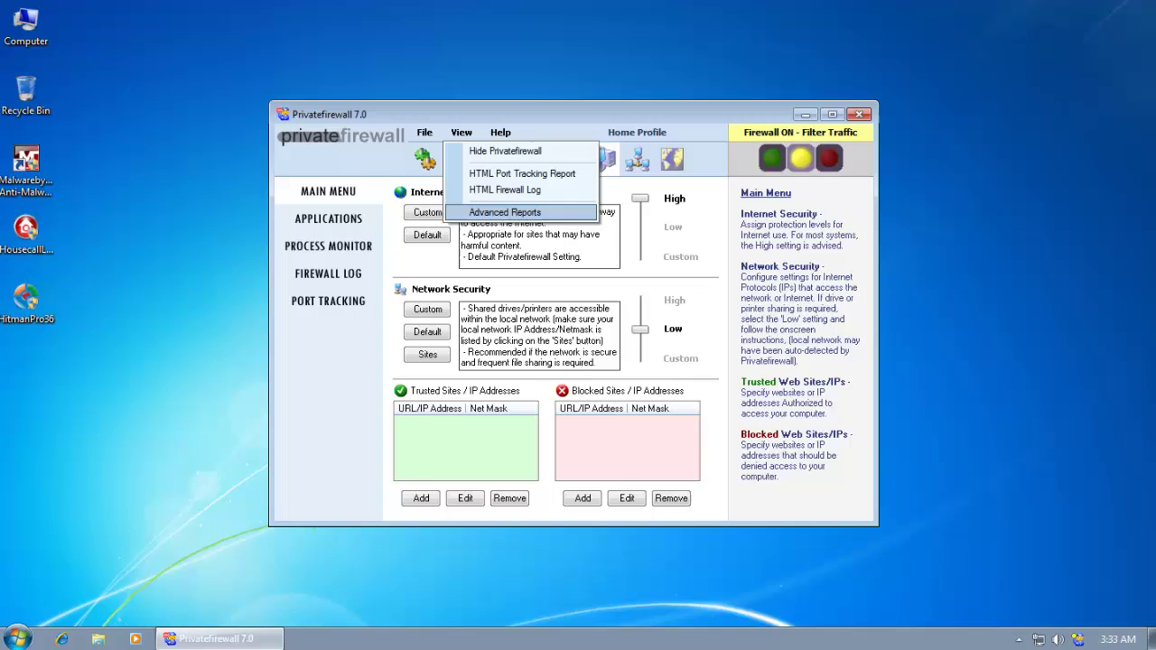
click(505, 212)
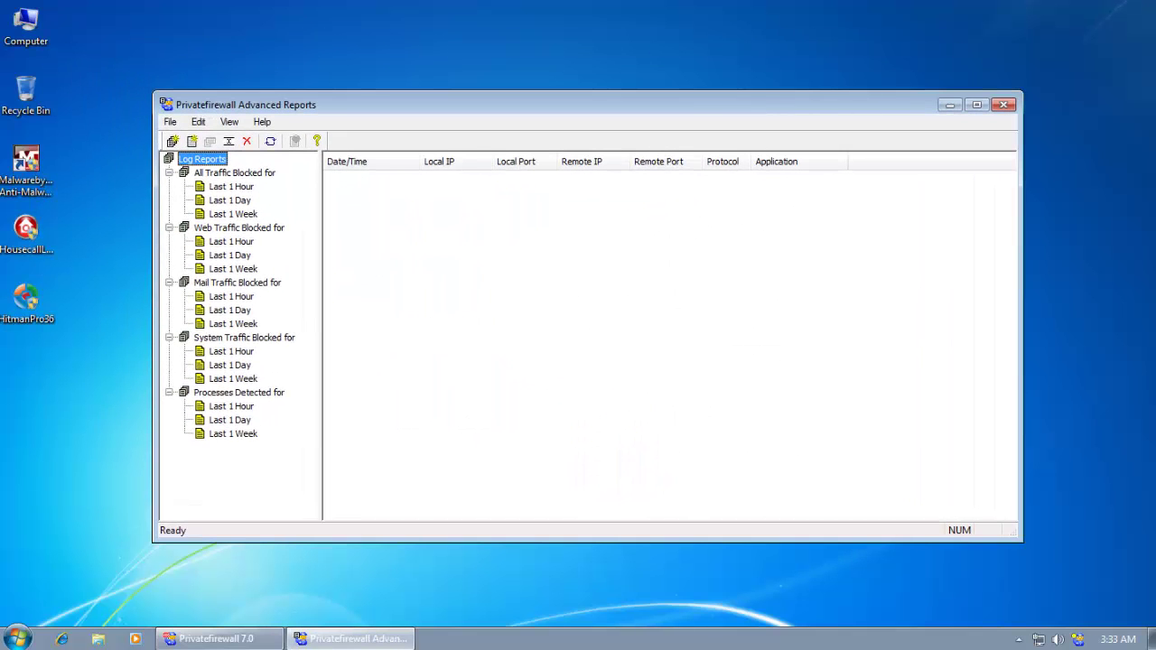
Step: List processes detected over the last week and select the 2:00:21 AM registry write entry
click(232, 406)
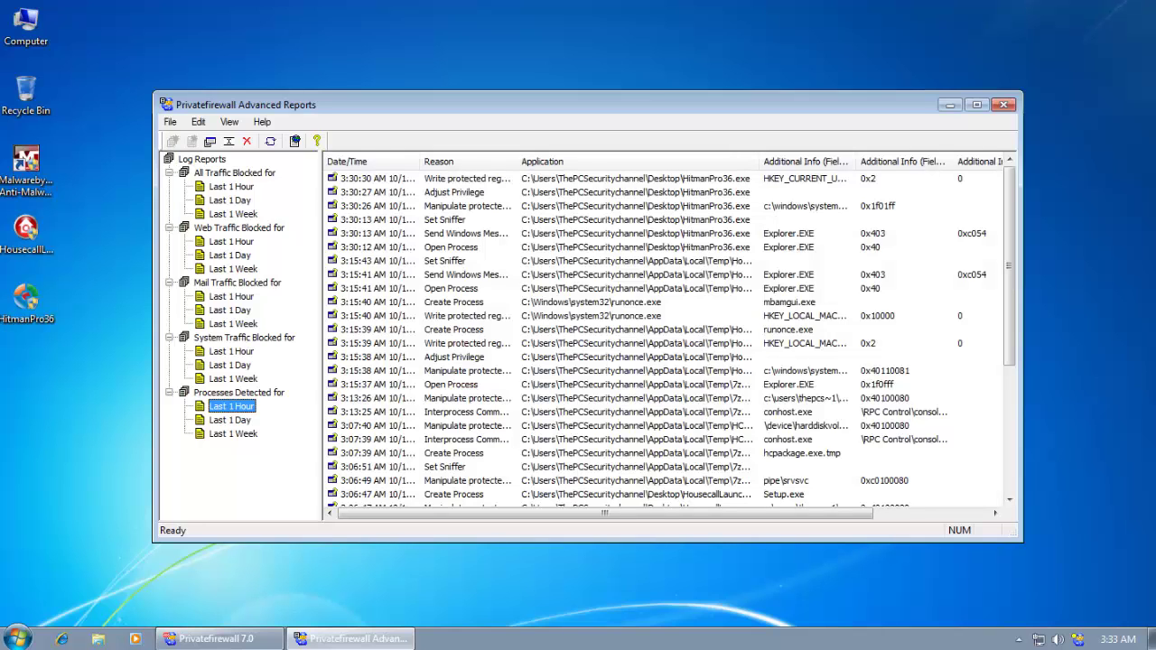
click(233, 433)
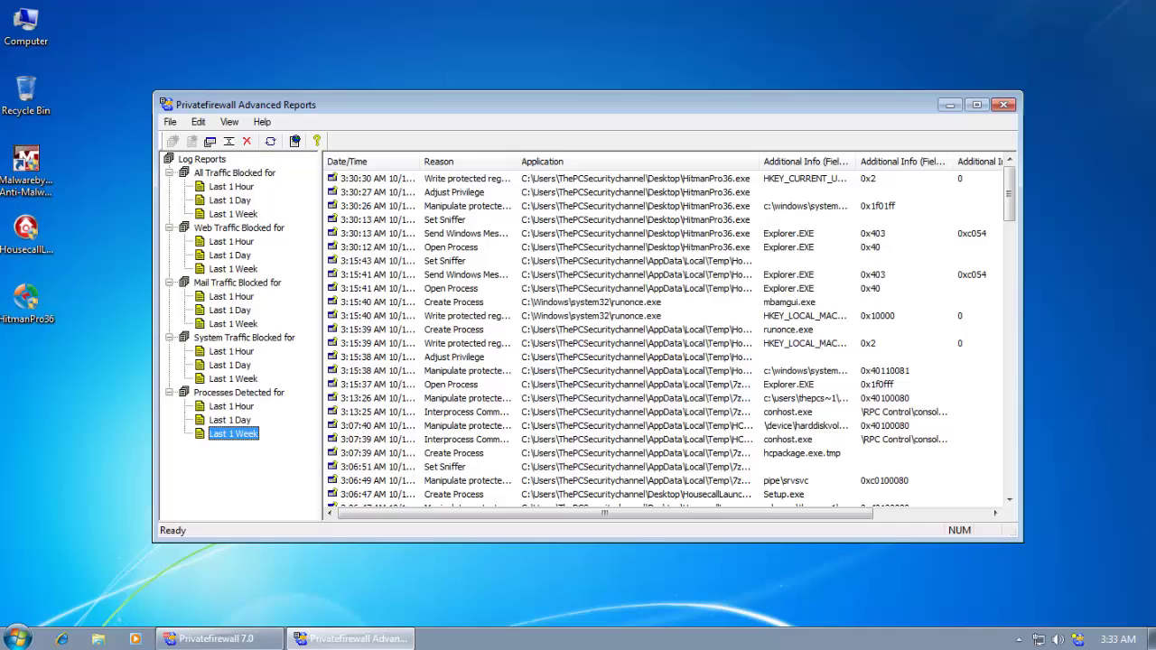
scroll(669, 341, down, 10)
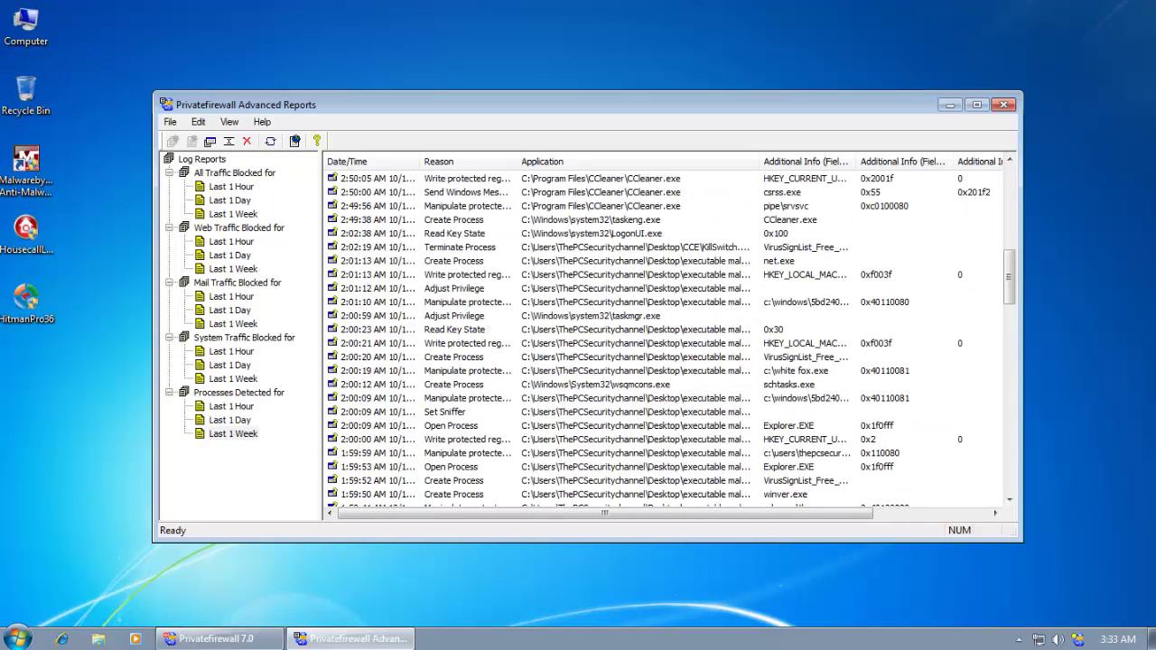
click(632, 343)
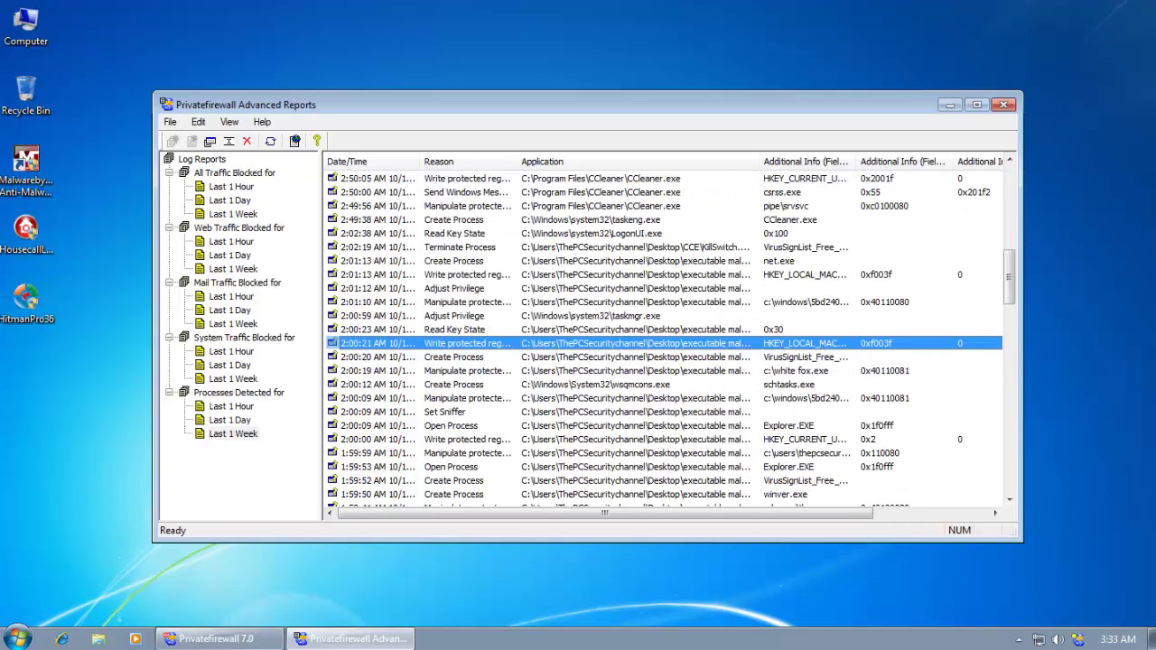
Step: Widen the Application and Reason columns and review the file manipulation and Set Sniffer entries
drag(760, 161, 981, 160)
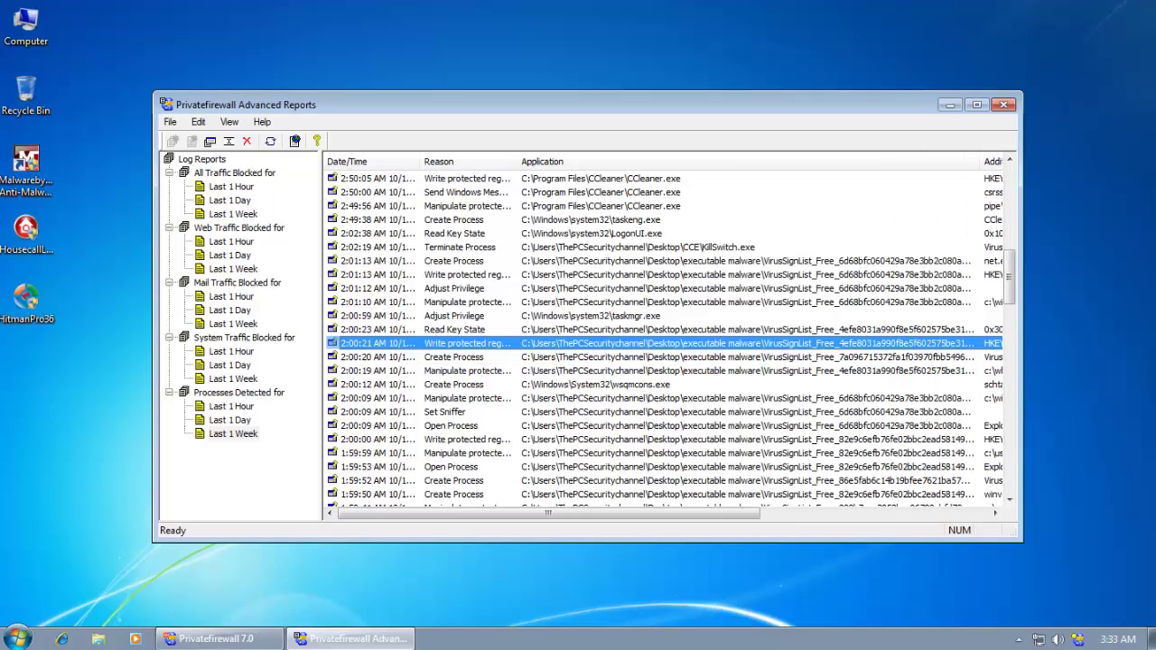
drag(518, 161, 695, 161)
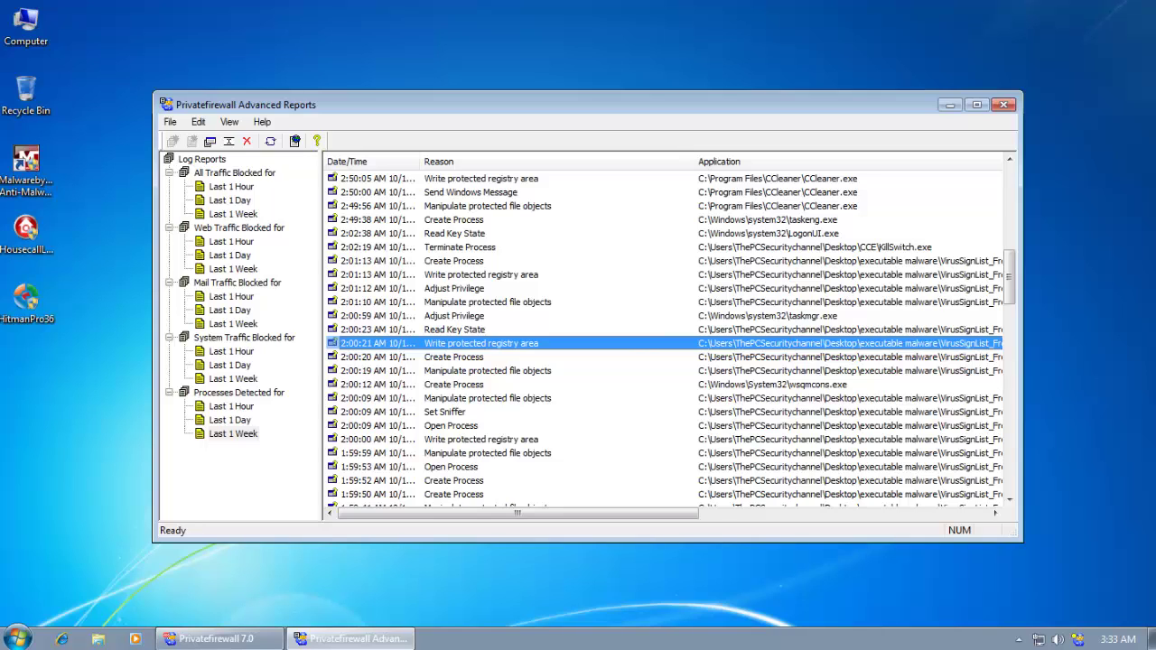
click(488, 301)
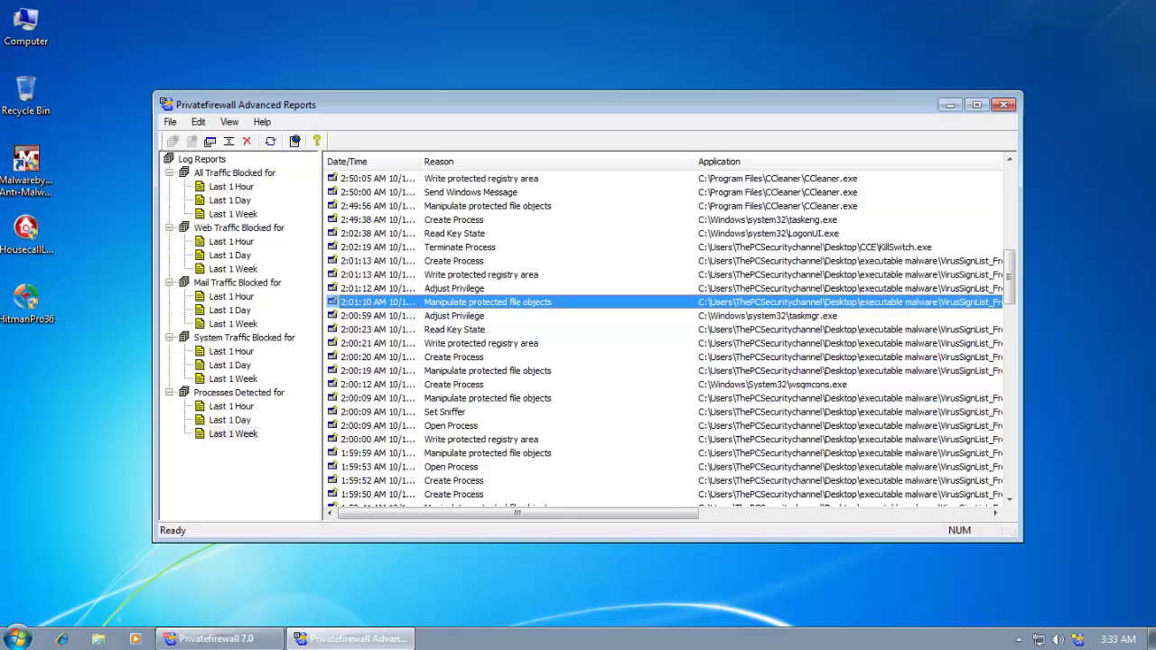
click(445, 412)
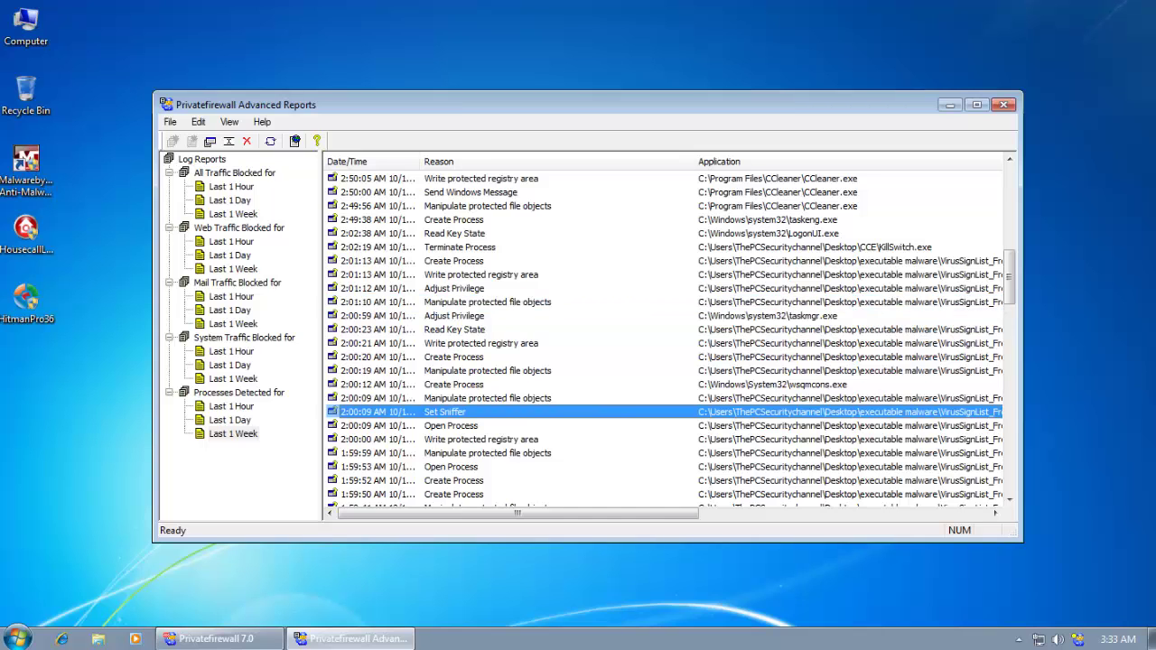
scroll(664, 334, down, 7)
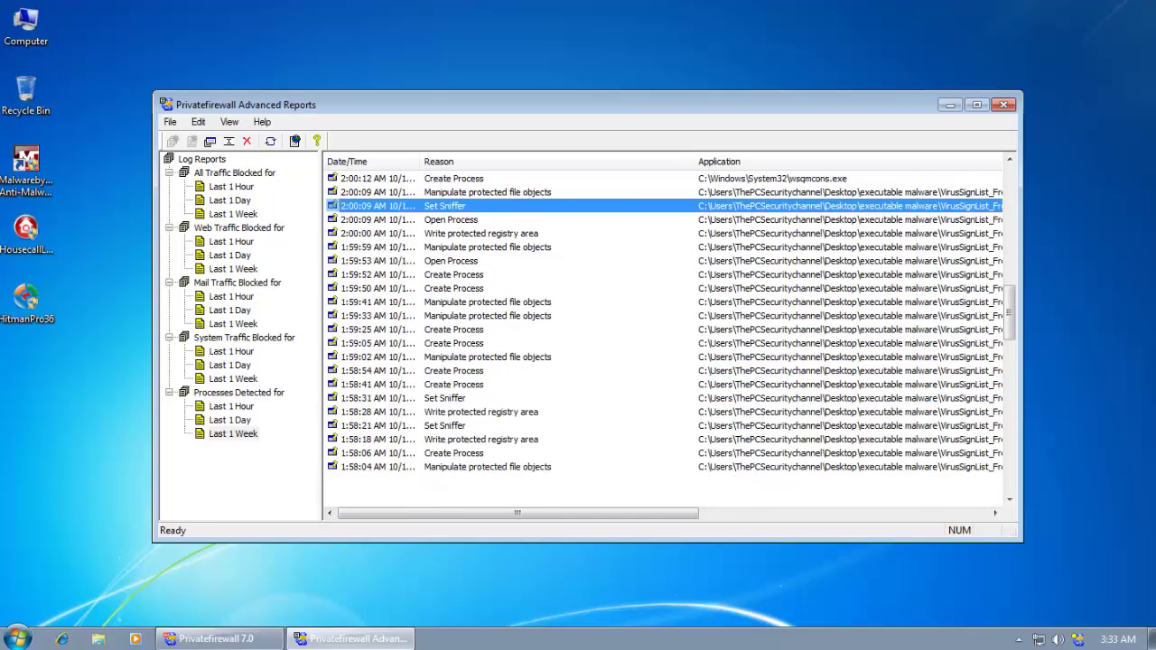
scroll(664, 334, up, 7)
scroll(664, 334, up, 2)
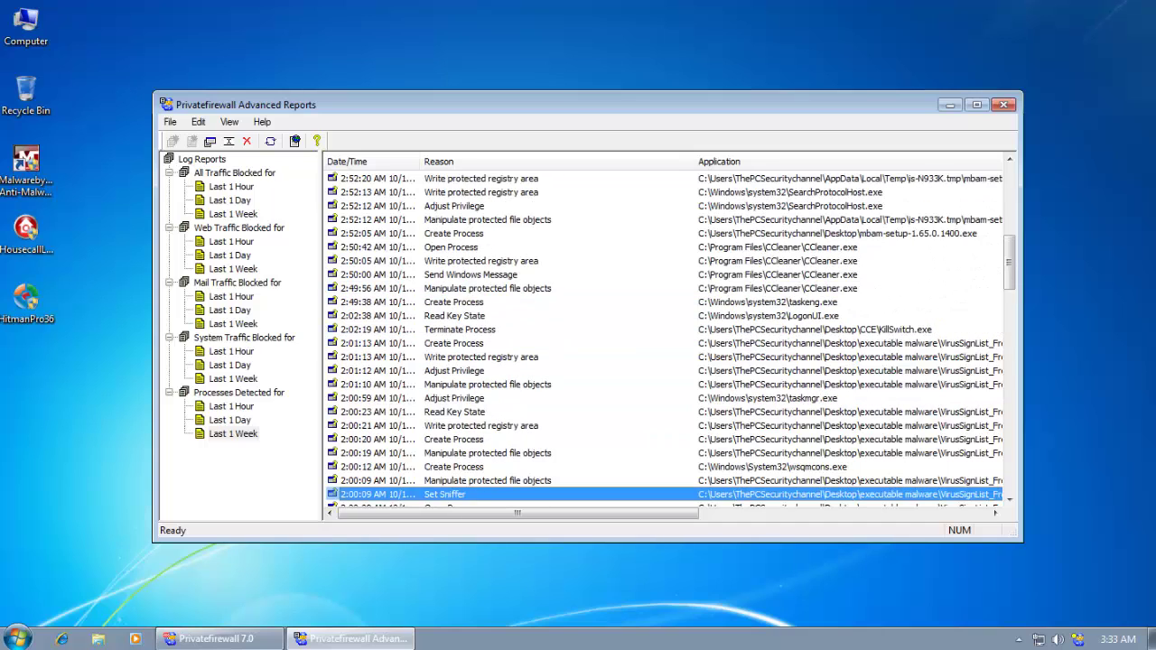
Step: Close Advanced Reports and the Privatefirewall 7.0 main window
click(1003, 104)
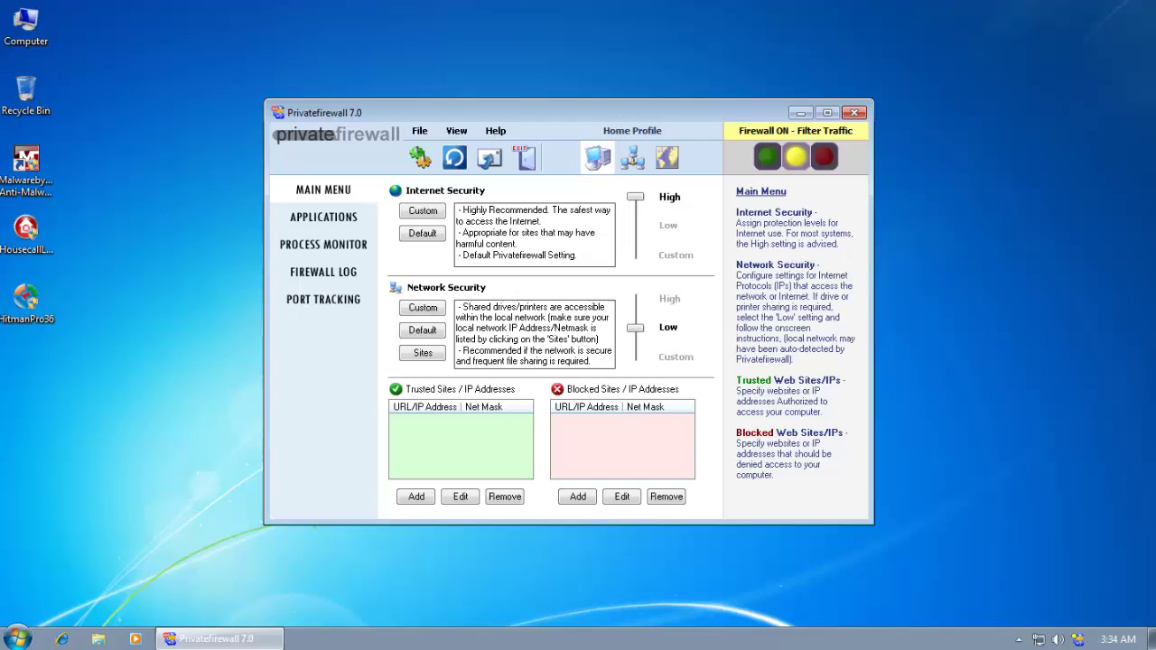
click(854, 112)
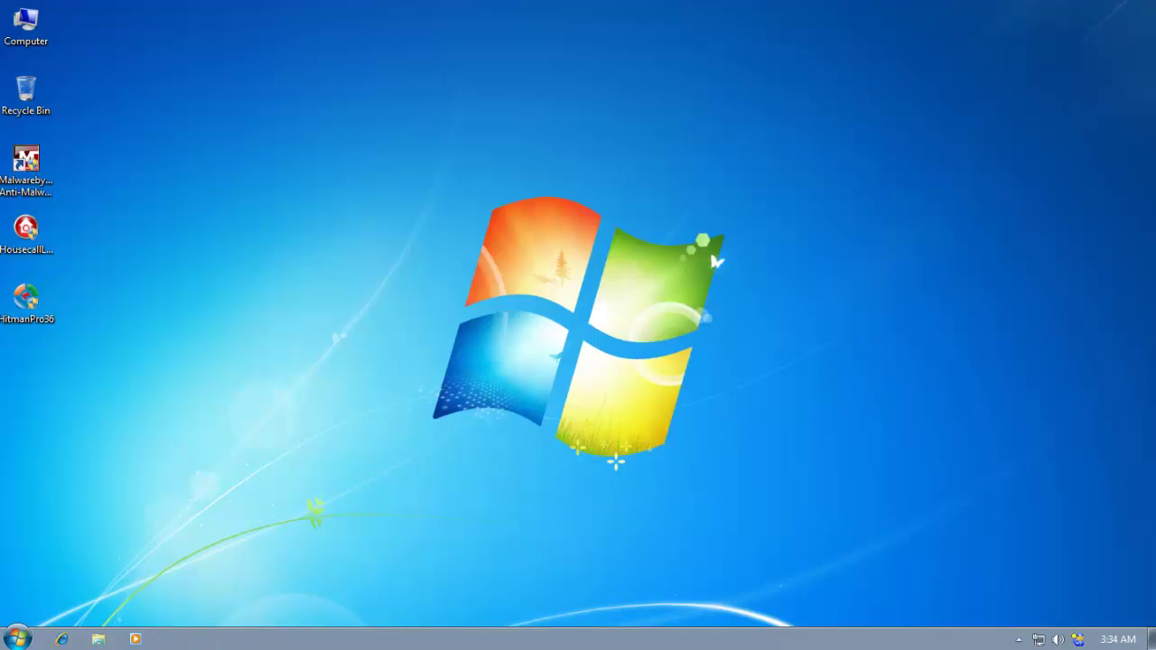